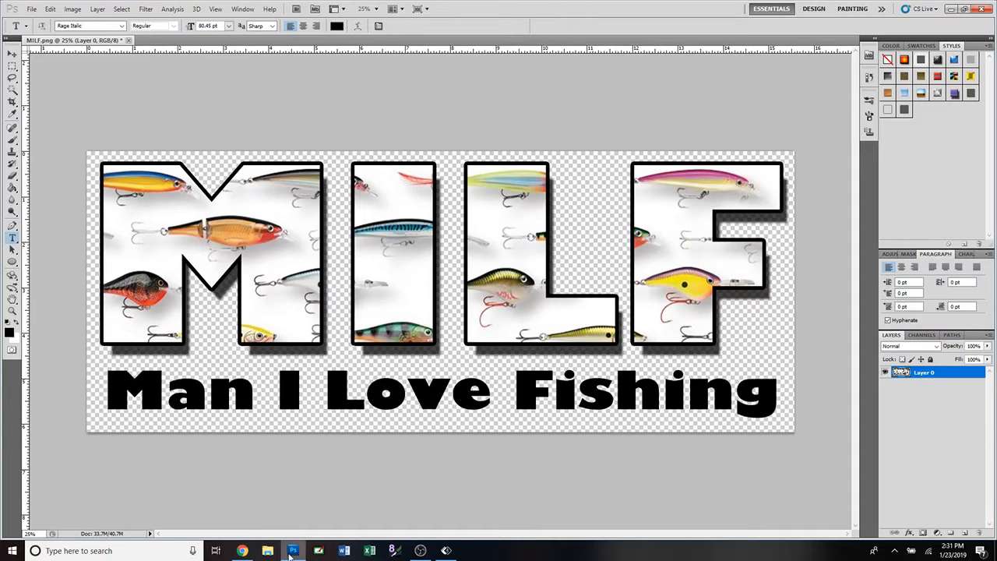
mouse_move(291, 555)
click(13, 142)
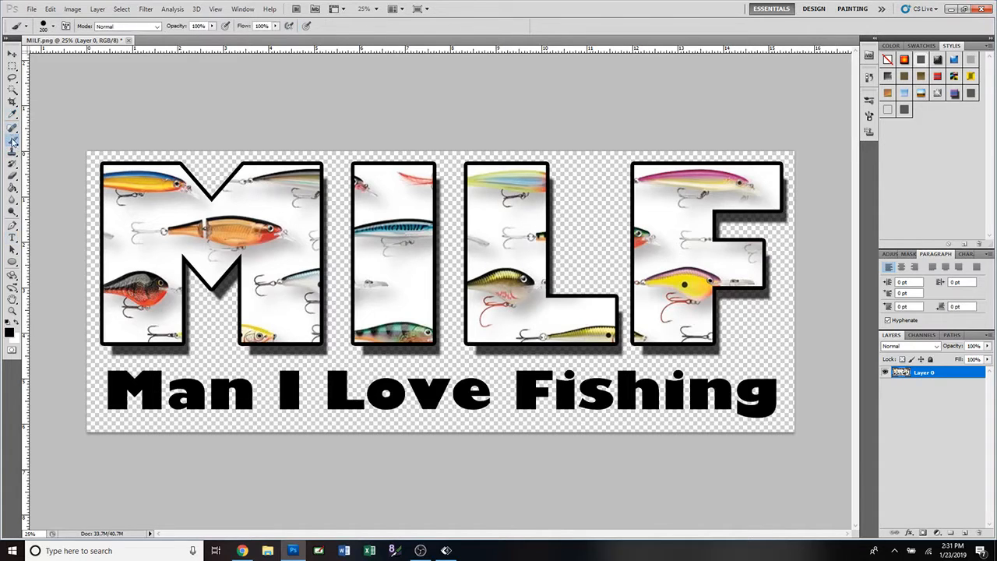
click(12, 142)
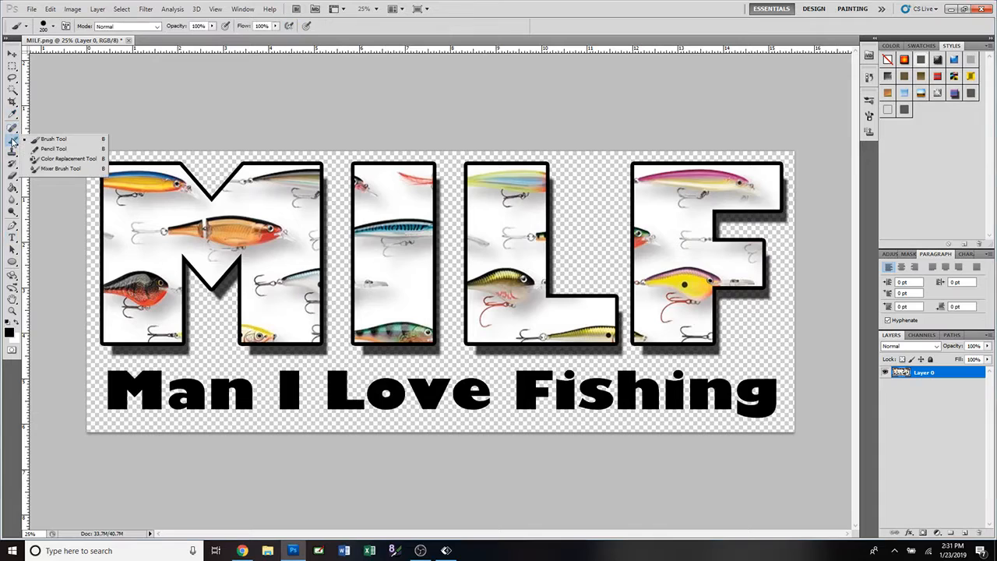
click(13, 142)
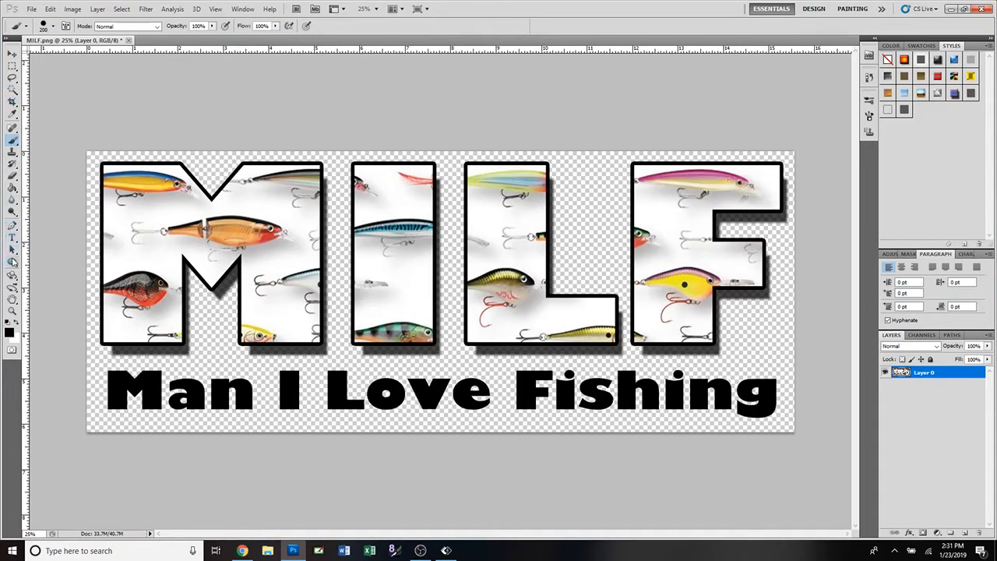
click(13, 174)
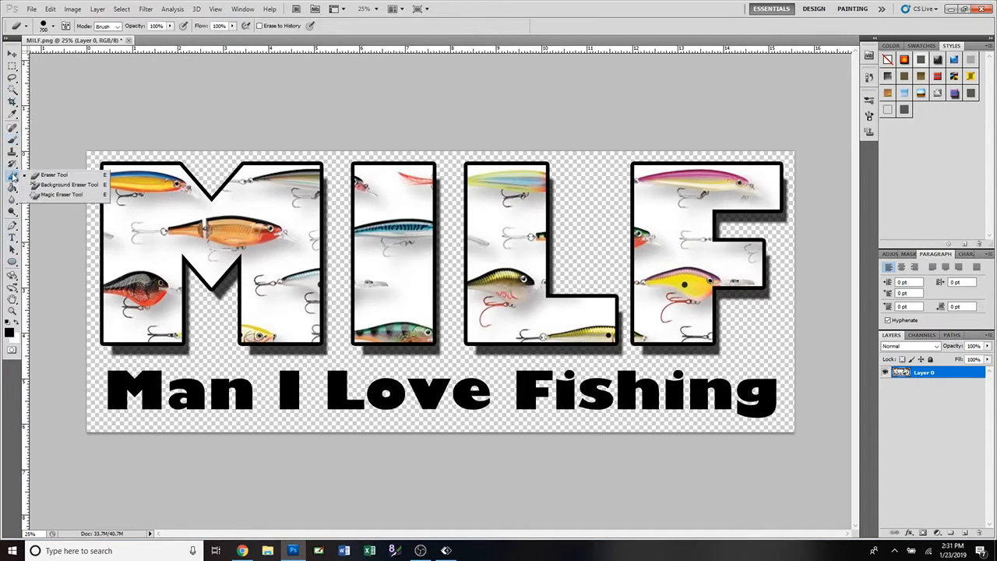
click(13, 176)
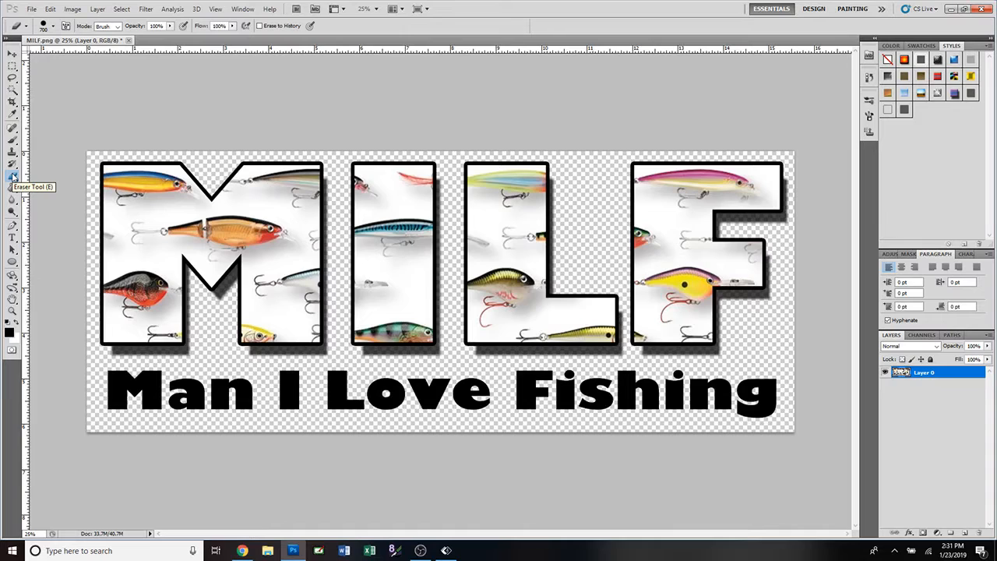
click(13, 55)
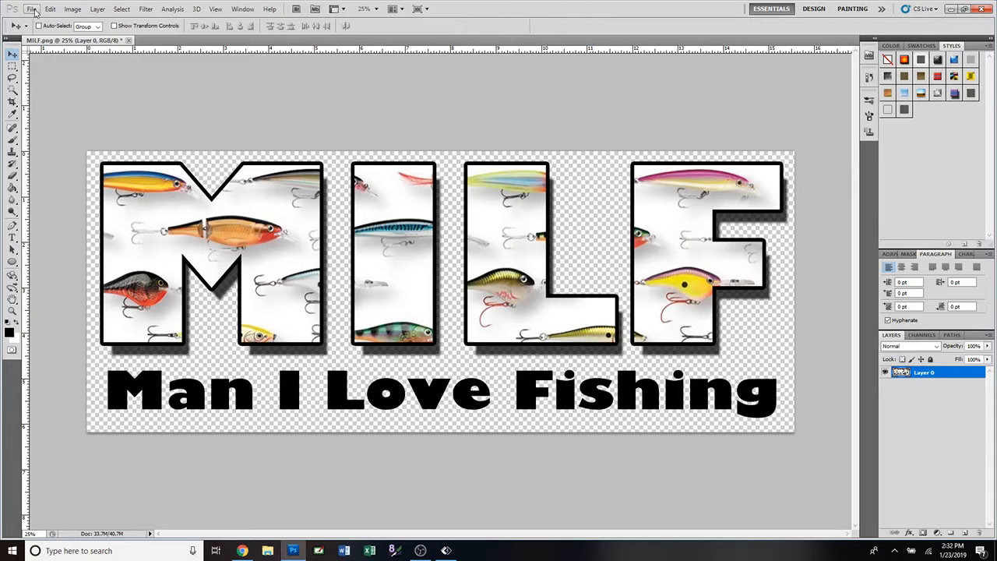
Create a new transparent document from the Print Tech preset, 2800 by 3200 pixels at 300 pixels/inch.
click(32, 9)
click(39, 21)
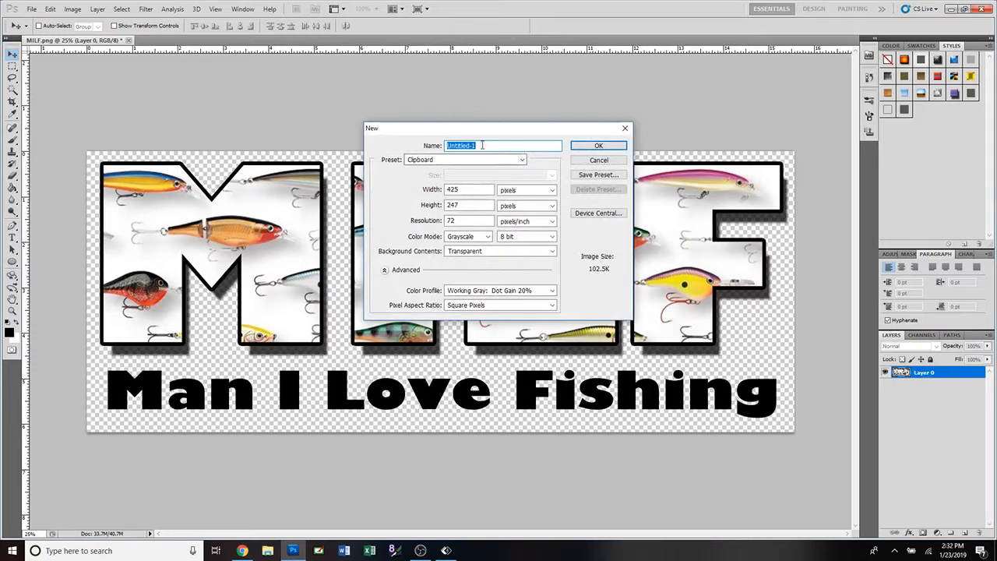
click(522, 161)
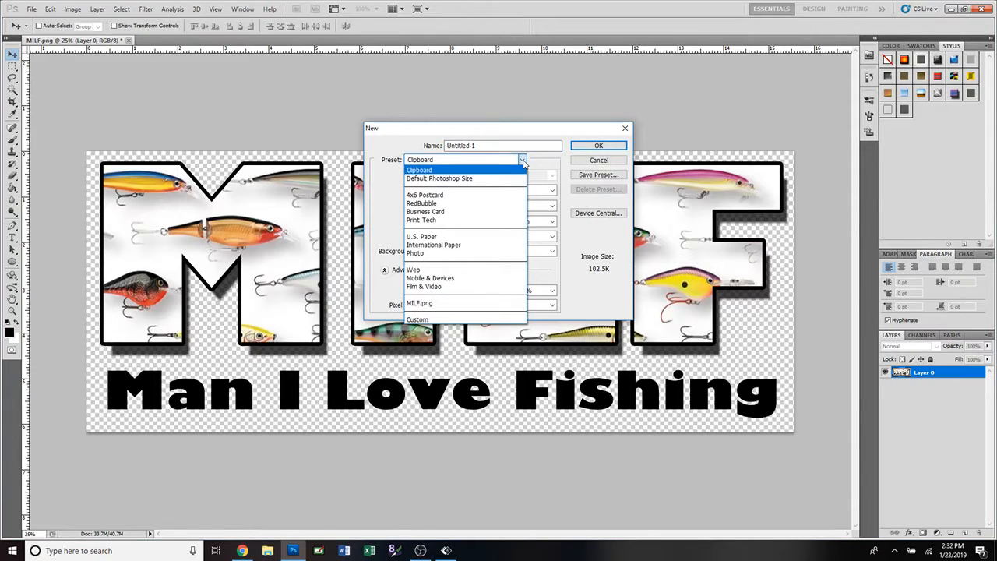
click(429, 222)
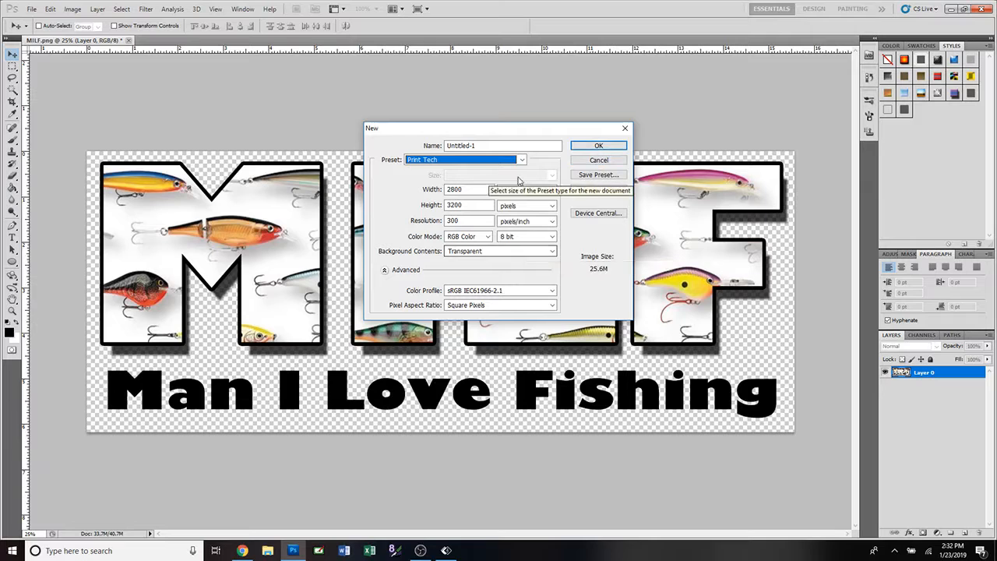
click(598, 146)
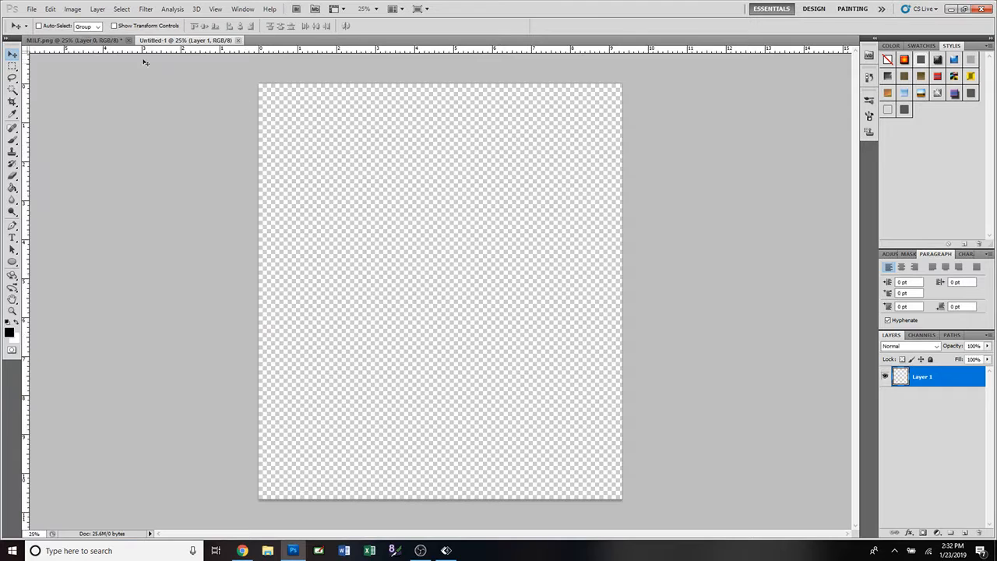
Check the MILF.png reference design and add the horizontal text "MILF" in the upper part of the new canvas.
click(112, 40)
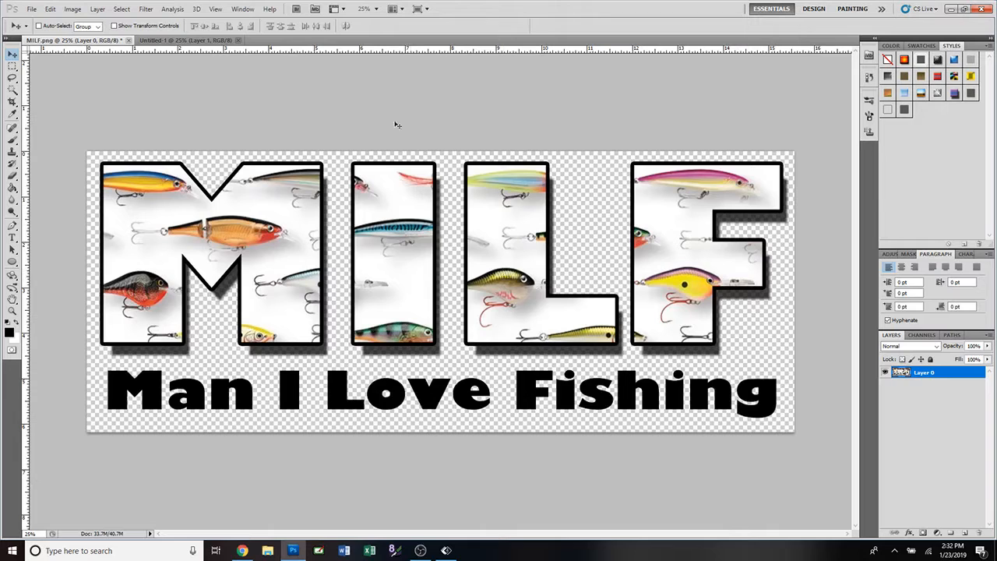
click(201, 41)
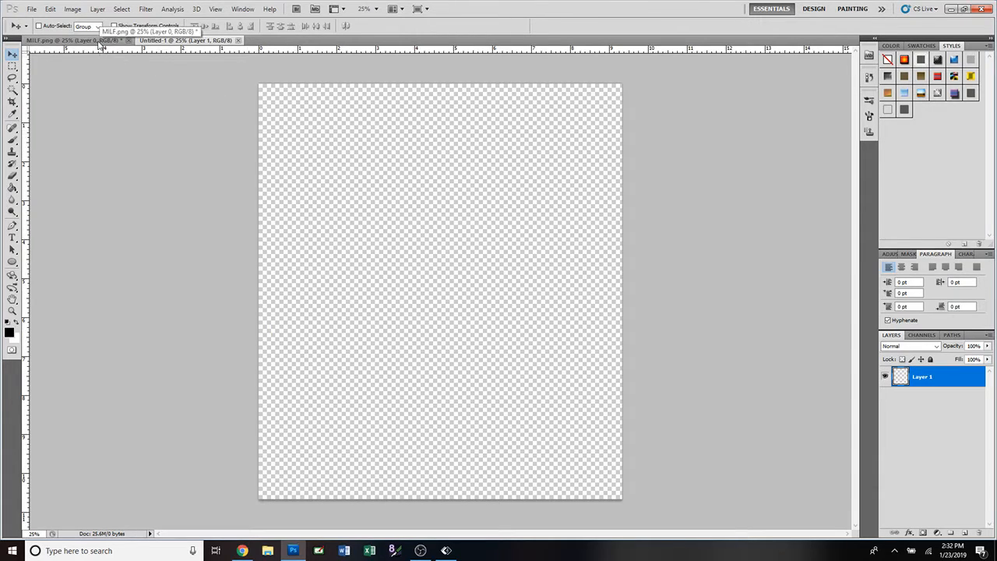
click(12, 238)
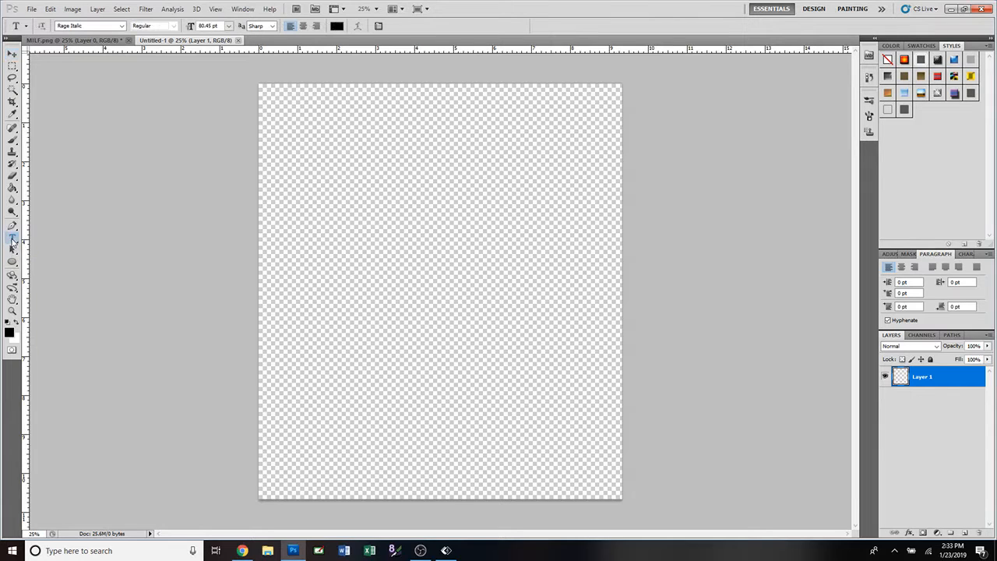
click(346, 208)
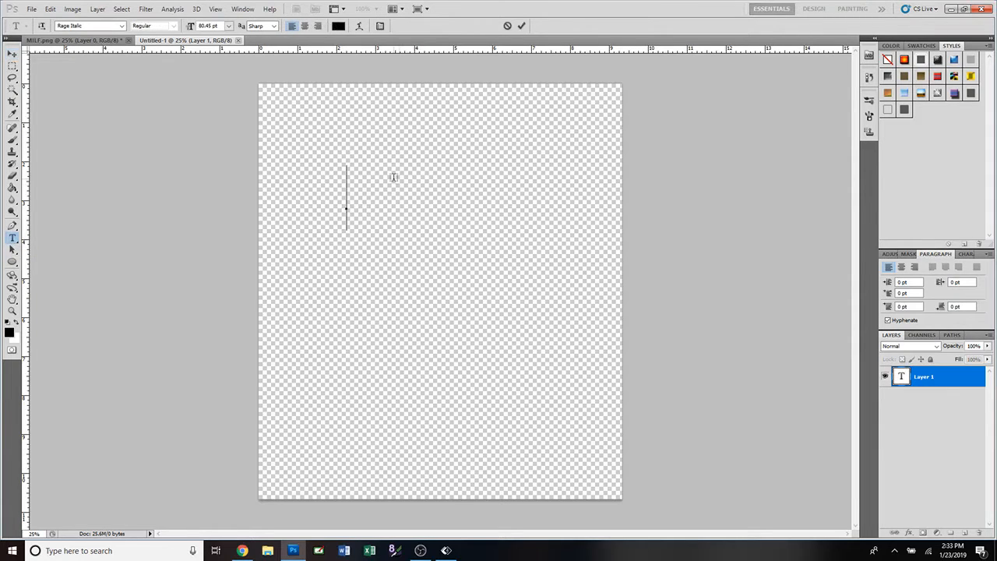
text(MILF)
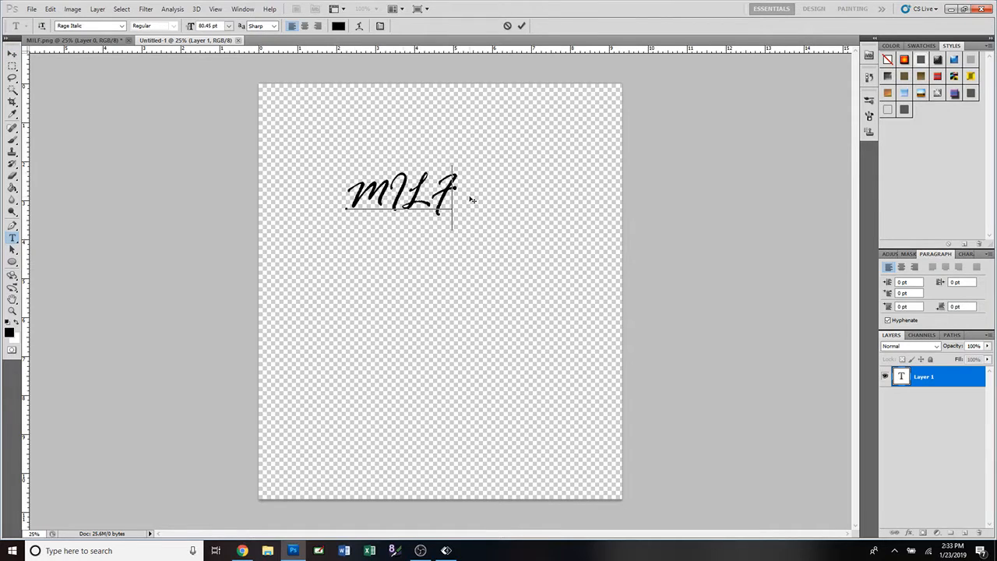
click(521, 27)
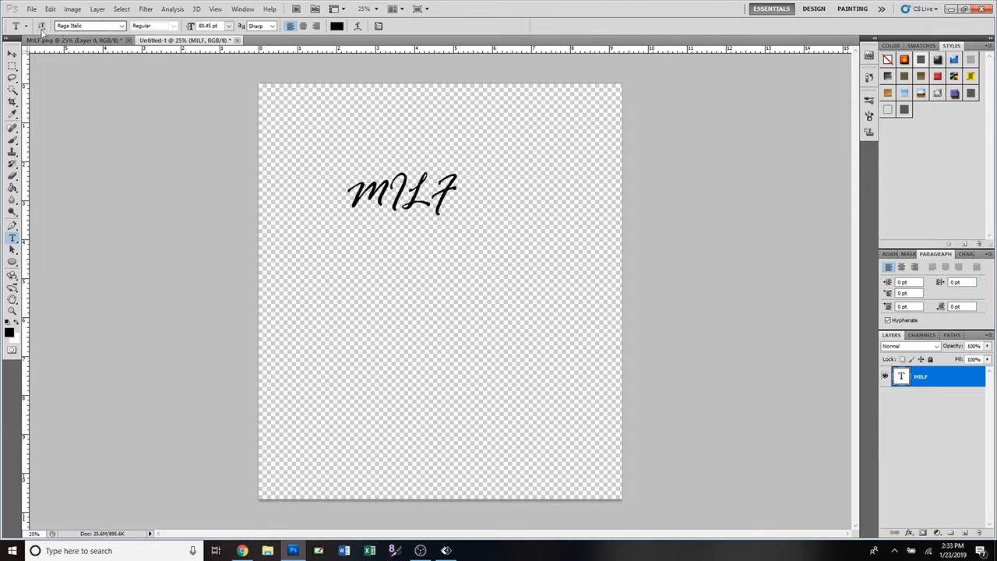
click(121, 26)
click(121, 27)
click(11, 55)
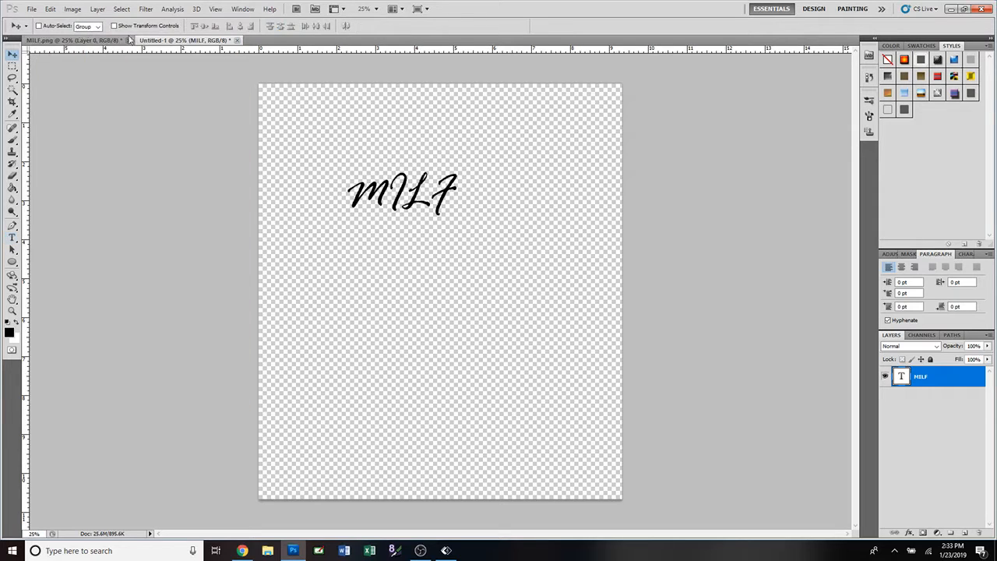
click(14, 239)
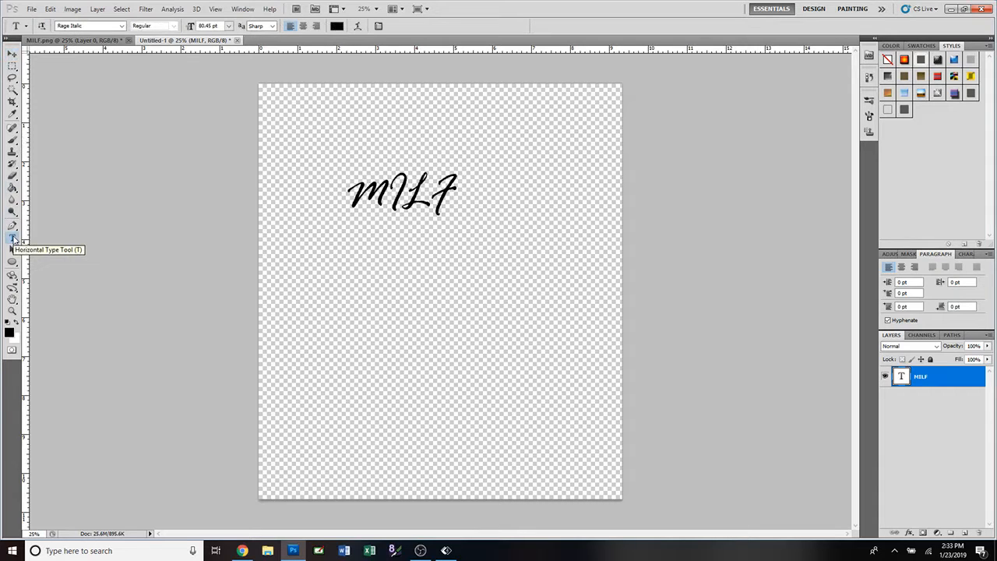
double_click(923, 377)
key(Return)
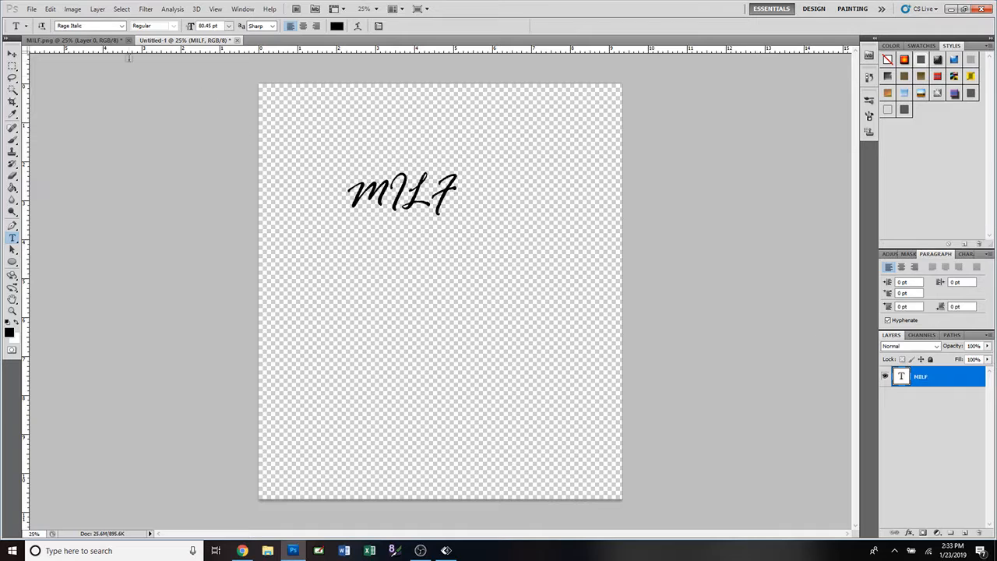
Try several fonts on the MILF text, including Ravie, Roboto, Rockwell Extra Bold and Rosewood Std.
click(101, 25)
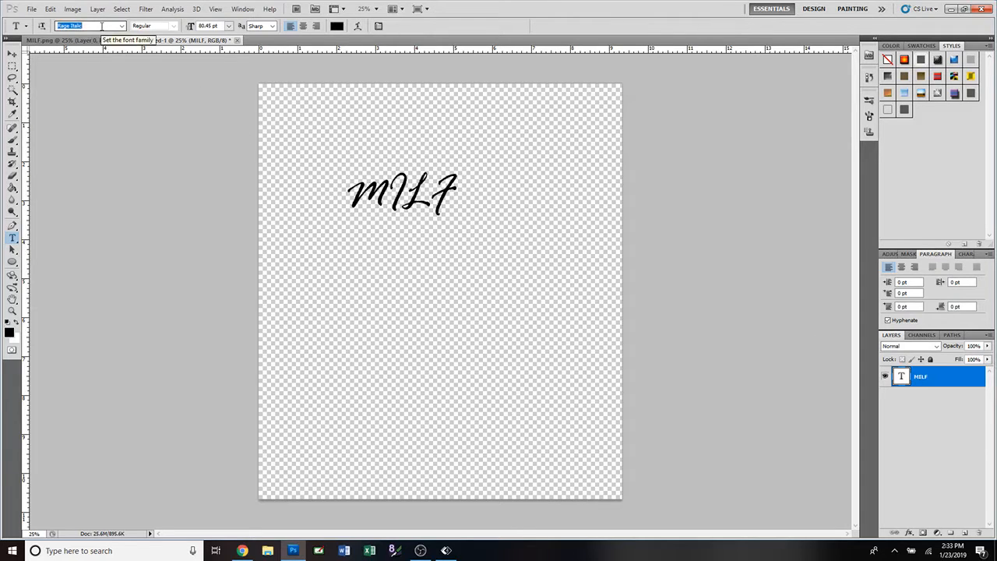
text(Ravie)
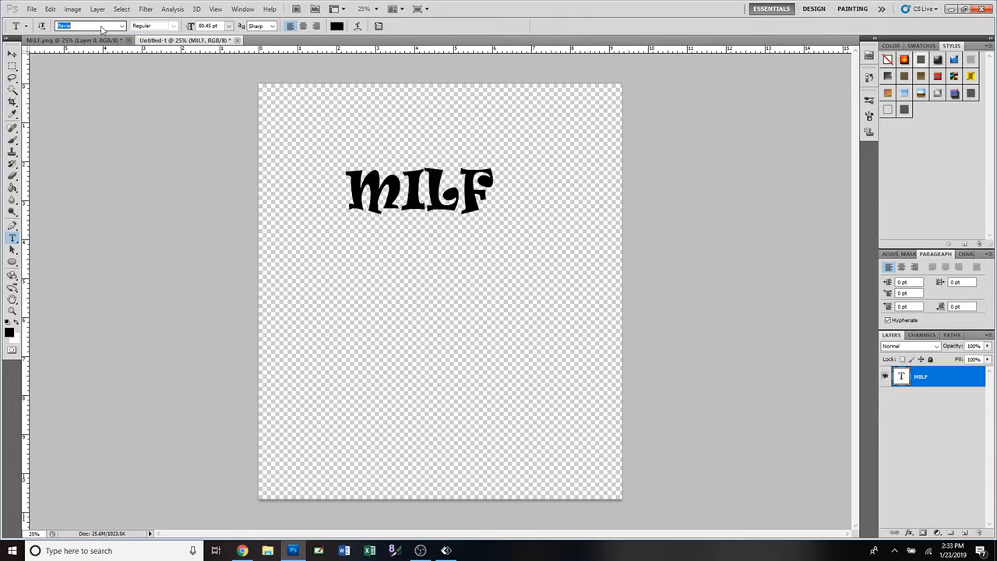
text(Roboto)
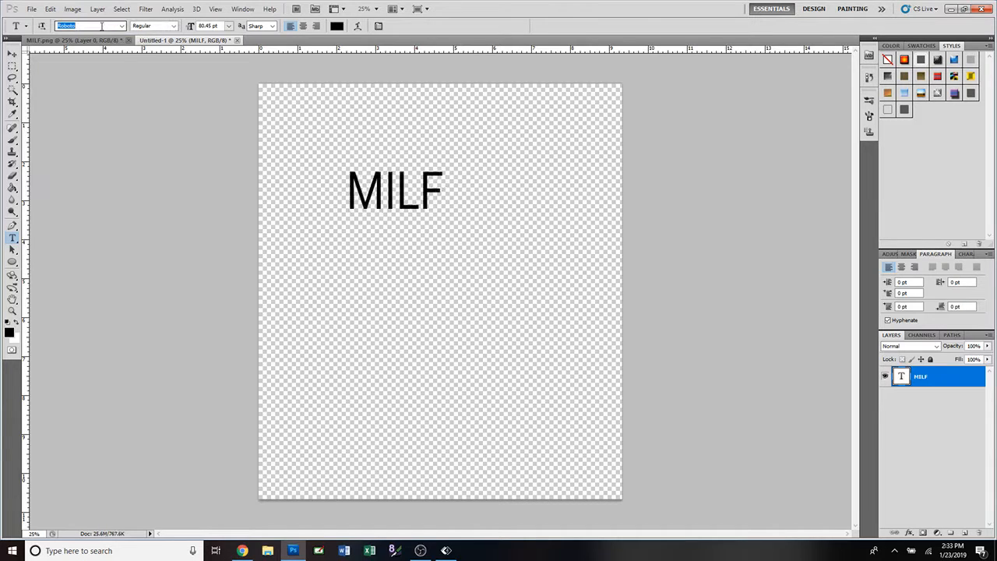
key(Down)
key(Down)
key(Down)
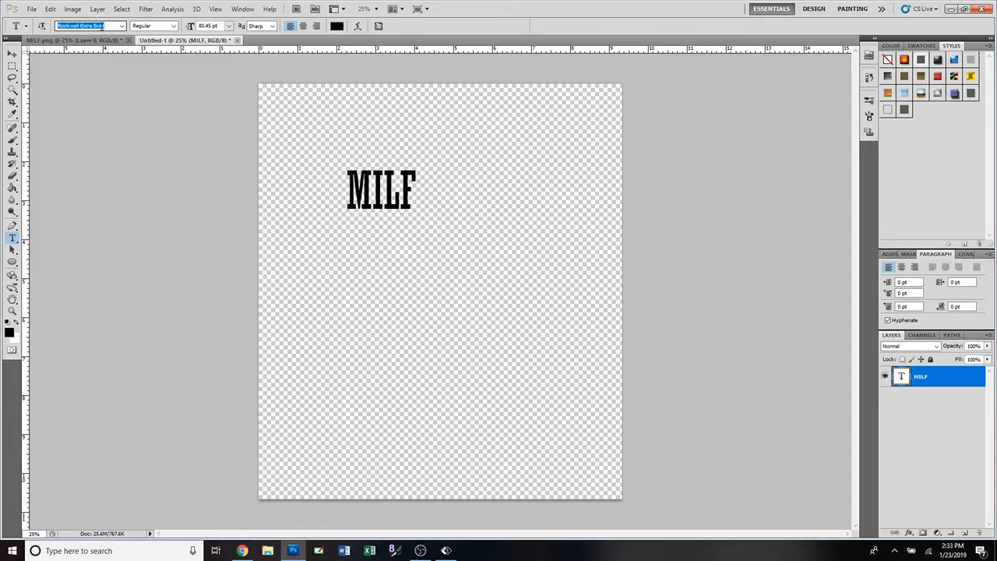
key(Down)
key(Down)
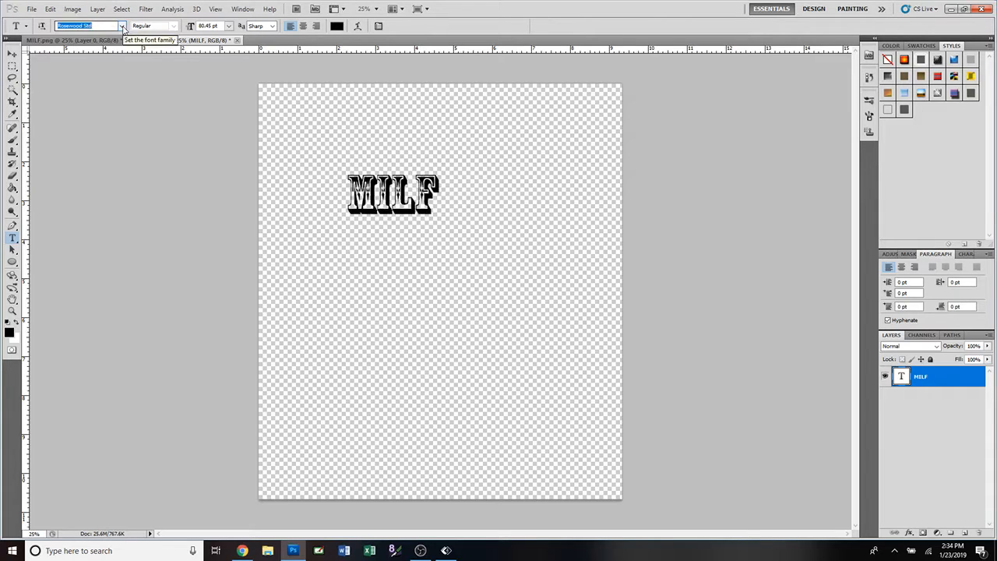
Browse the available fonts and set the MILF text to Gill Sans Ultra Bold.
click(123, 27)
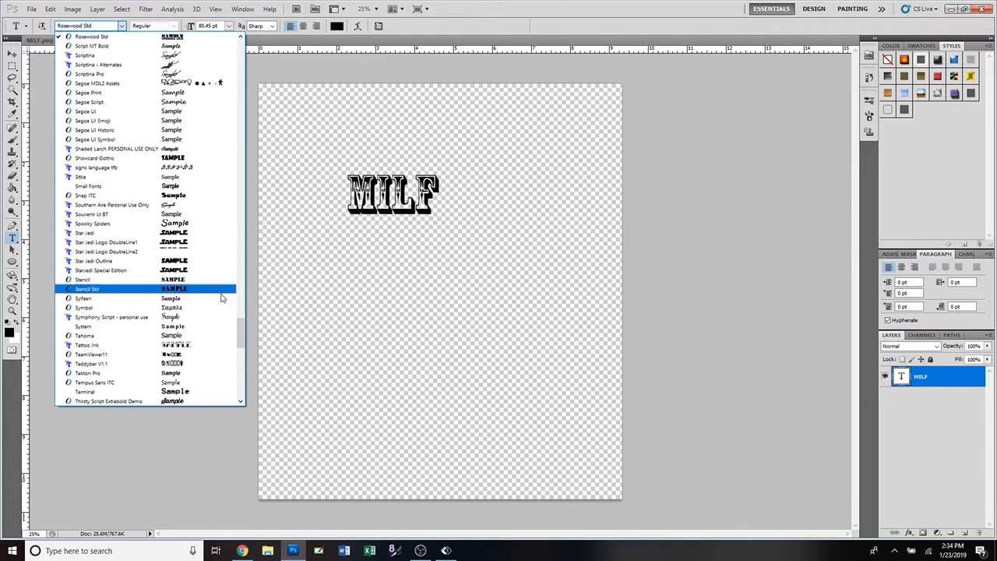
drag(240, 331, 229, 50)
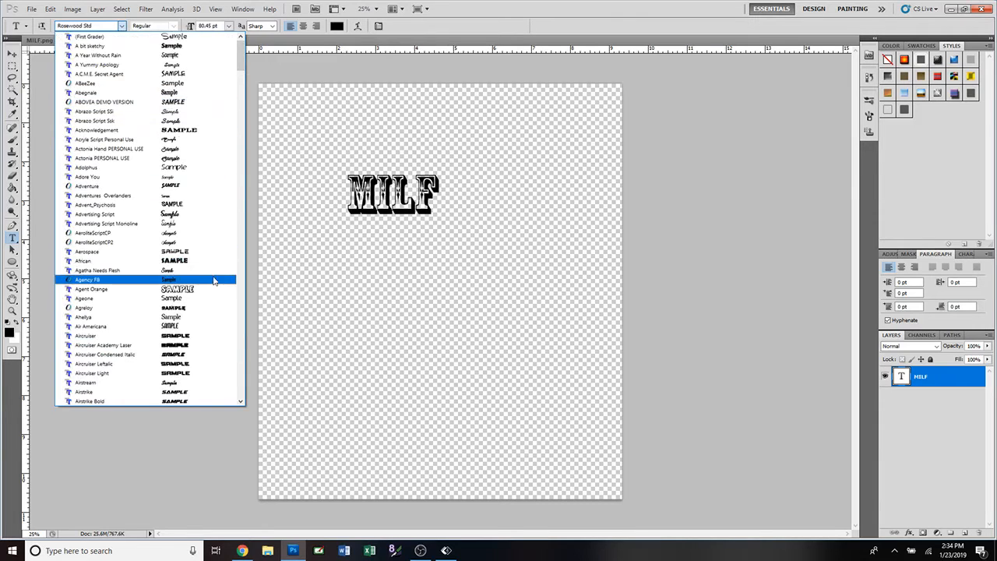
scroll(218, 271, down, 2)
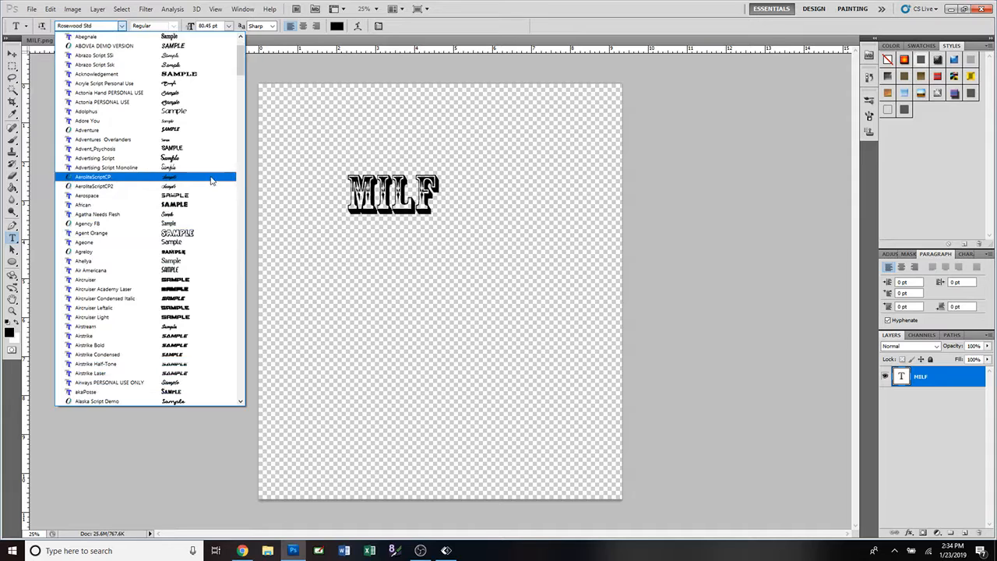
scroll(218, 300, down, 9)
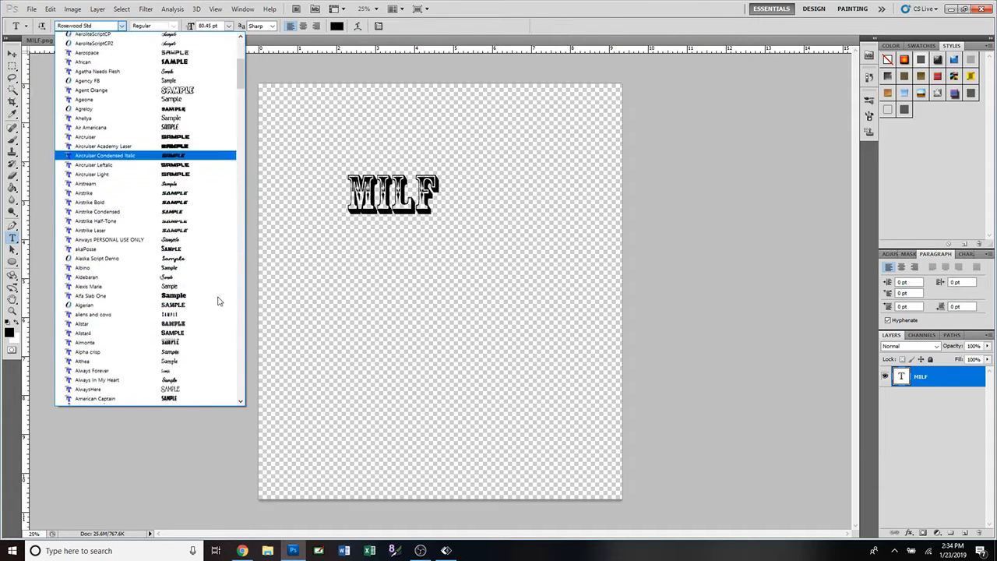
scroll(218, 300, down, 4)
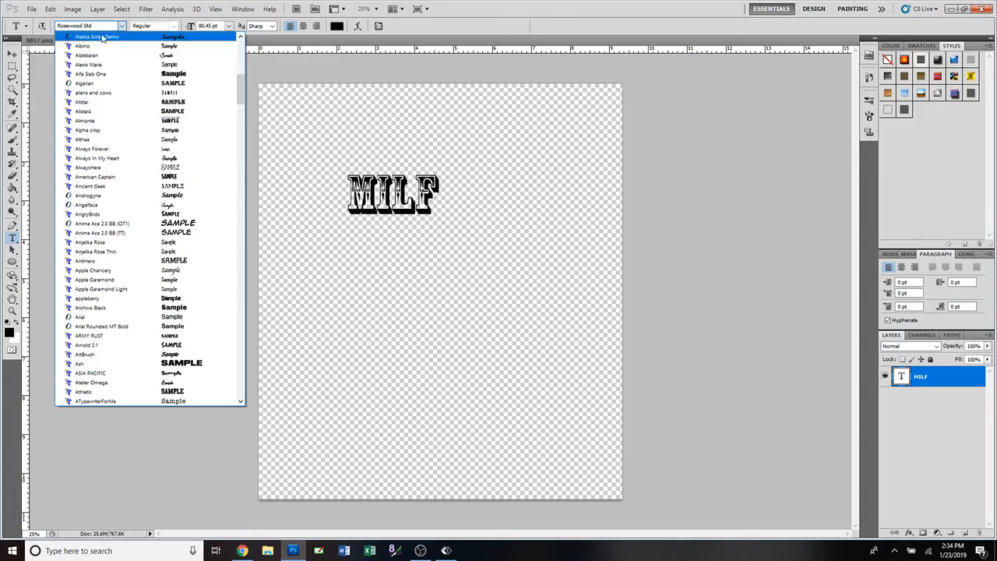
click(108, 26)
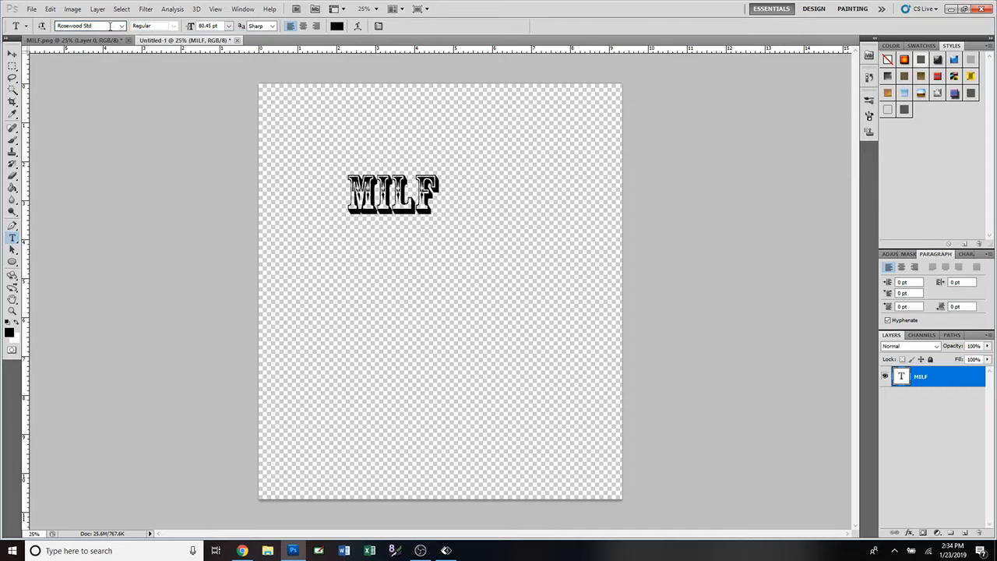
click(121, 26)
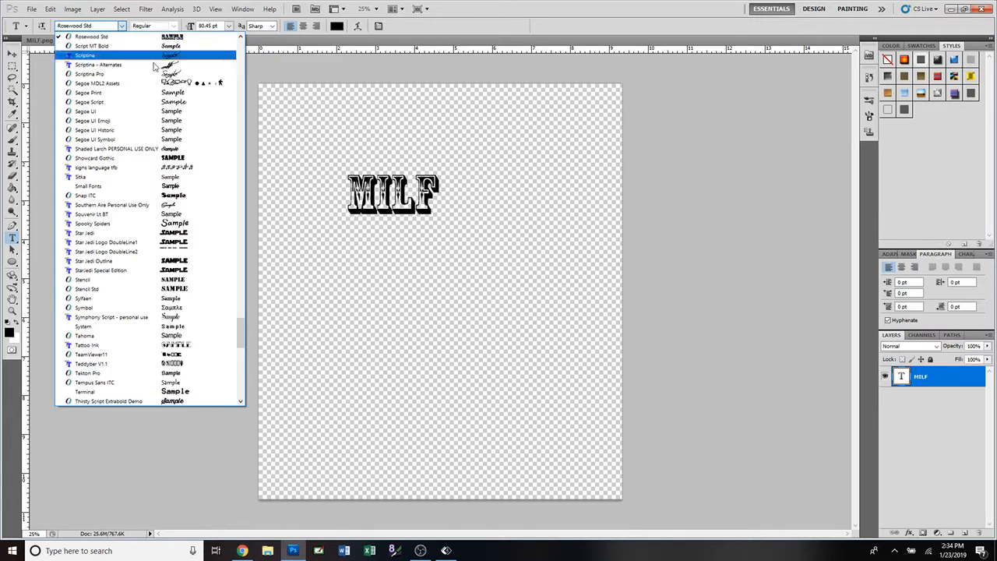
drag(241, 333, 237, 231)
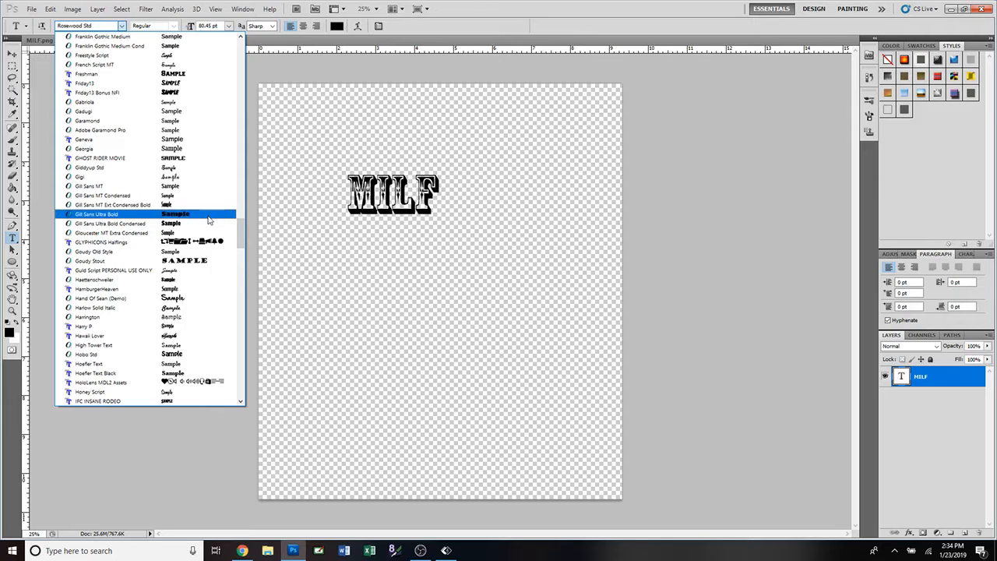
click(208, 221)
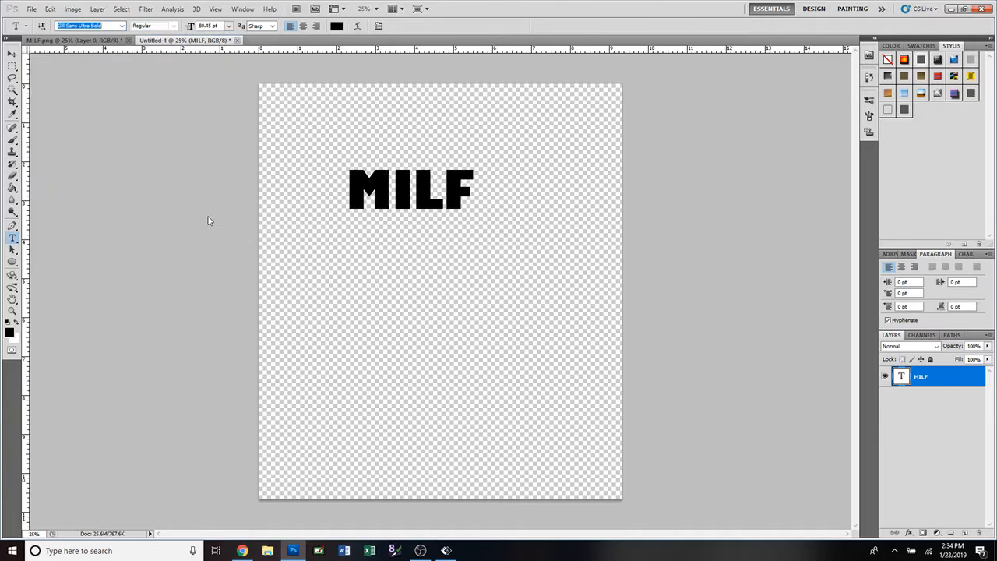
Reopen the MILF text for editing and enlarge it, trying 150 pt and settling on a font size of 200 pt.
click(12, 54)
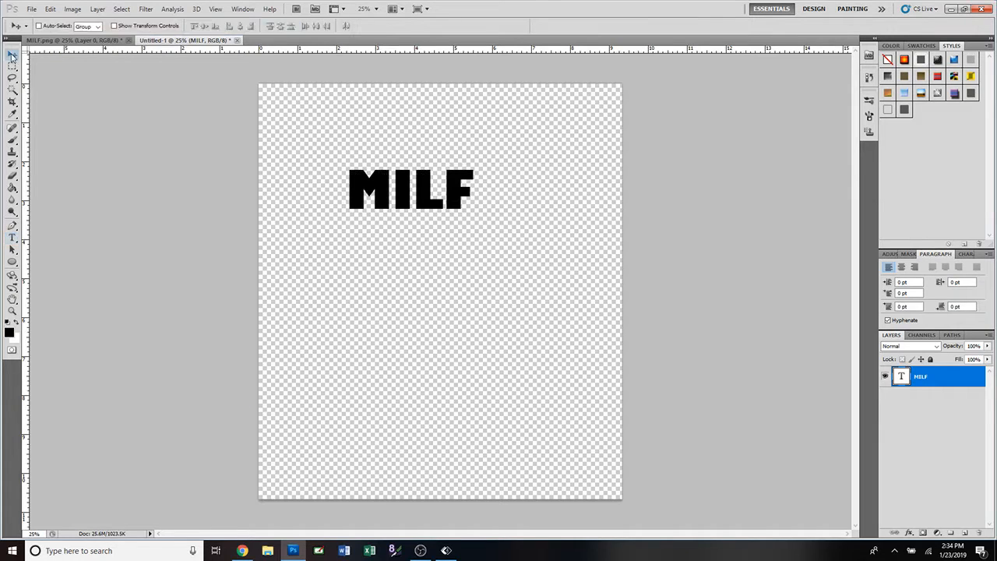
double_click(901, 377)
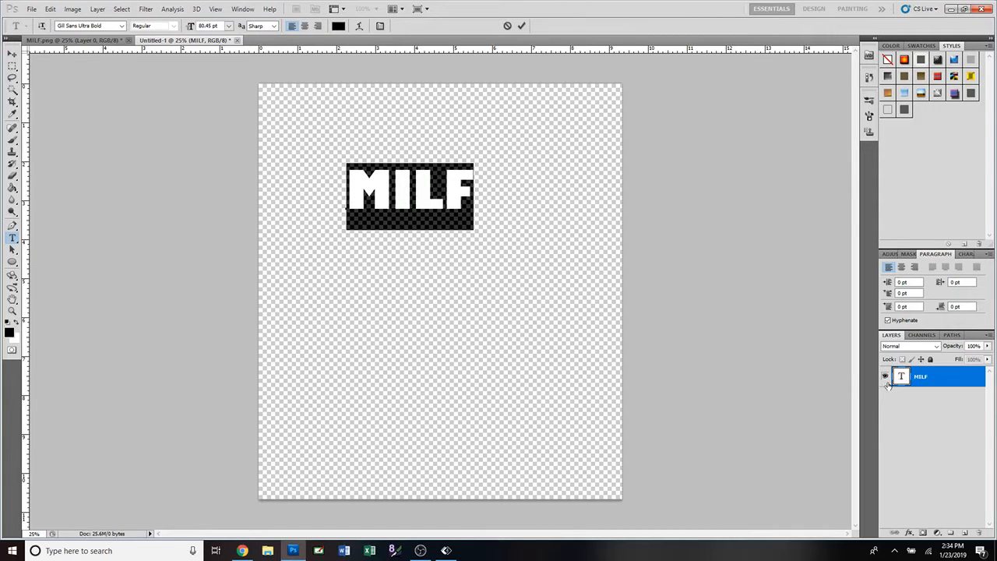
click(228, 26)
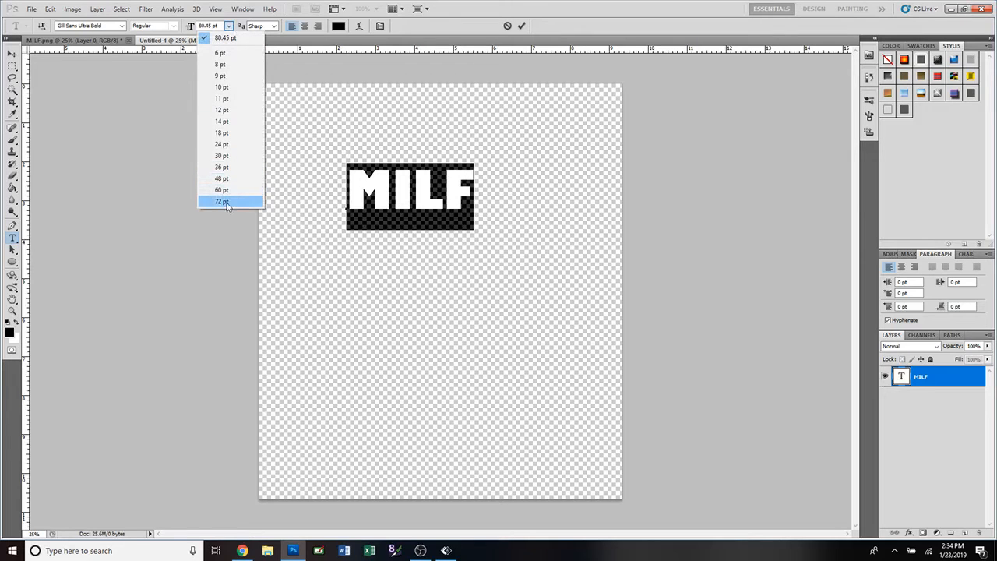
click(221, 26)
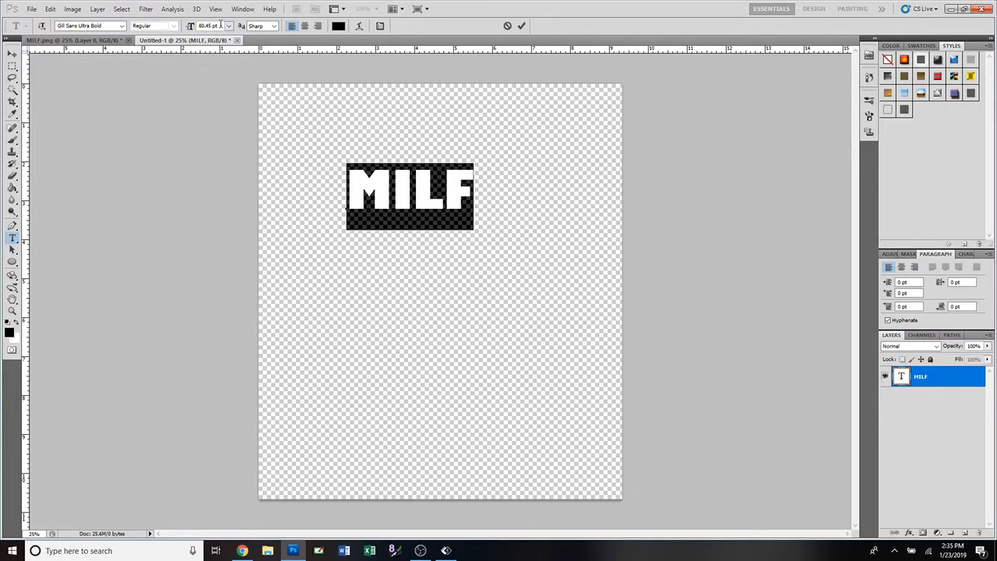
click(221, 25)
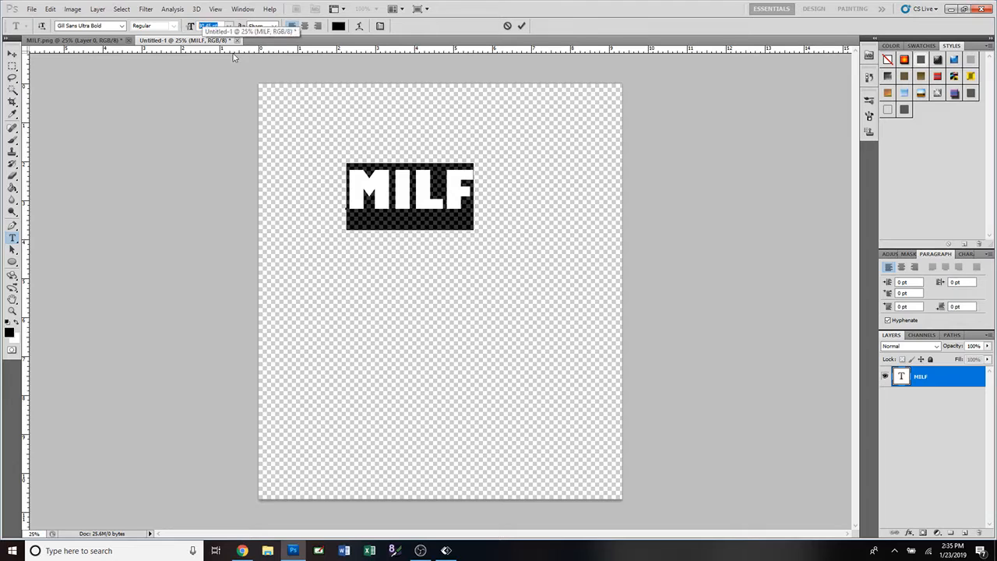
text(150)
key(Return)
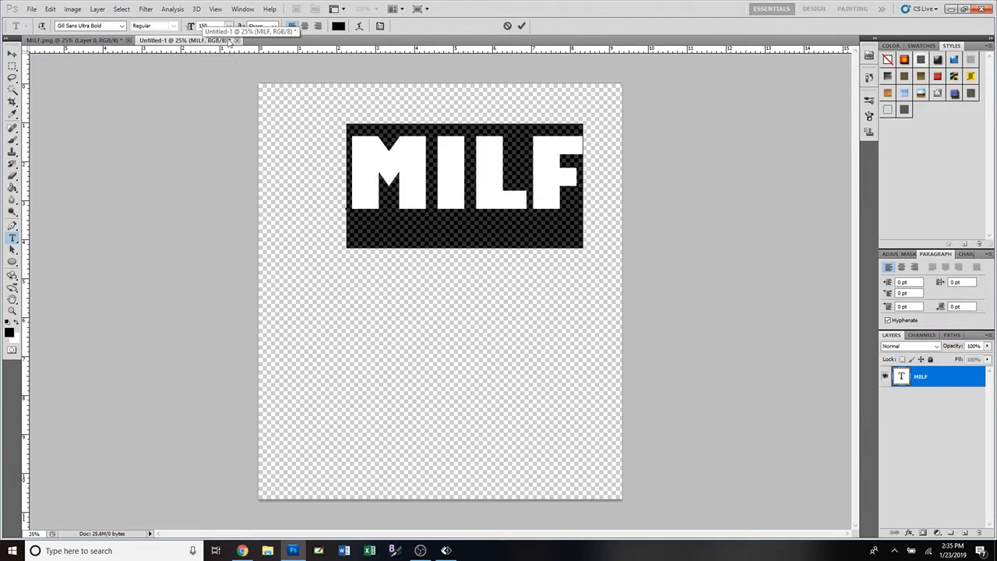
click(201, 26)
text(200)
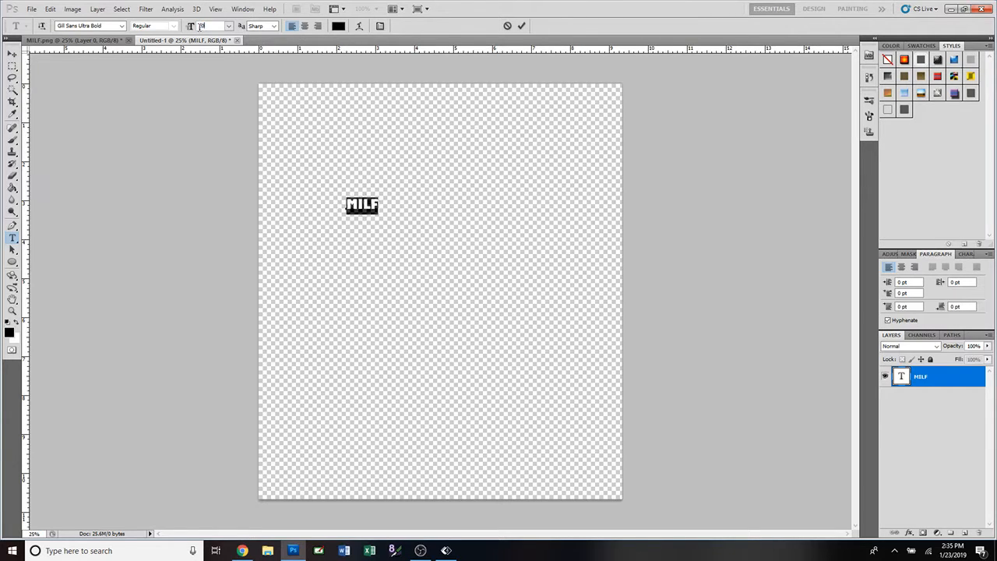
key(Return)
click(523, 28)
Move the MILF text fully onto the canvas and scale it to about 110.5% width and 103.3% height, centred horizontally.
key(v)
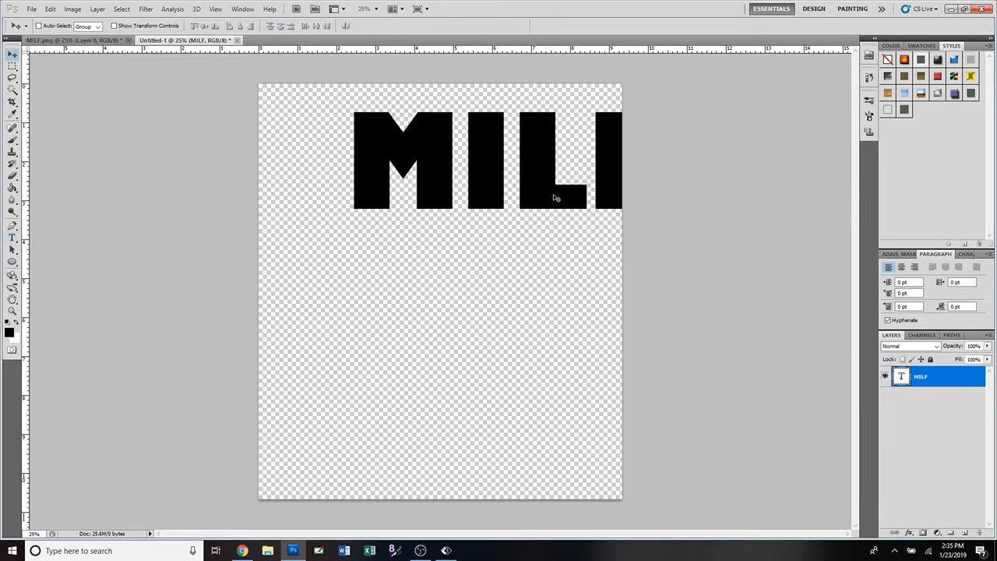
drag(554, 195, 487, 247)
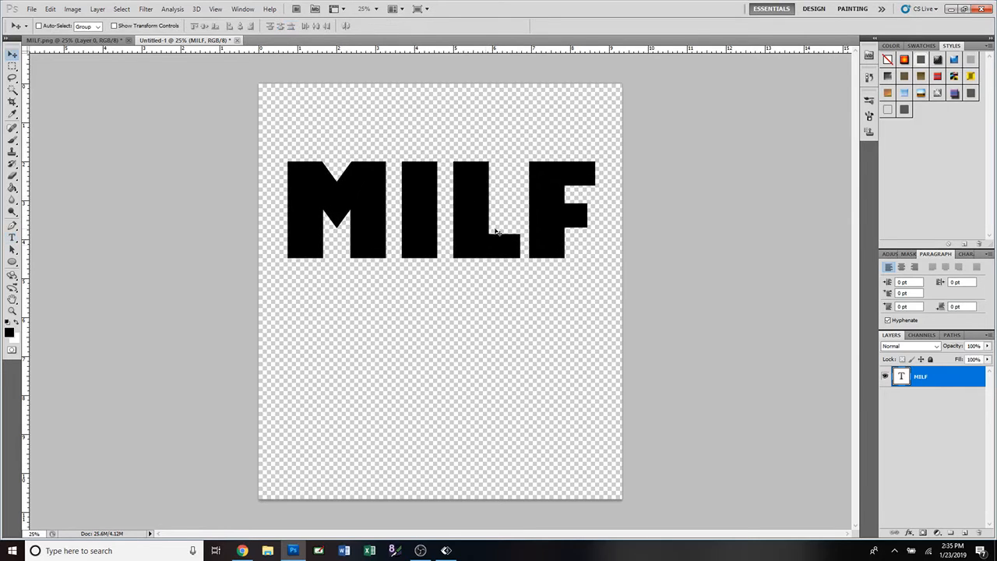
key(ctrl+t)
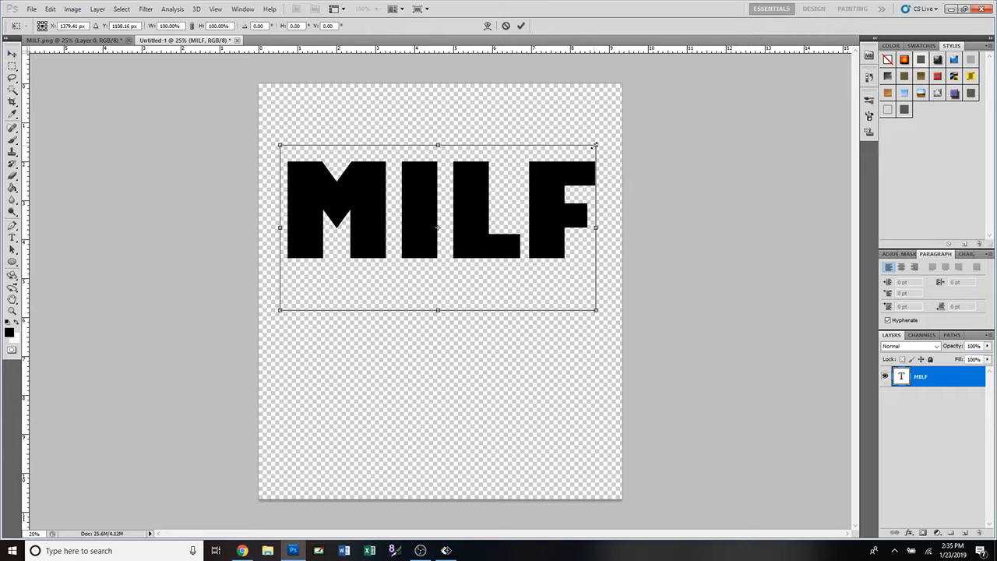
drag(595, 145, 611, 133)
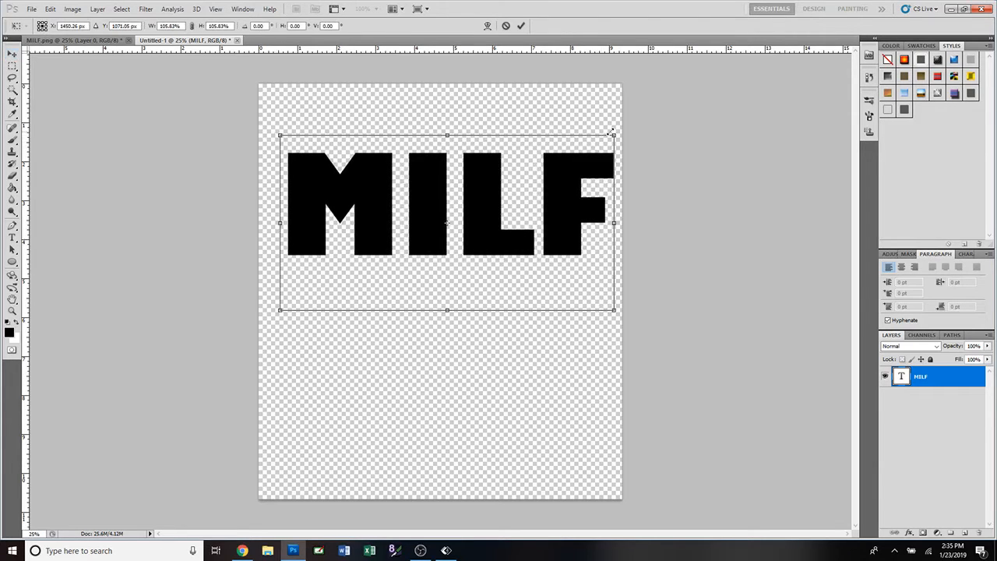
drag(280, 132, 258, 123)
drag(614, 123, 622, 120)
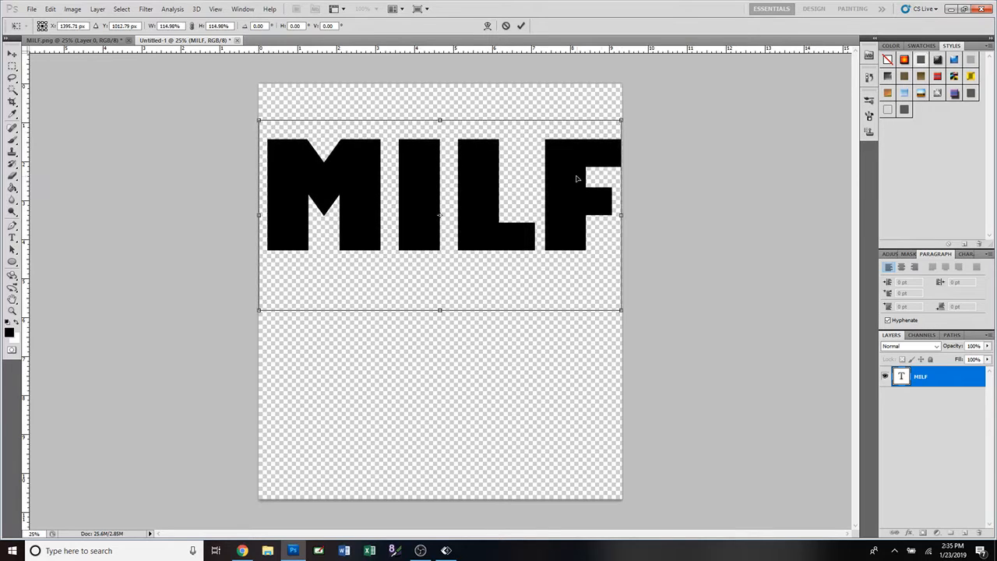
drag(577, 178, 574, 179)
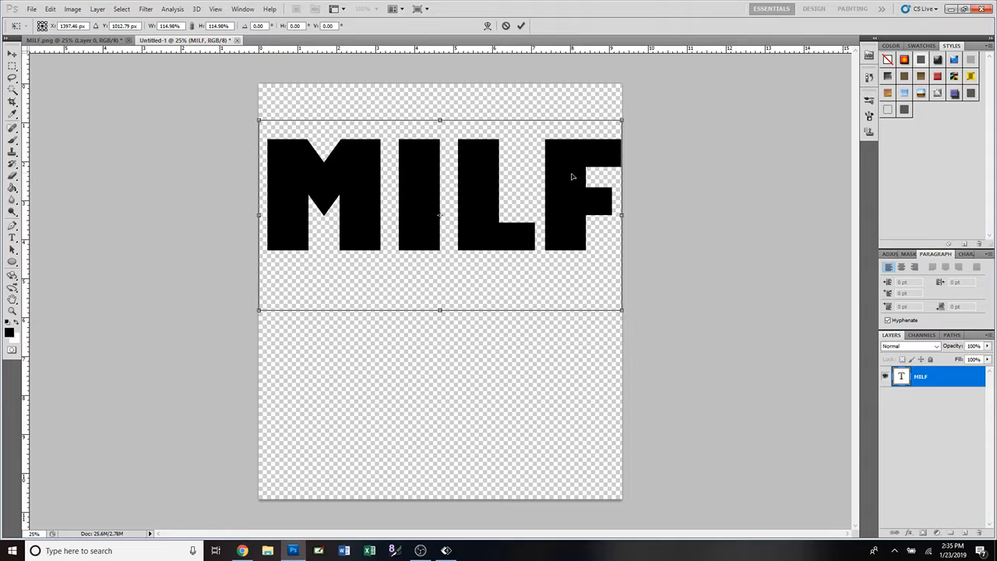
drag(621, 121, 609, 127)
drag(553, 208, 560, 207)
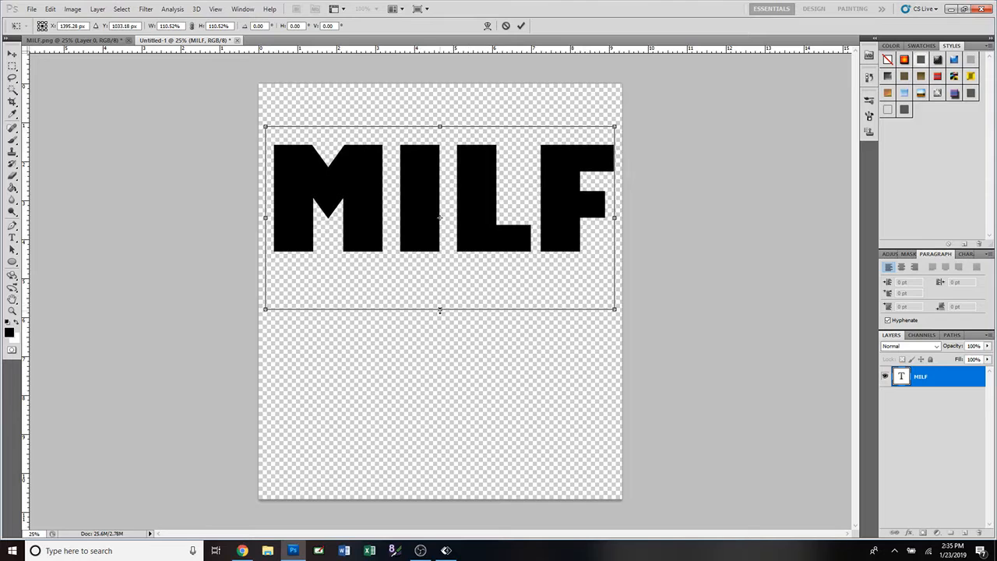
mouse_move(440, 310)
mouse_down()
mouse_move(440, 274)
mouse_move(440, 356)
mouse_move(444, 288)
mouse_move(445, 310)
mouse_move(444, 298)
mouse_up()
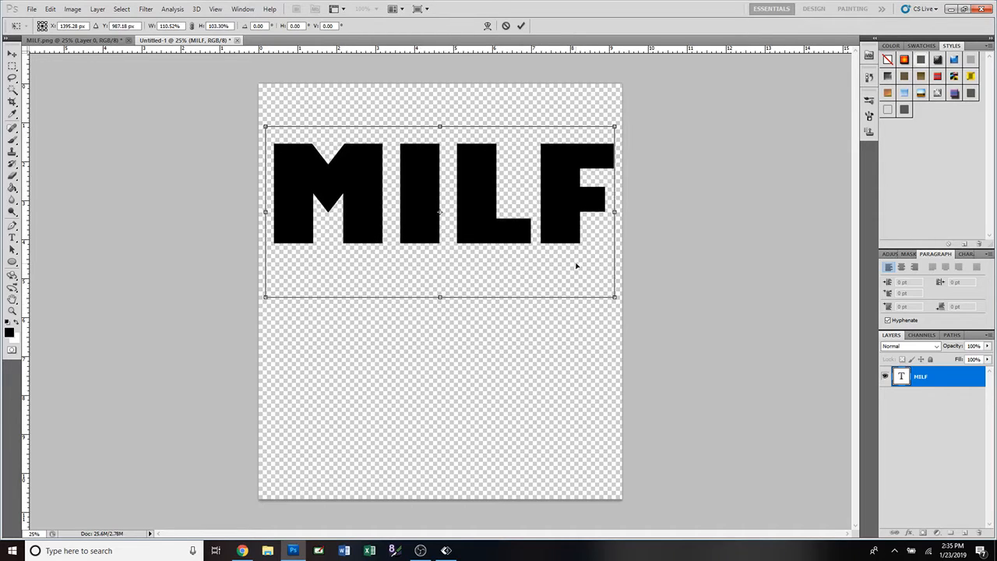
click(521, 26)
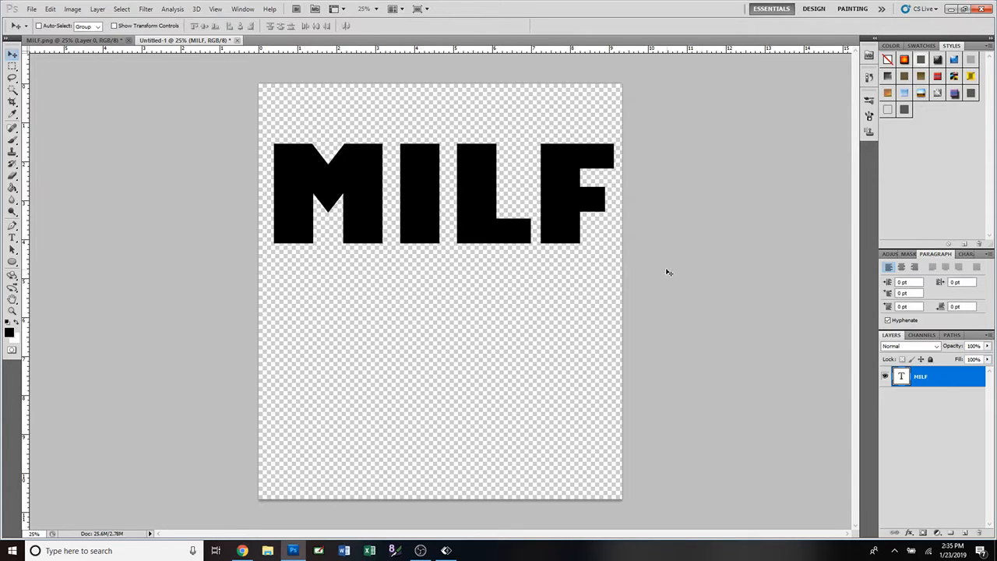
Widen the canvas to 15 inches, keeping the centre anchor.
click(74, 9)
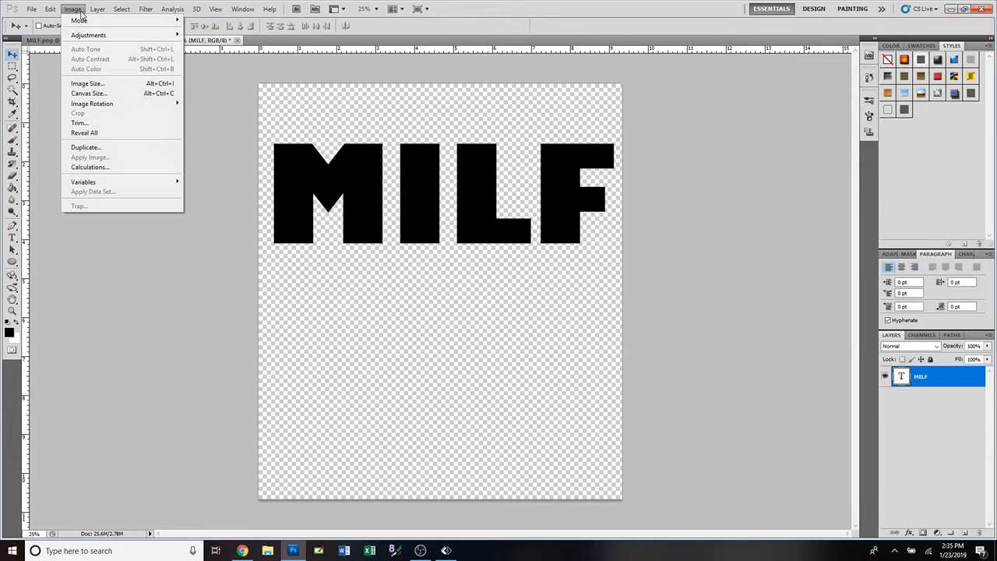
click(92, 94)
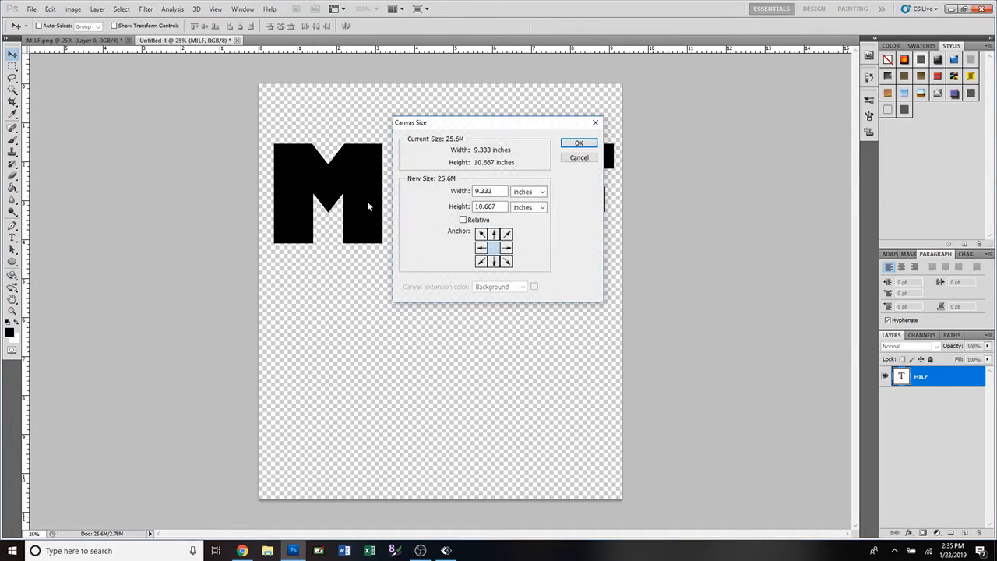
drag(499, 192, 440, 192)
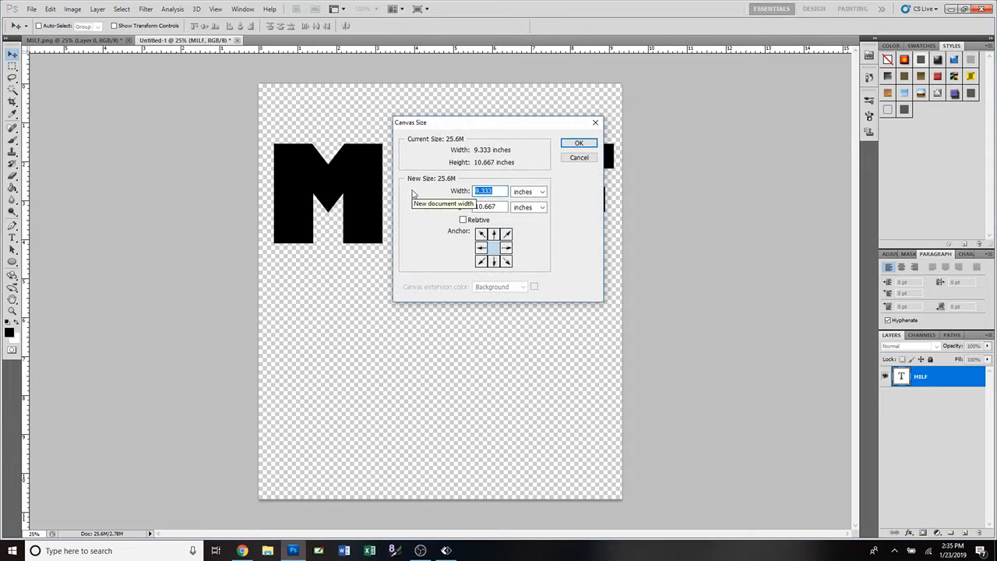
text(15)
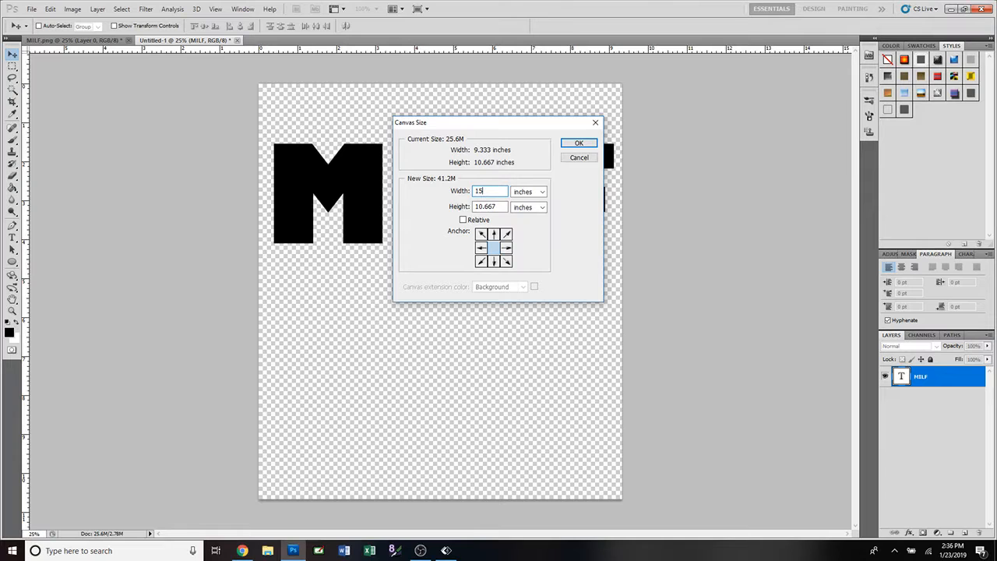
click(579, 143)
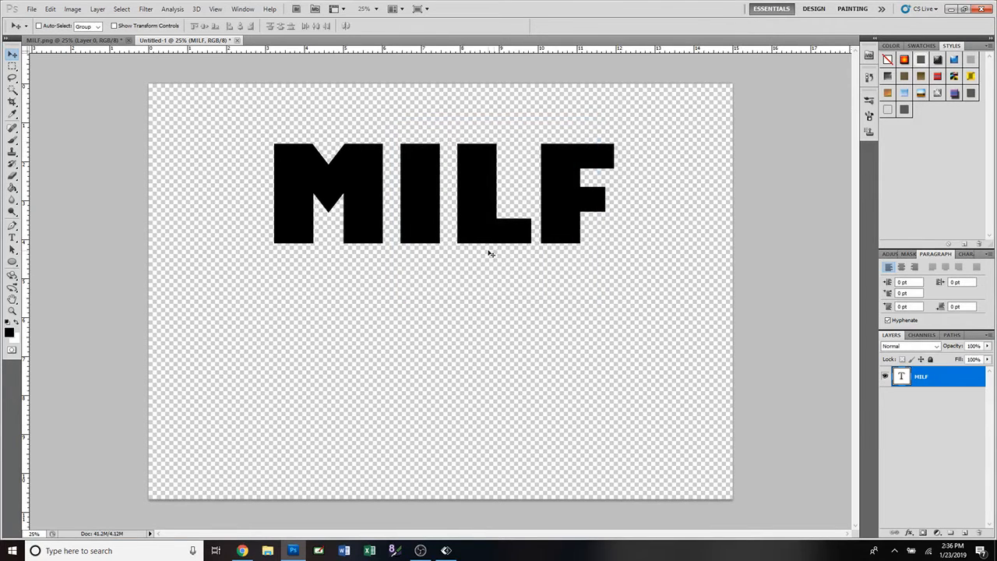
Scale the MILF text proportionally to about 155% and centre it across the upper part of the widened canvas.
key(ctrl+t)
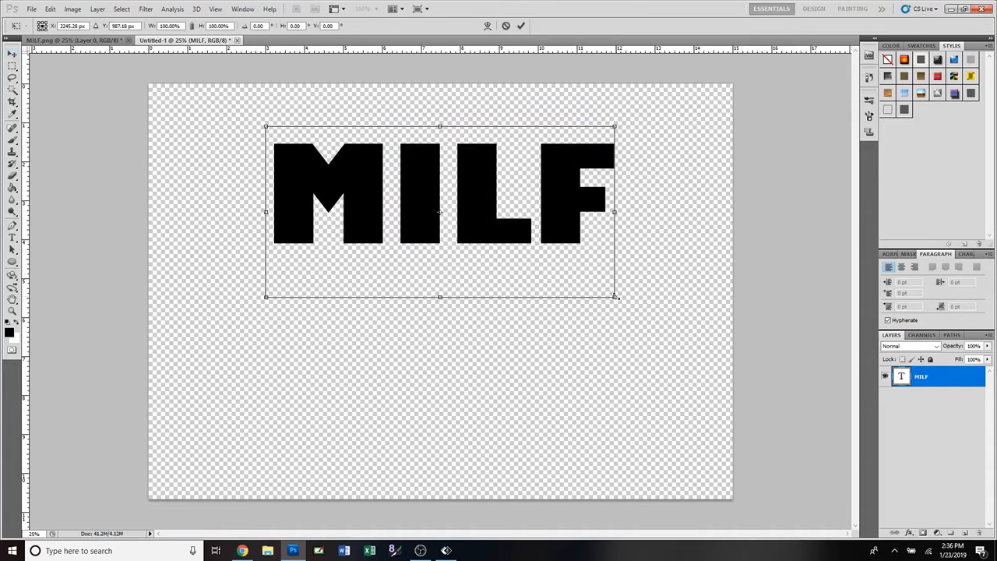
drag(614, 296, 669, 323)
drag(266, 127, 216, 115)
drag(323, 207, 286, 225)
drag(633, 343, 706, 379)
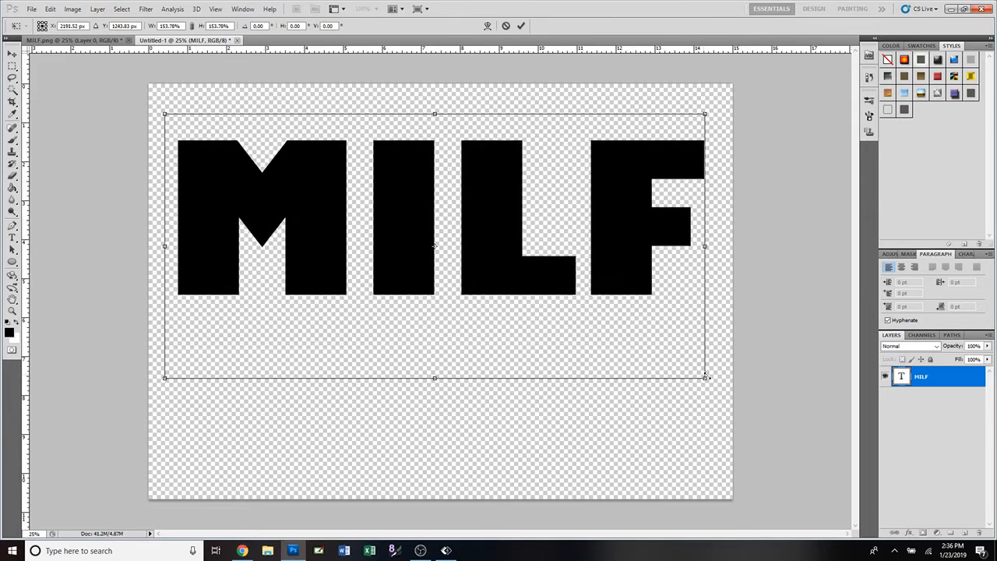
drag(522, 286, 528, 279)
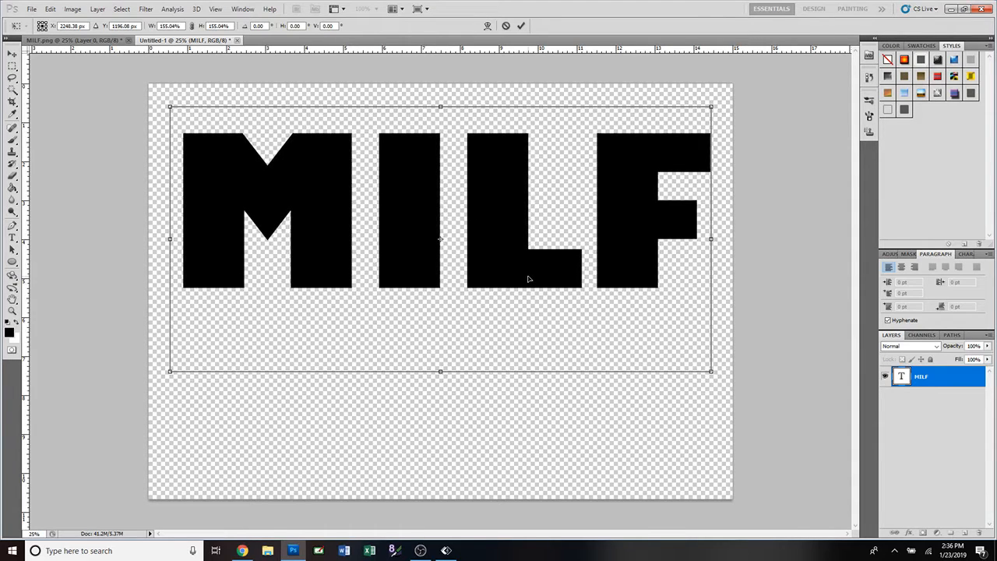
click(521, 27)
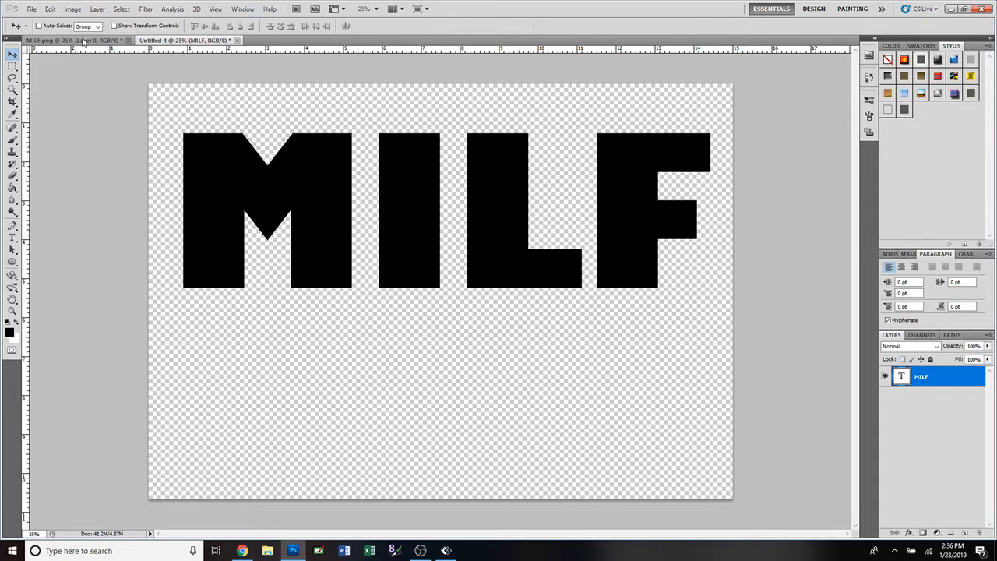
Check the MILF.png reference design and place lures.jpg from the Designs folder above the MILF text layer at its default size.
click(81, 40)
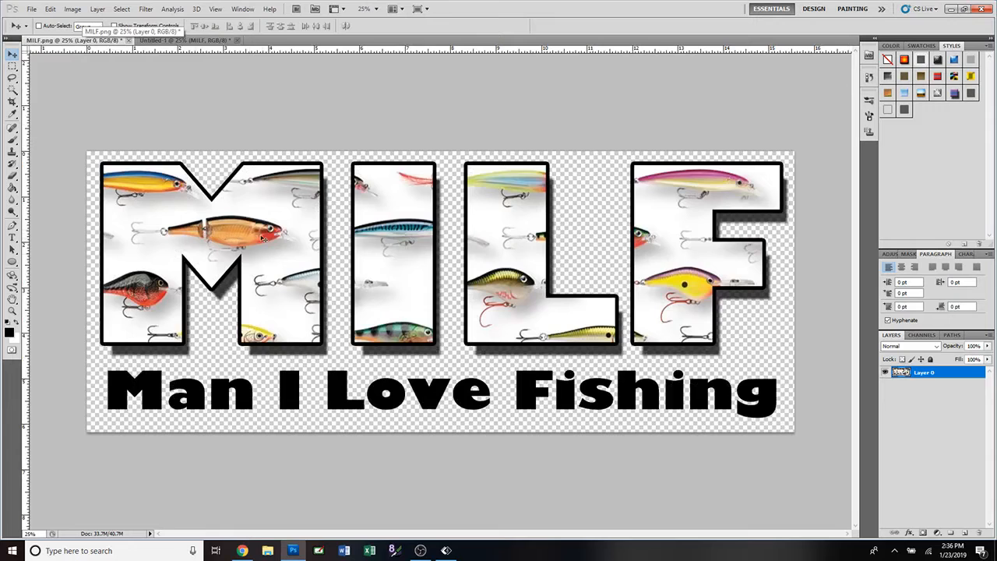
click(207, 41)
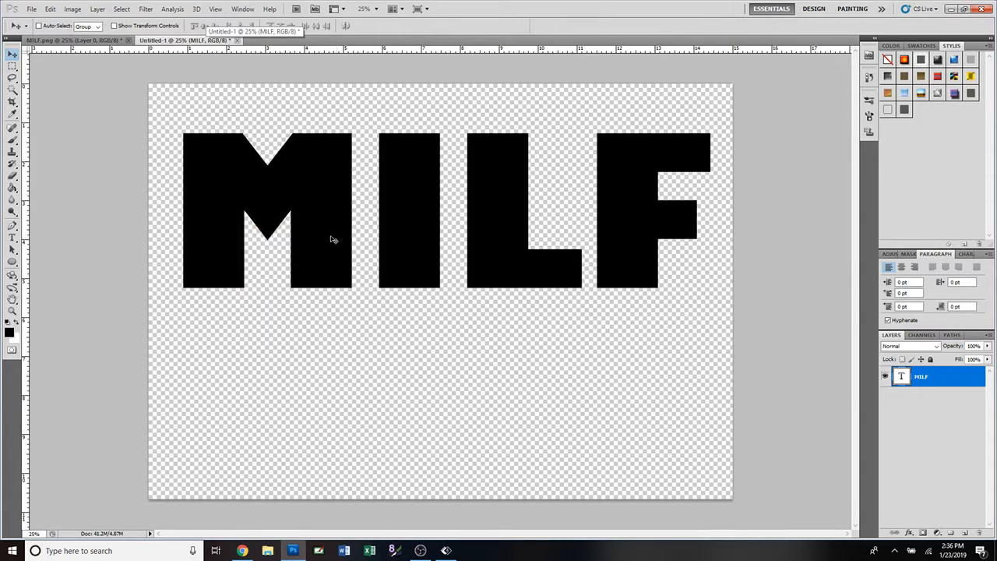
click(32, 10)
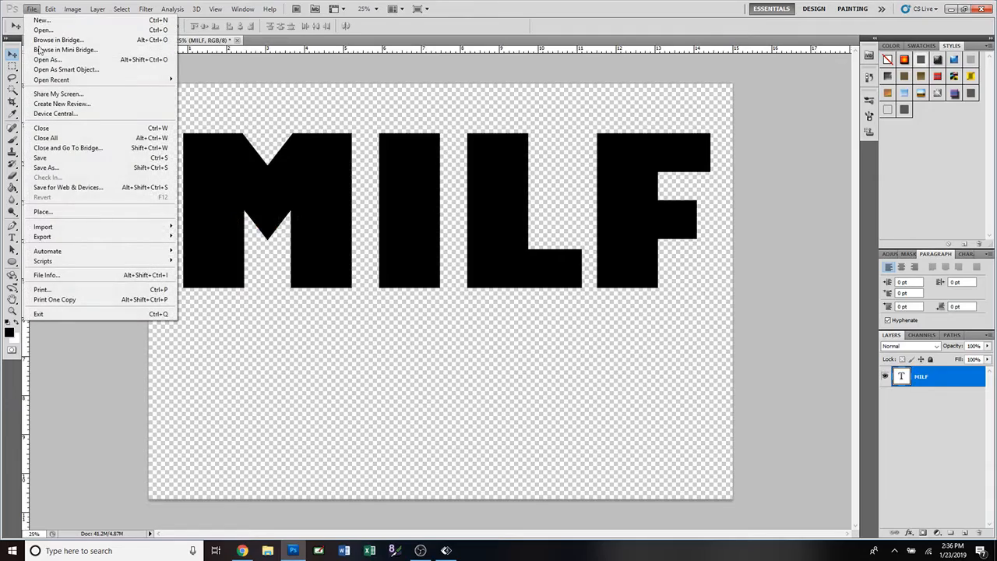
click(47, 211)
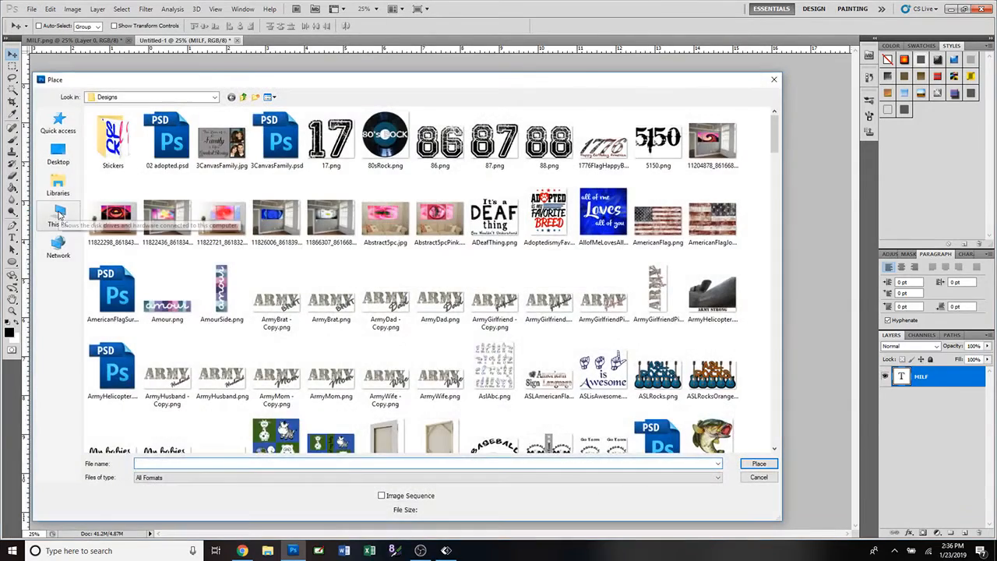
scroll(676, 331, down, 10)
scroll(676, 331, down, 15)
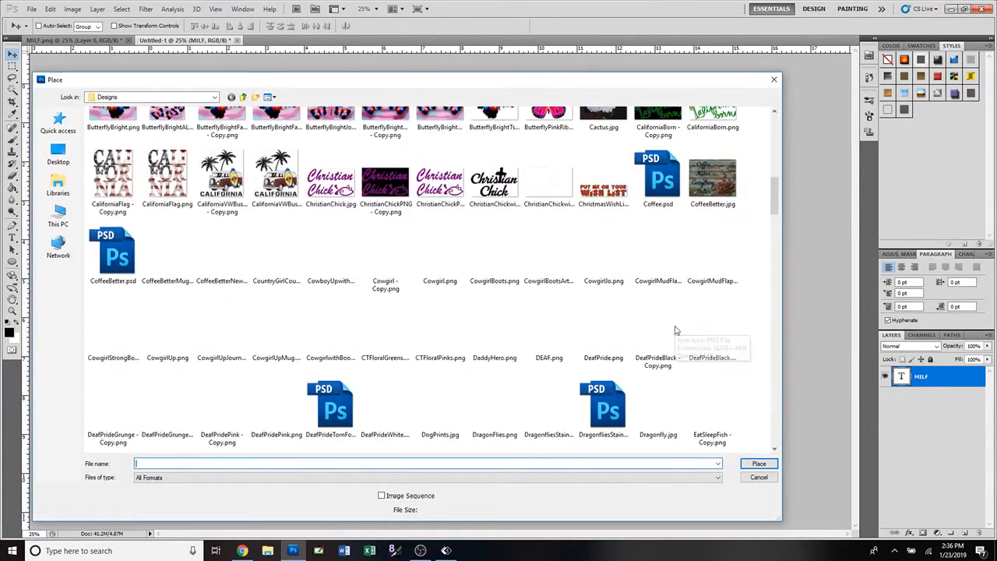
scroll(676, 331, down, 15)
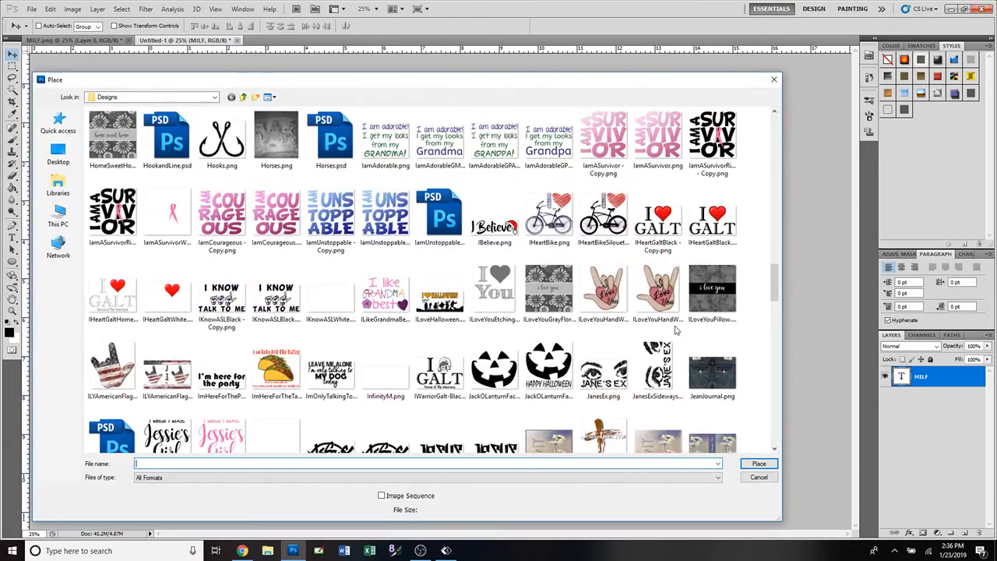
scroll(676, 331, down, 10)
scroll(676, 331, down, 5)
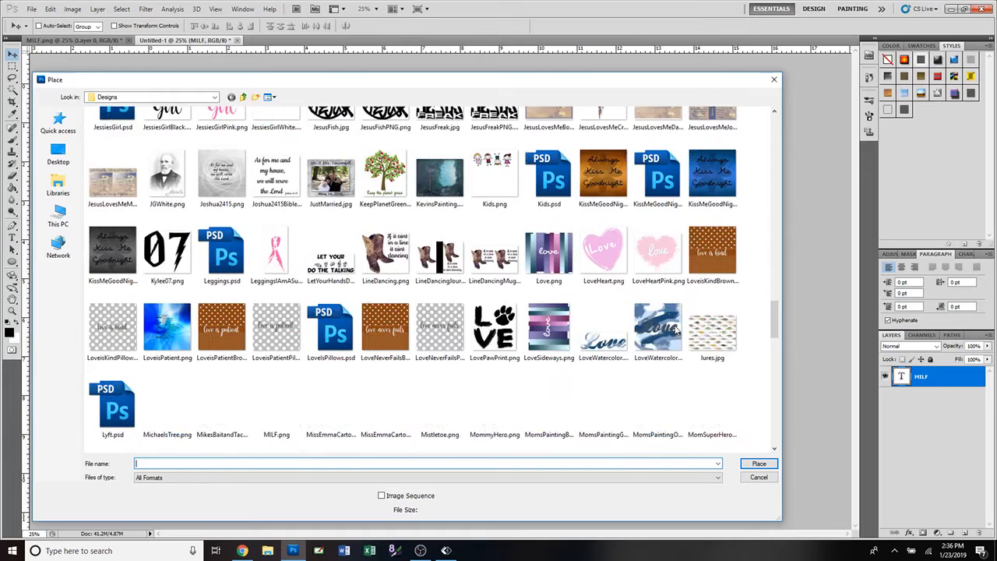
click(718, 335)
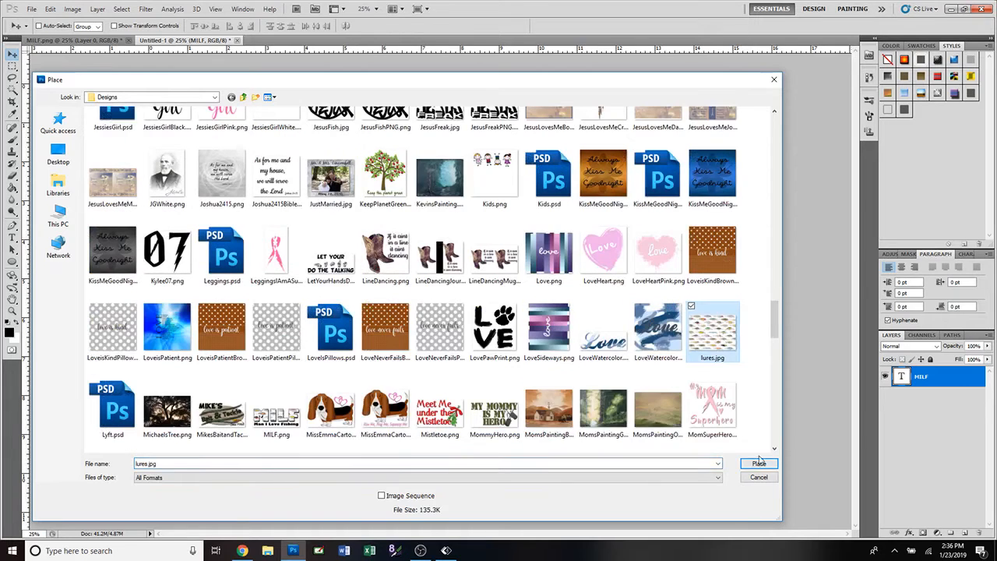
click(758, 464)
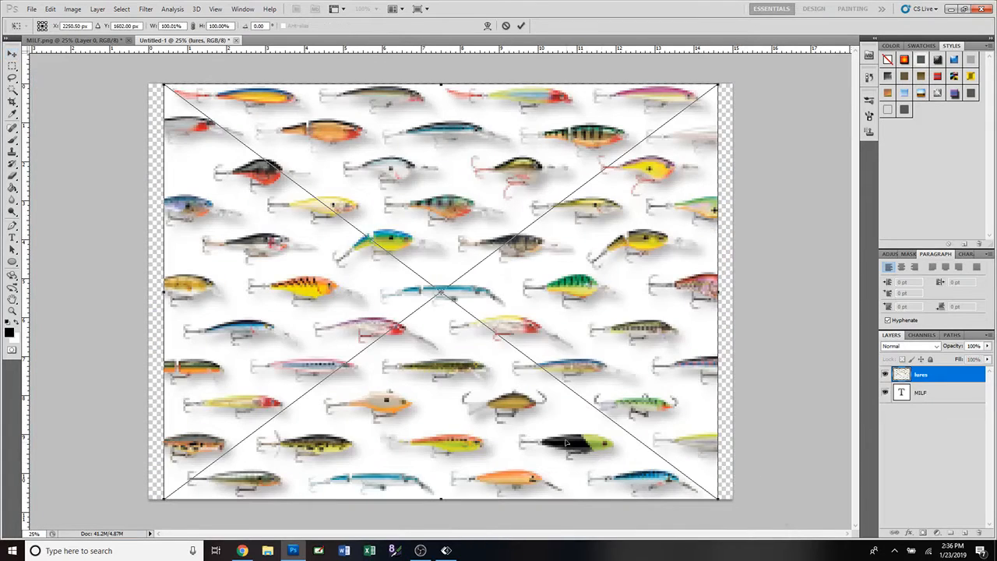
click(521, 26)
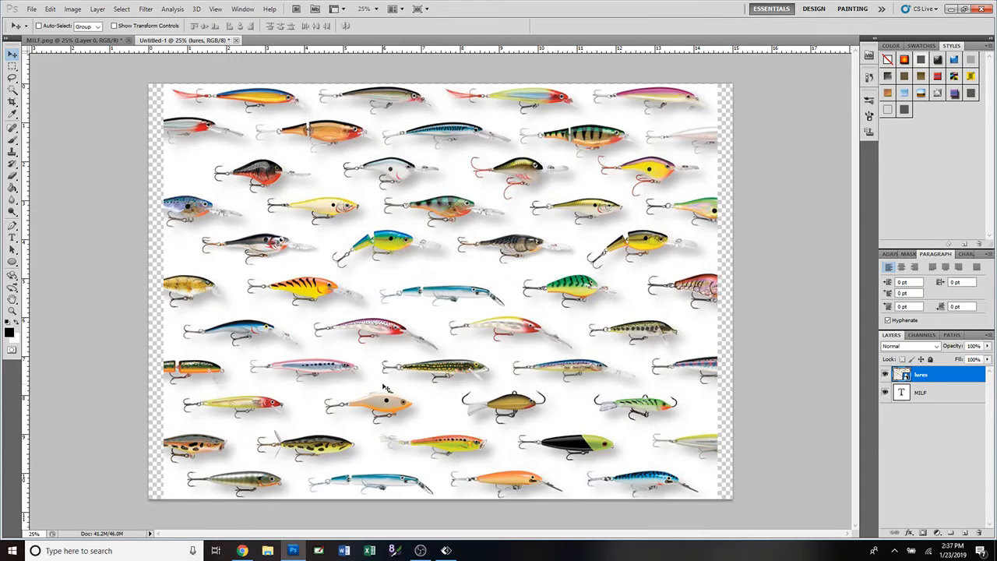
Clip the lures image to the MILF text layer and shift it to try different lures inside the letters.
key(alt)
key(alt)
alt+click(979, 382)
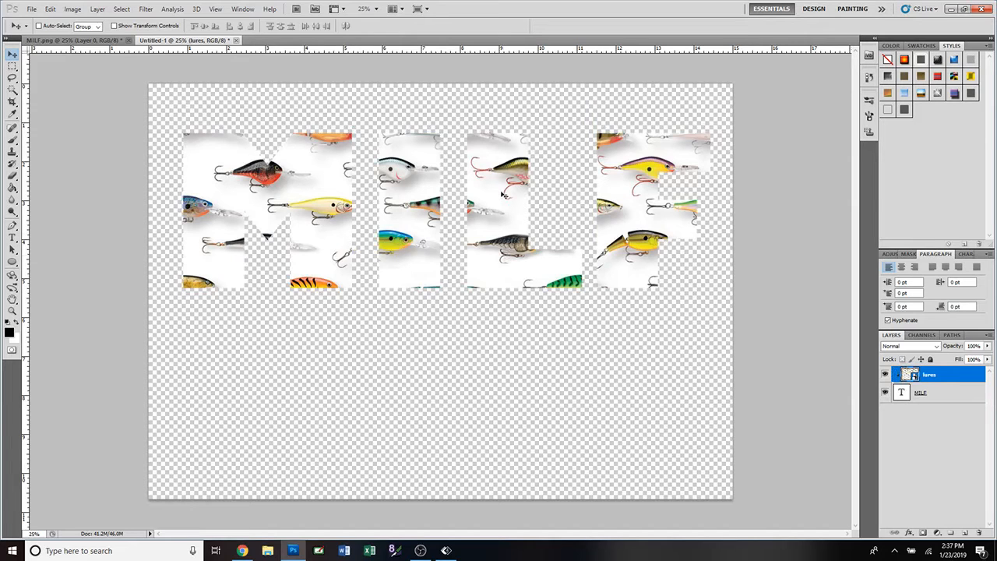
drag(510, 187, 501, 208)
drag(506, 267, 528, 271)
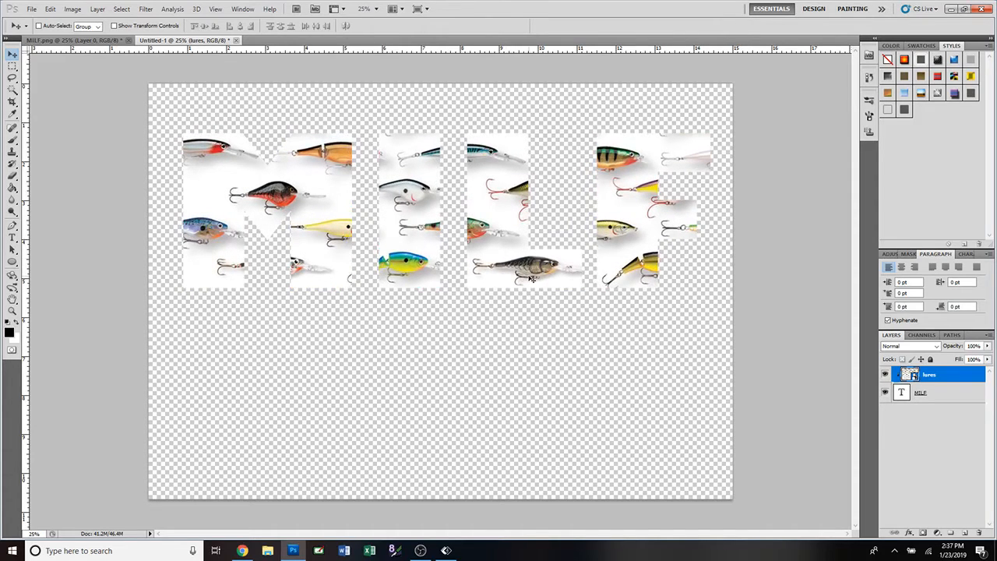
drag(531, 278, 507, 262)
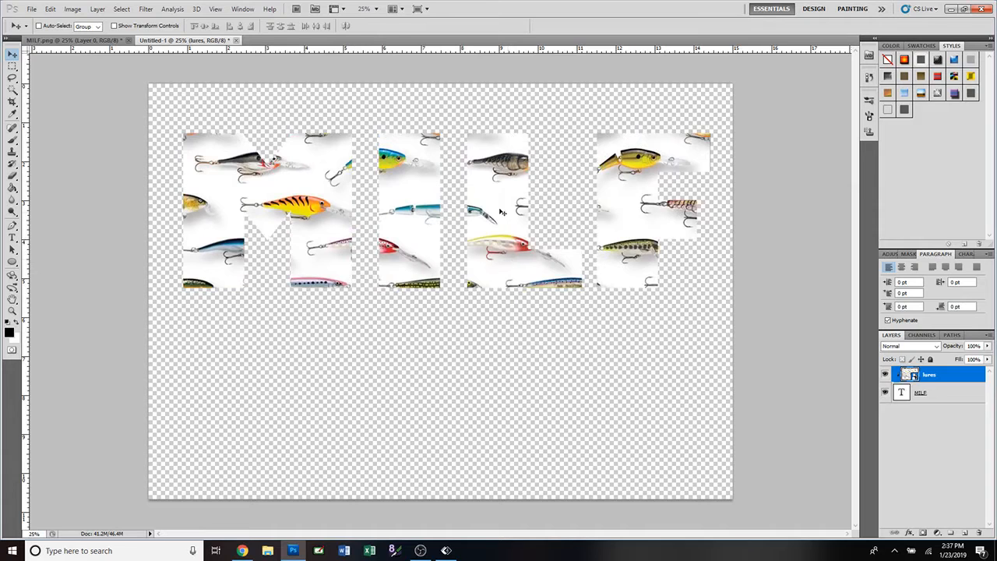
Scale the lures image proportionally to about 97.7% and reposition it so whole lures fall inside the letters.
key(ctrl+t)
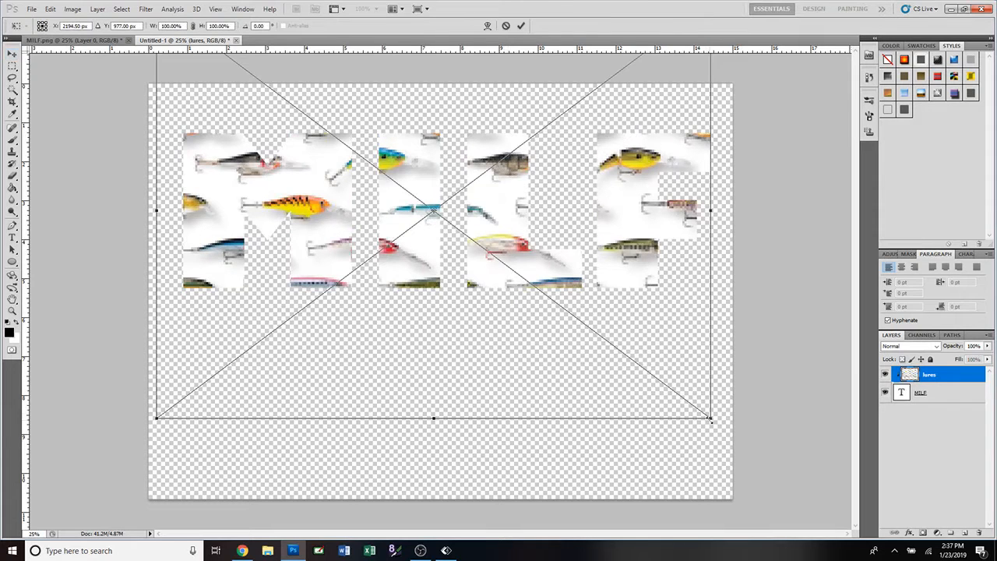
drag(710, 419, 675, 427)
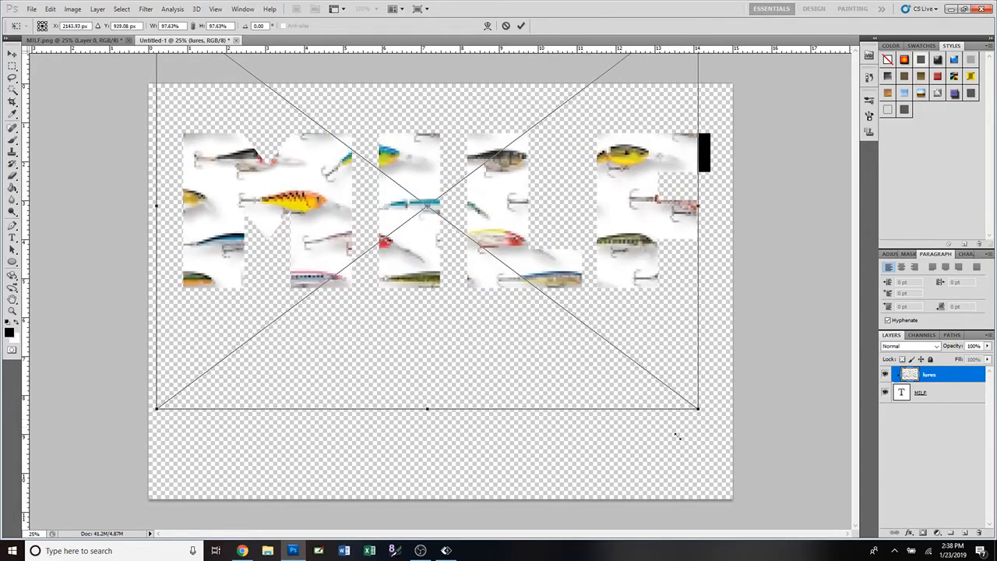
drag(611, 362, 631, 375)
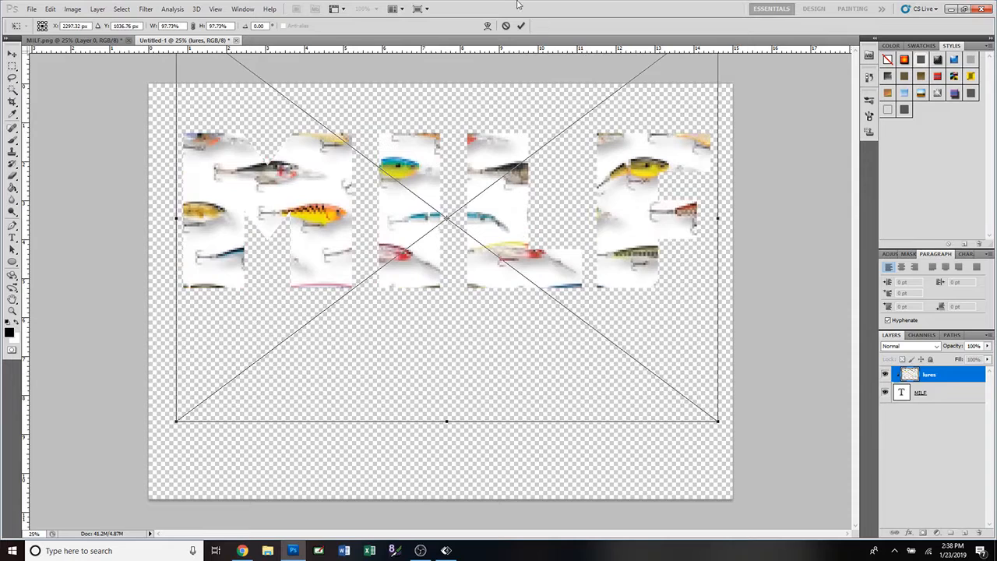
click(521, 26)
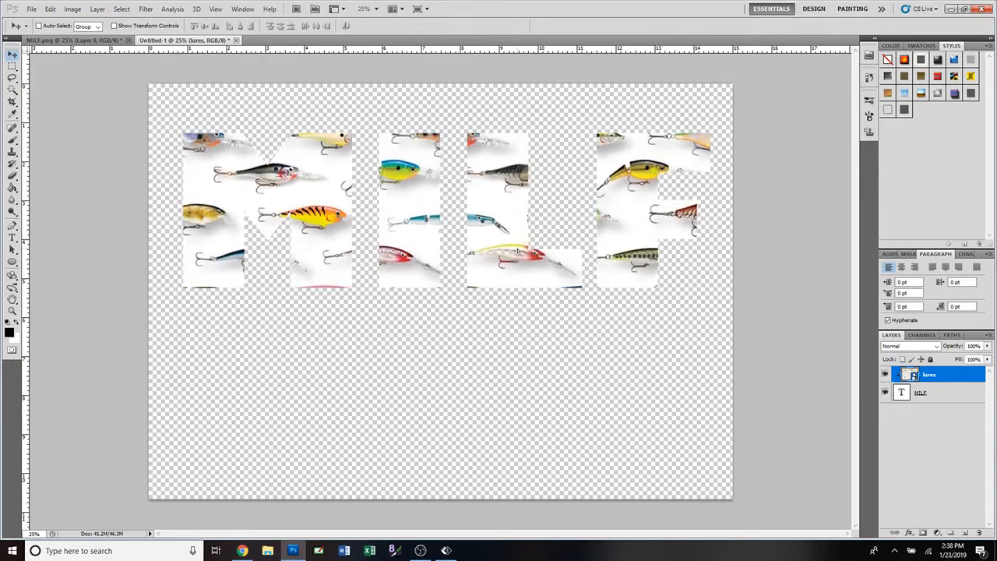
drag(517, 251, 518, 263)
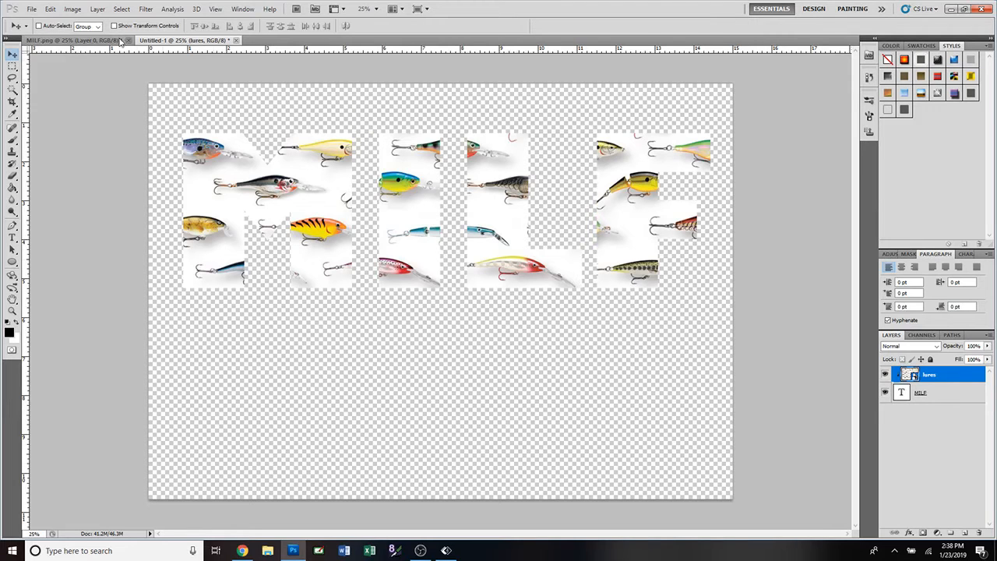
Compare with the MILF.png reference design and nudge the lures image slightly to the right within the letters.
click(99, 42)
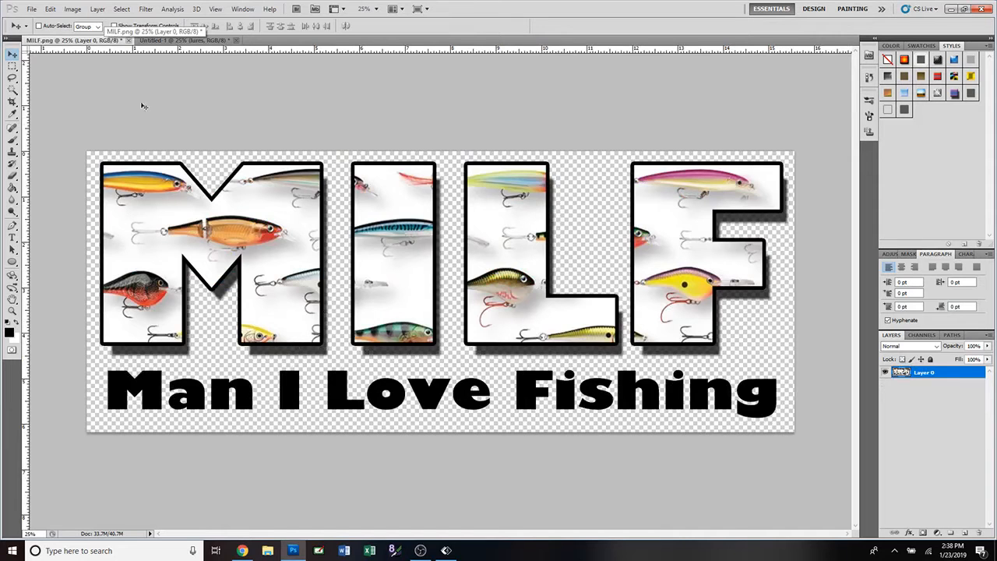
click(194, 40)
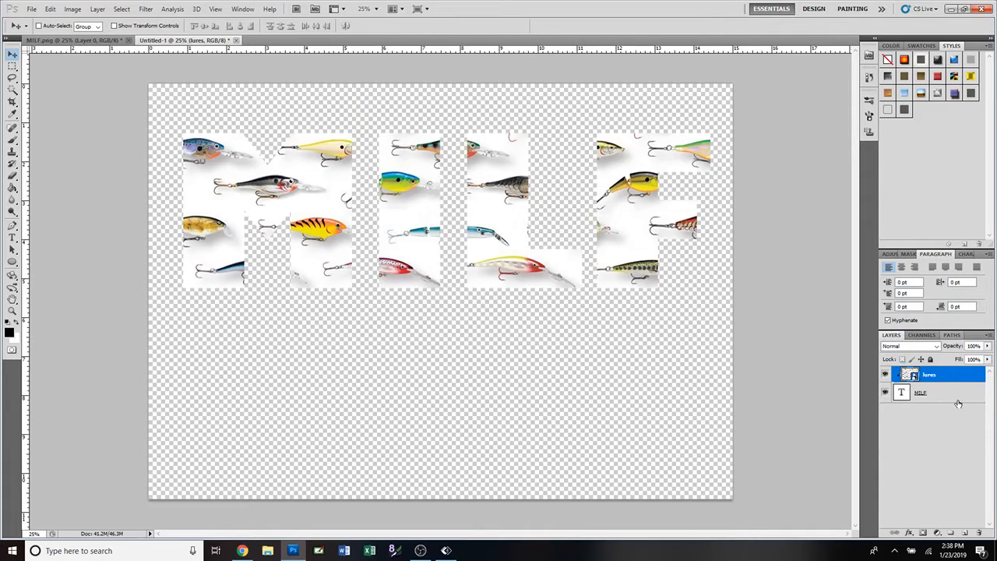
mouse_move(645, 276)
mouse_down()
mouse_move(654, 257)
mouse_move(648, 269)
mouse_move(658, 274)
mouse_up()
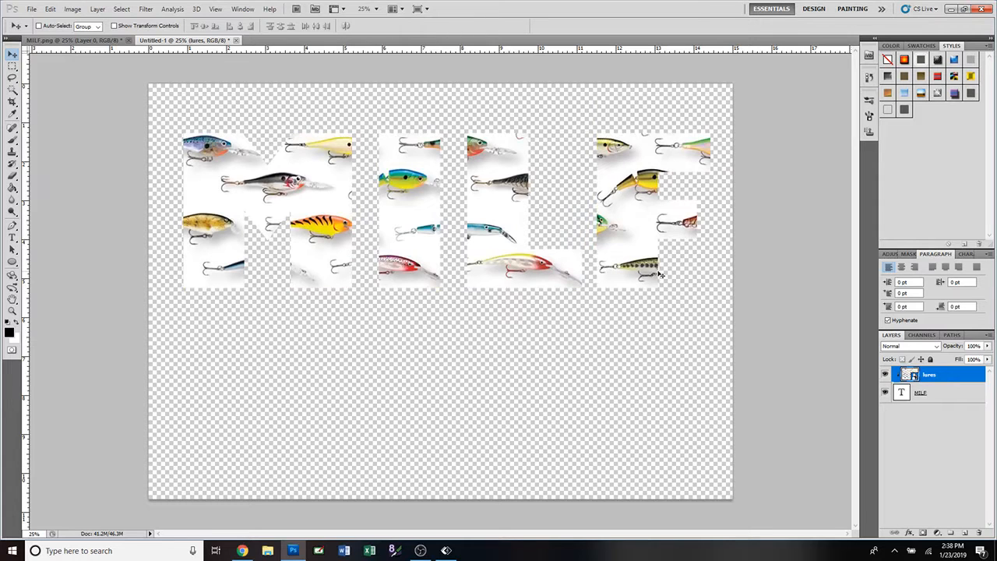
Link the lures and MILF layers and move them together slightly up and to the left on the canvas.
shift+click(943, 397)
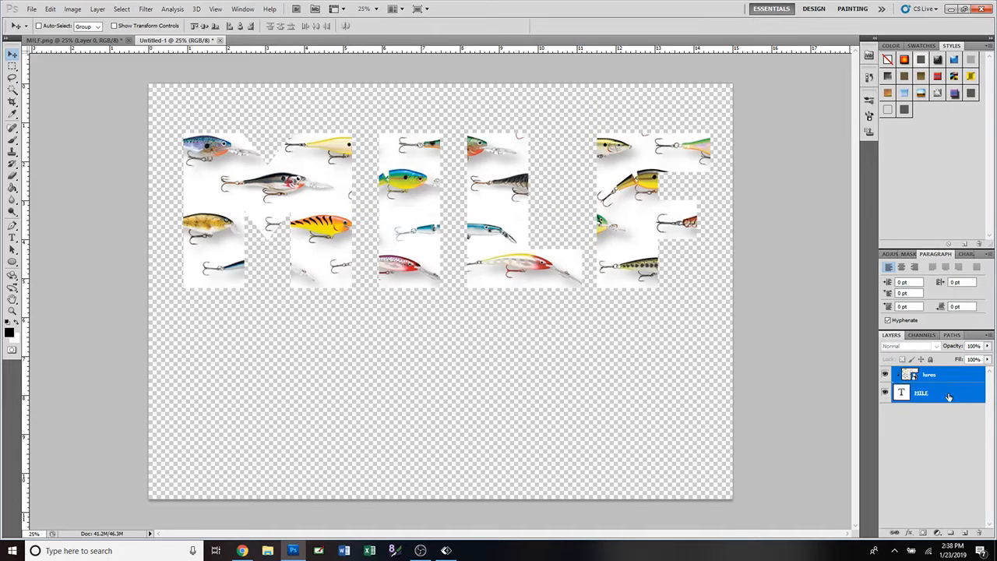
right_click(948, 397)
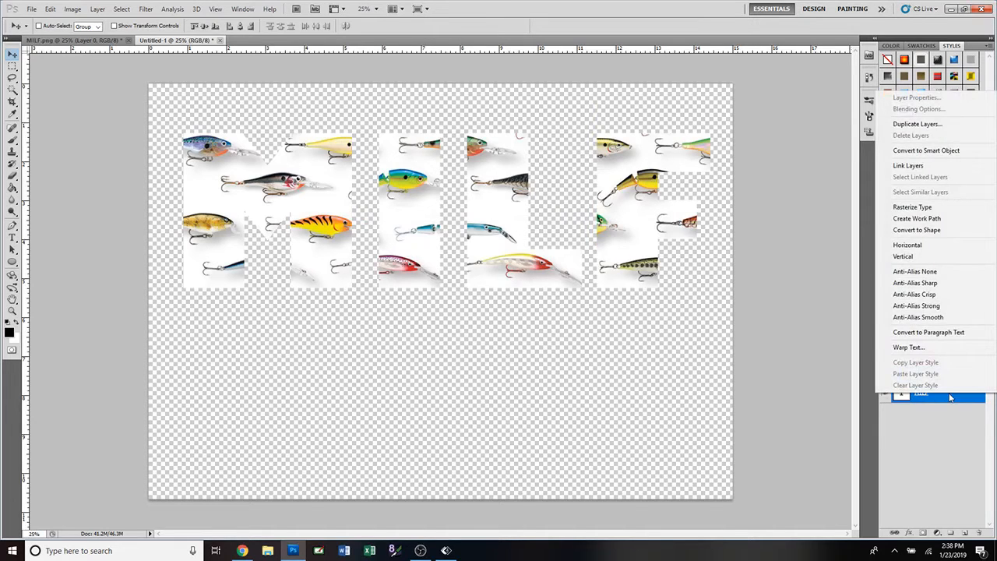
click(919, 166)
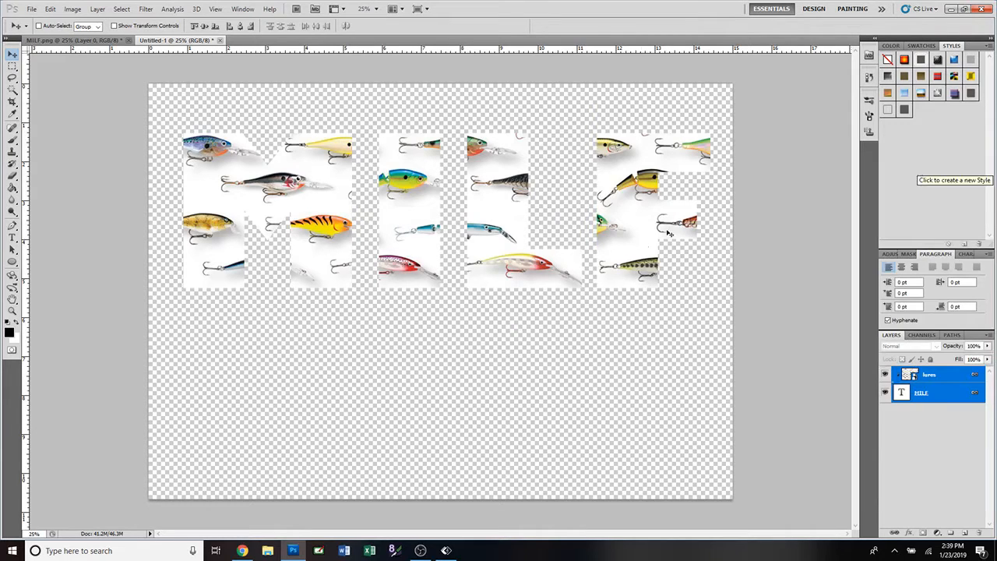
mouse_move(640, 231)
mouse_down()
mouse_move(629, 303)
mouse_move(591, 300)
mouse_move(626, 235)
mouse_move(615, 237)
mouse_move(630, 239)
mouse_up()
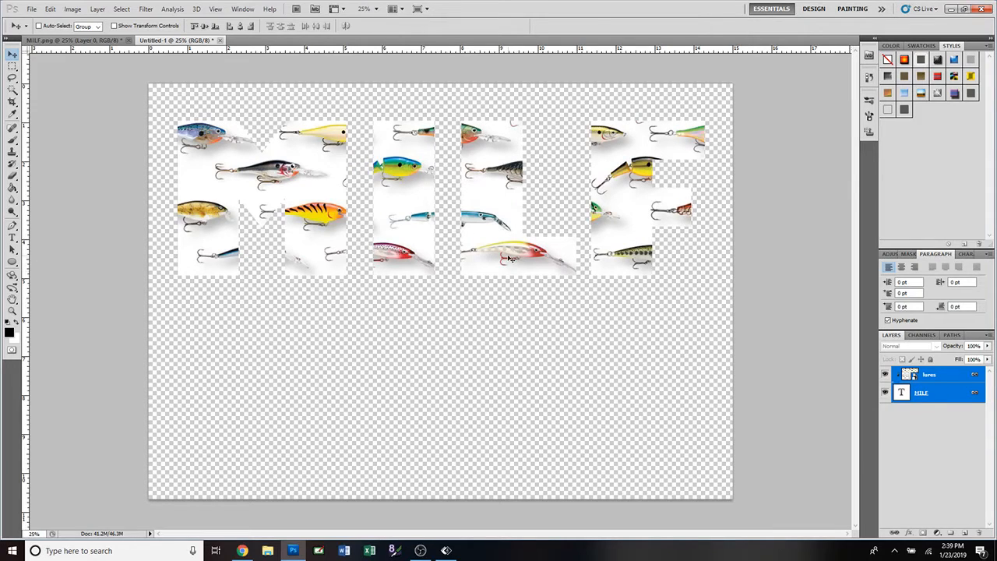
Preview the Stroke and Drop Shadow layer styles on the MILF text, leaving only the black Stroke enabled.
double_click(969, 400)
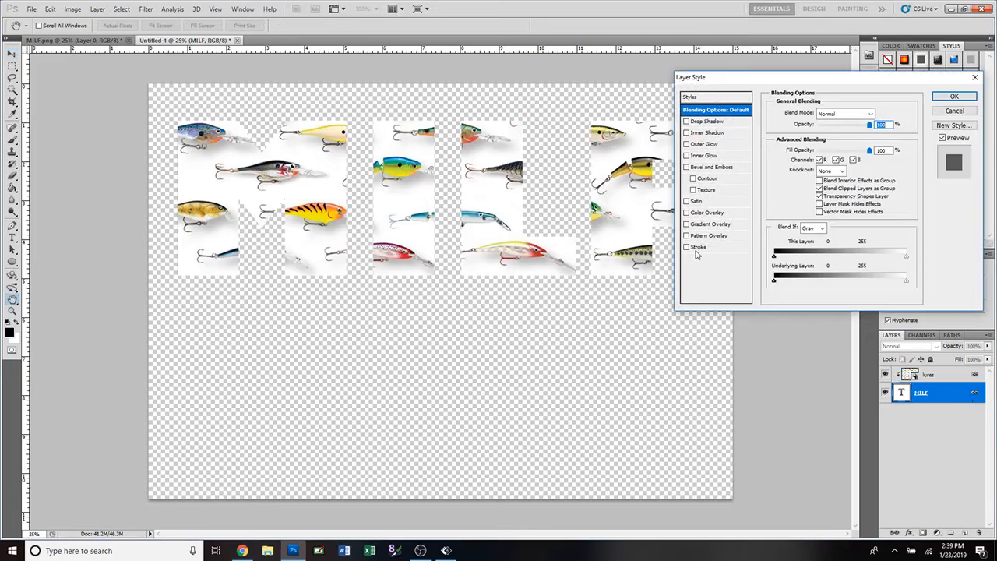
click(686, 248)
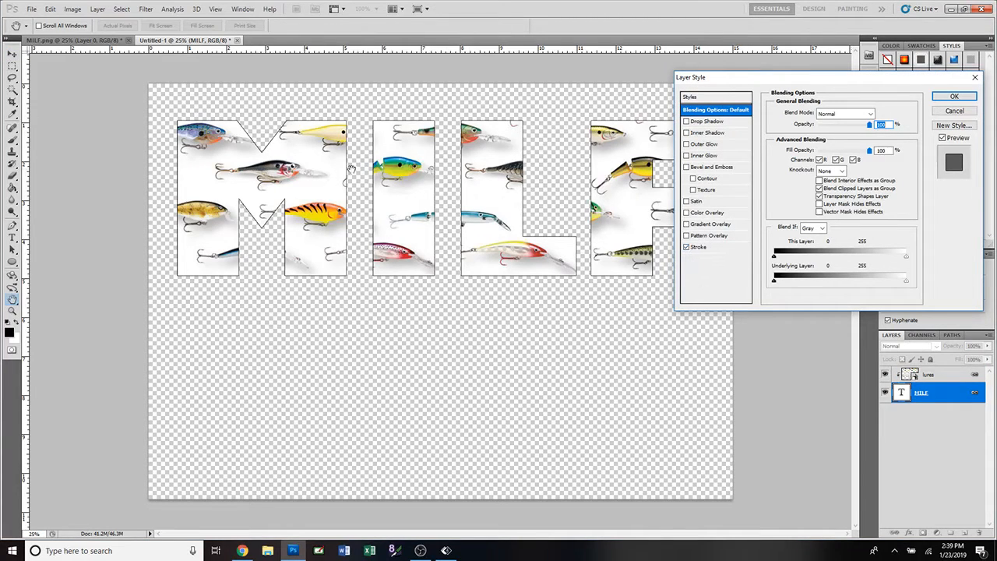
click(686, 247)
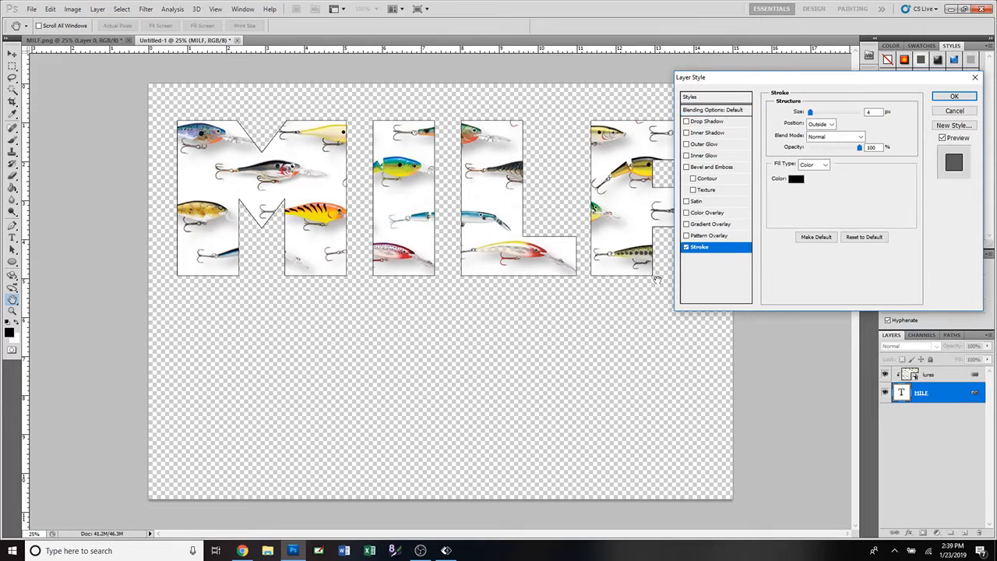
click(685, 247)
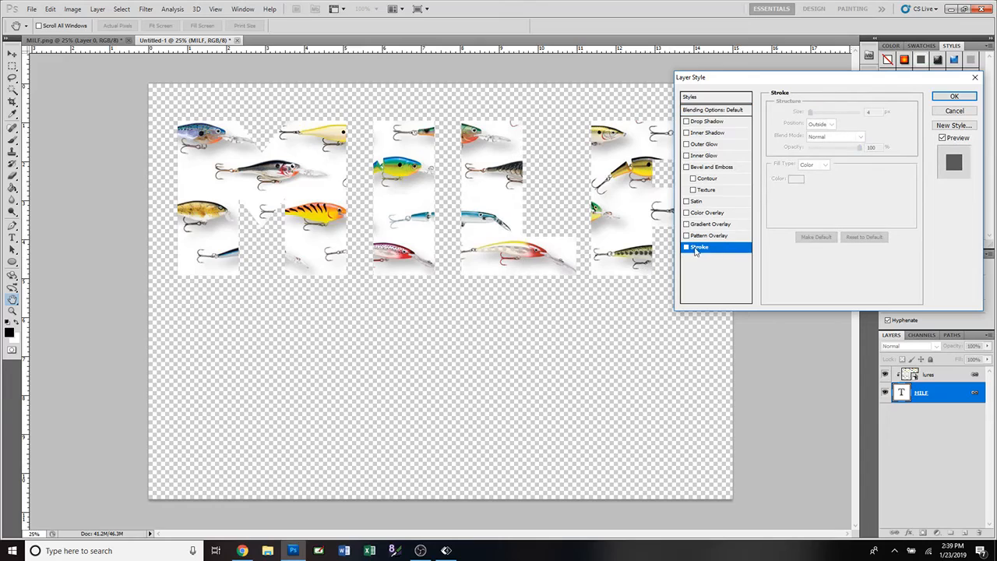
click(686, 122)
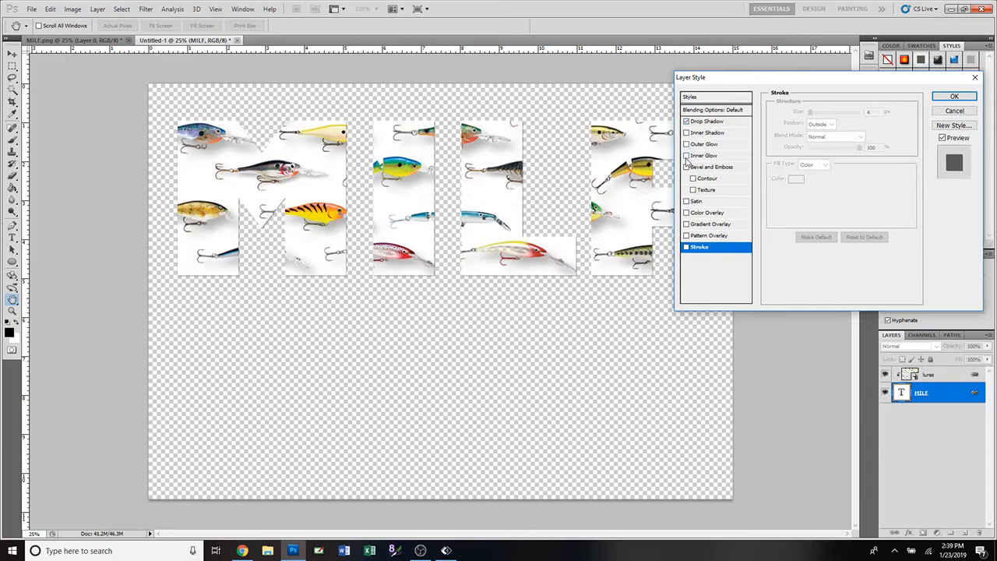
click(686, 121)
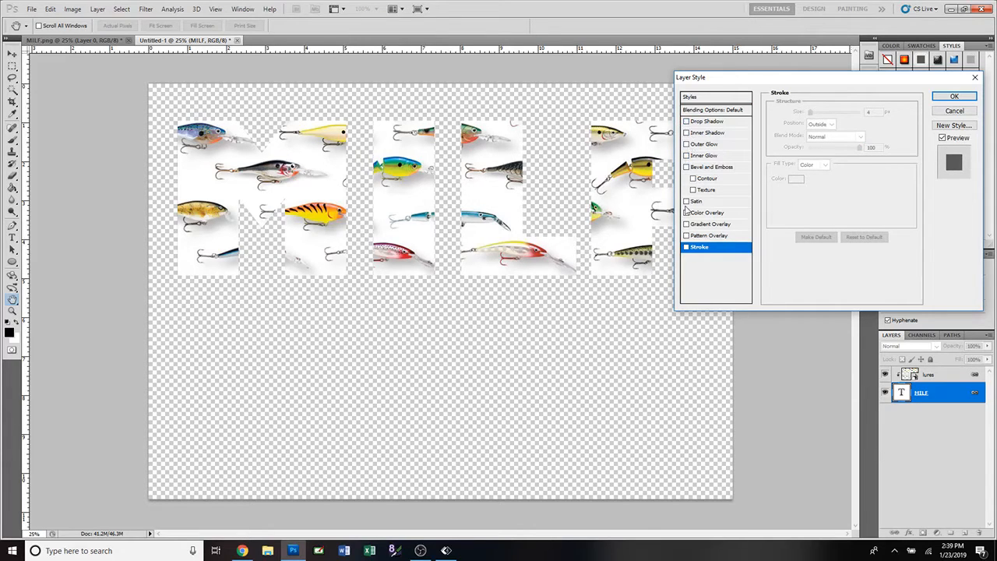
click(685, 247)
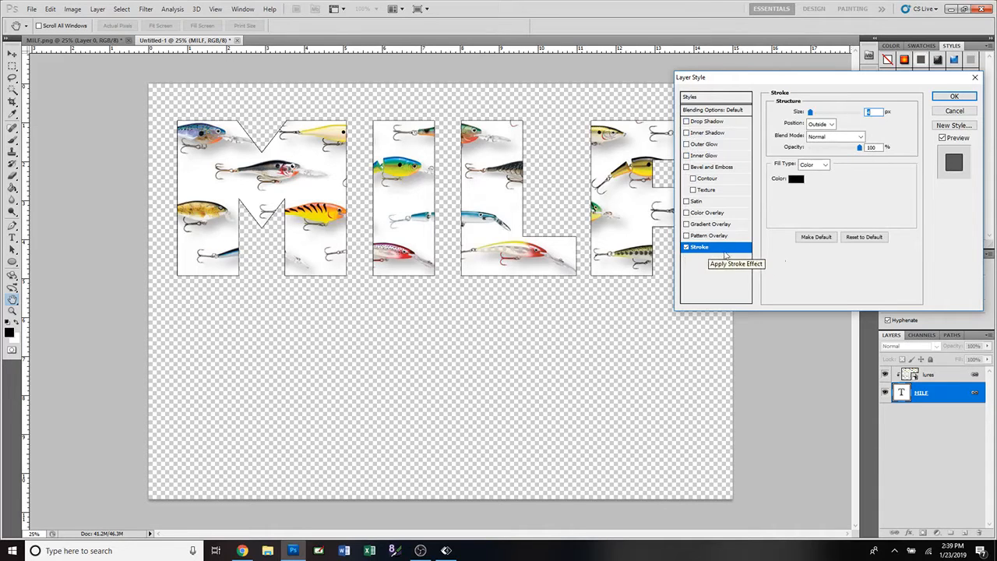
Try a Pattern Overlay on the MILF text and switch it off again, returning to the Stroke settings.
click(725, 236)
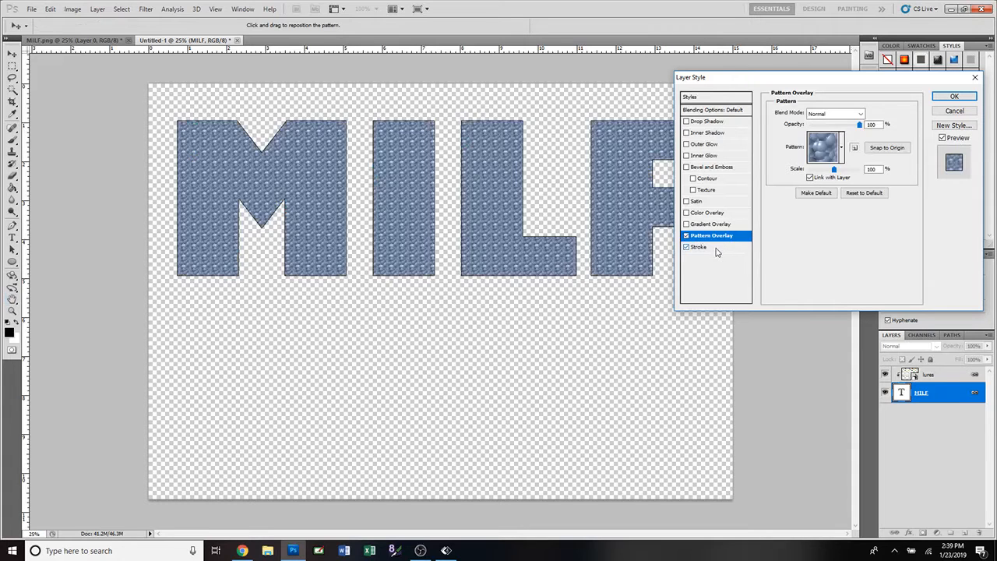
click(716, 248)
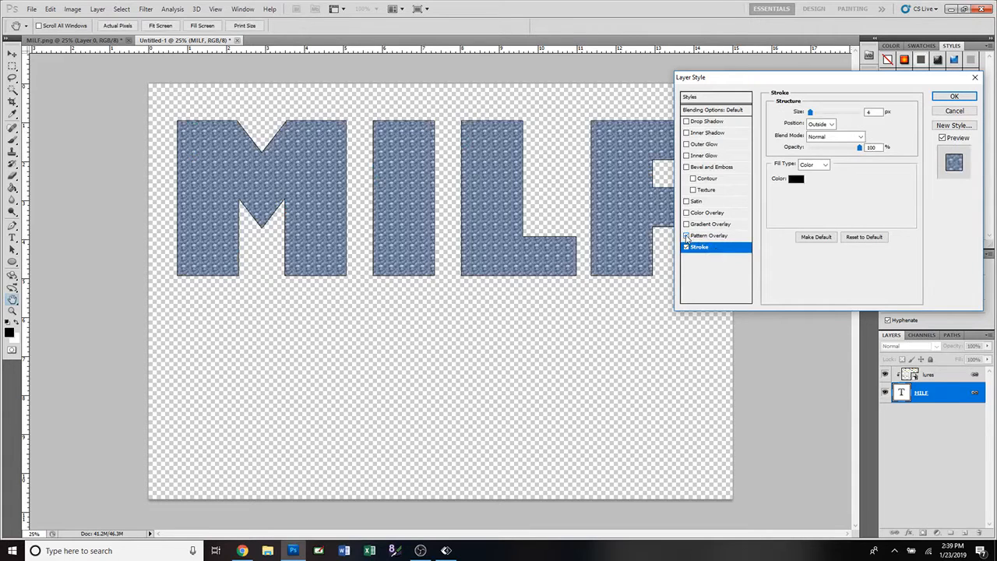
click(686, 235)
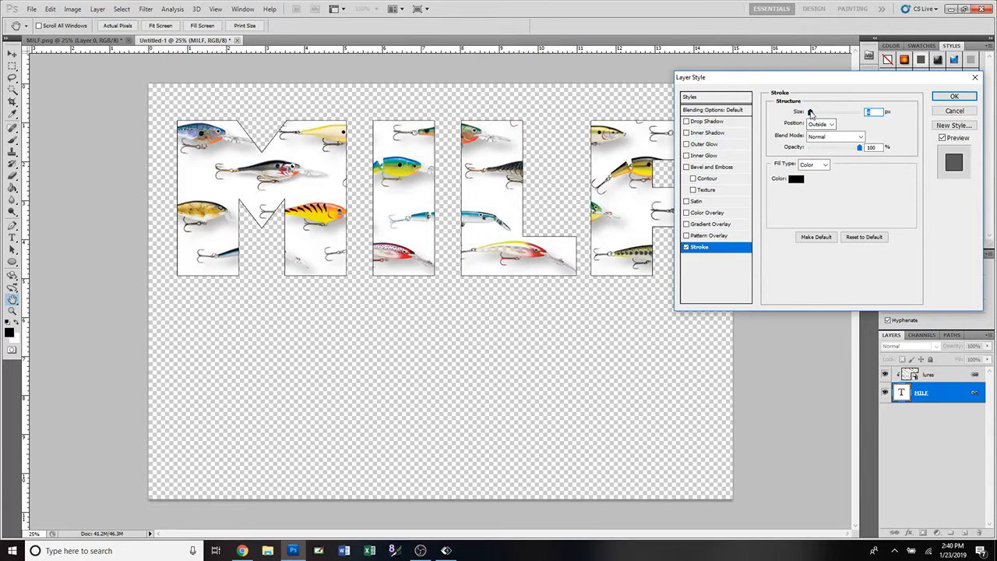
Set the outside black stroke's size to 35 px and enable the Drop Shadow effect on the MILF text.
mouse_move(810, 113)
mouse_down()
mouse_move(864, 117)
mouse_move(818, 118)
mouse_up()
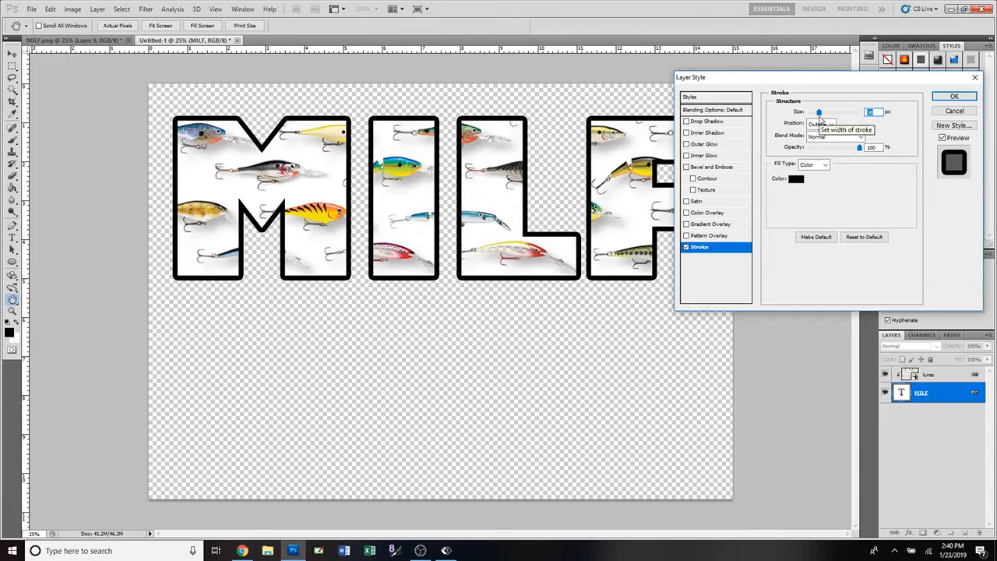
text(35)
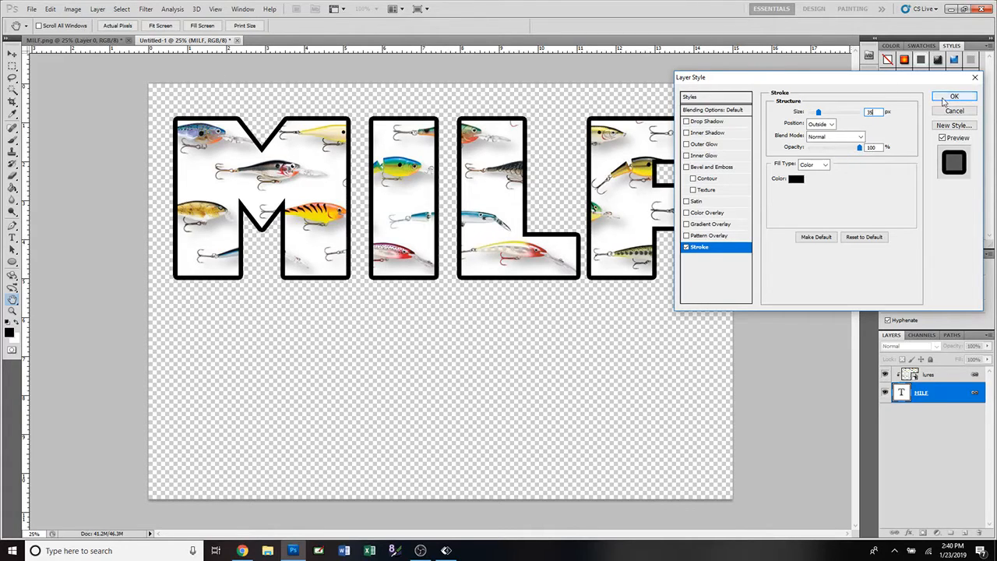
click(686, 123)
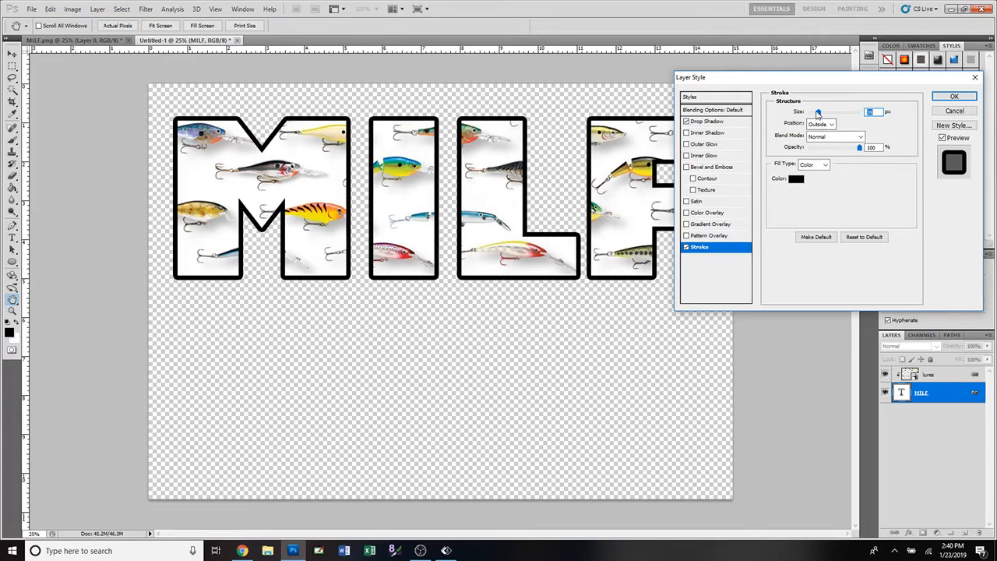
mouse_move(817, 112)
mouse_down()
mouse_move(829, 113)
mouse_move(820, 115)
mouse_up()
Set the drop shadow to 85% opacity, 95 px distance, 36% spread and 35 px size.
click(727, 122)
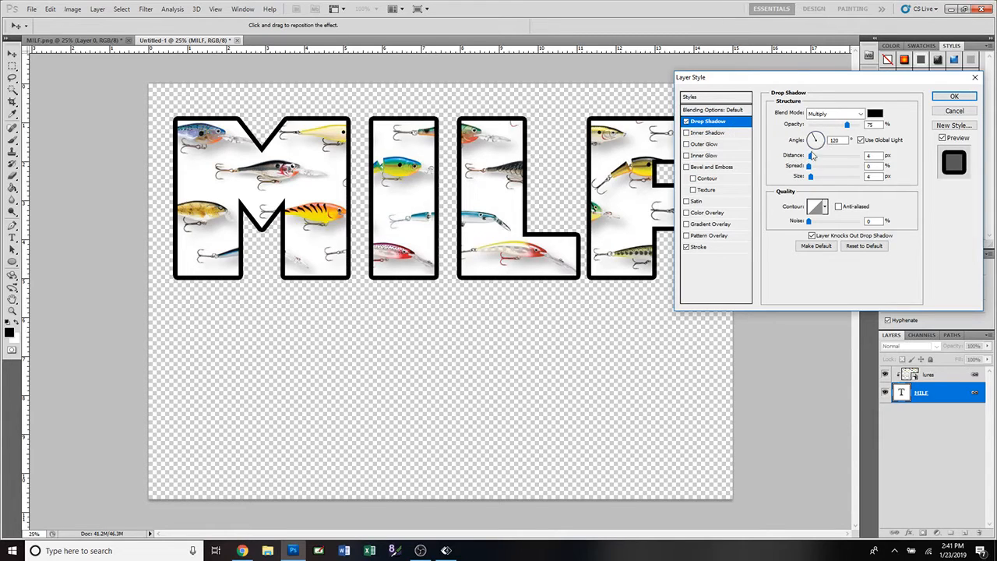
drag(813, 160, 852, 165)
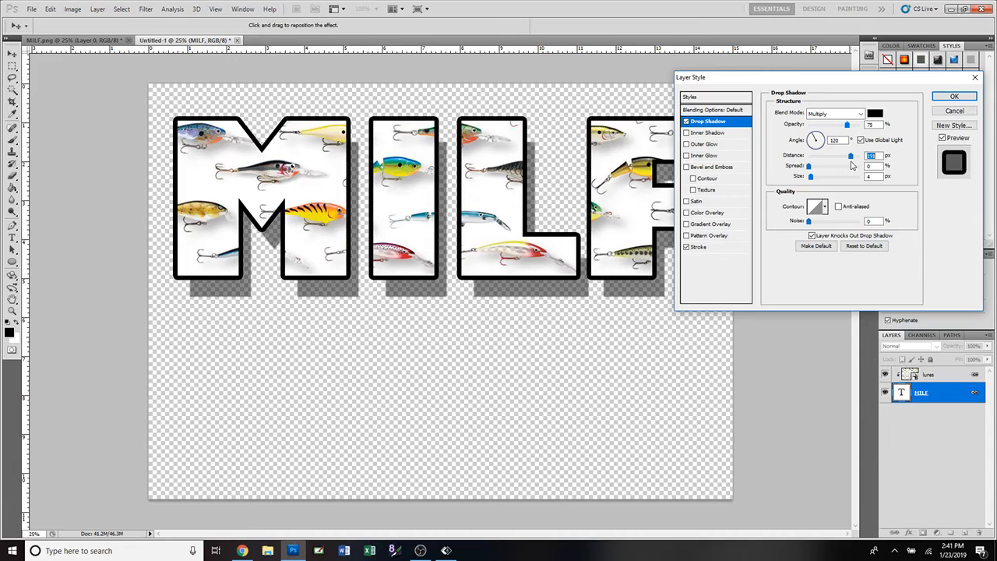
drag(847, 126, 828, 175)
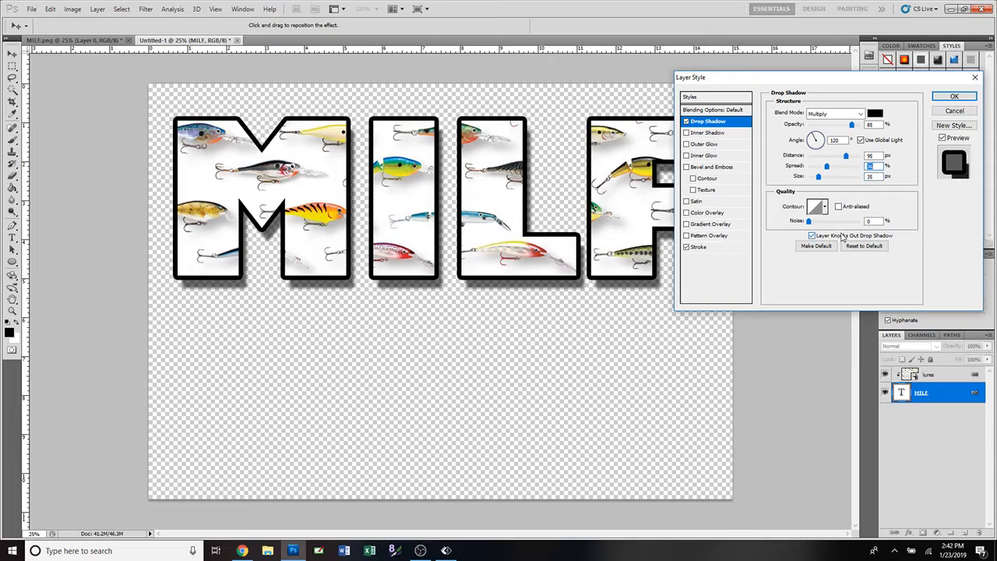
Try teal and orange as the drop shadow color and return it to black.
click(874, 115)
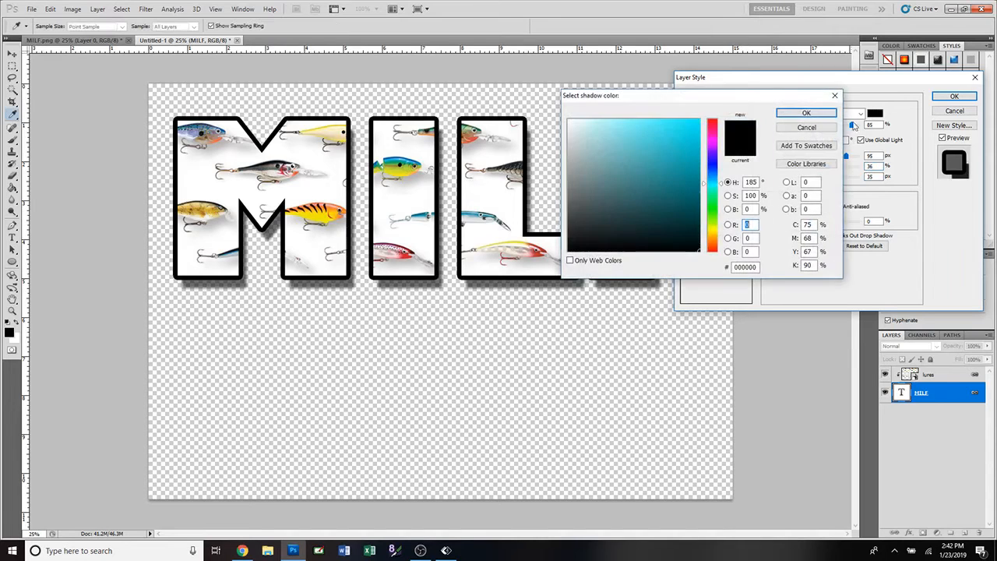
click(672, 171)
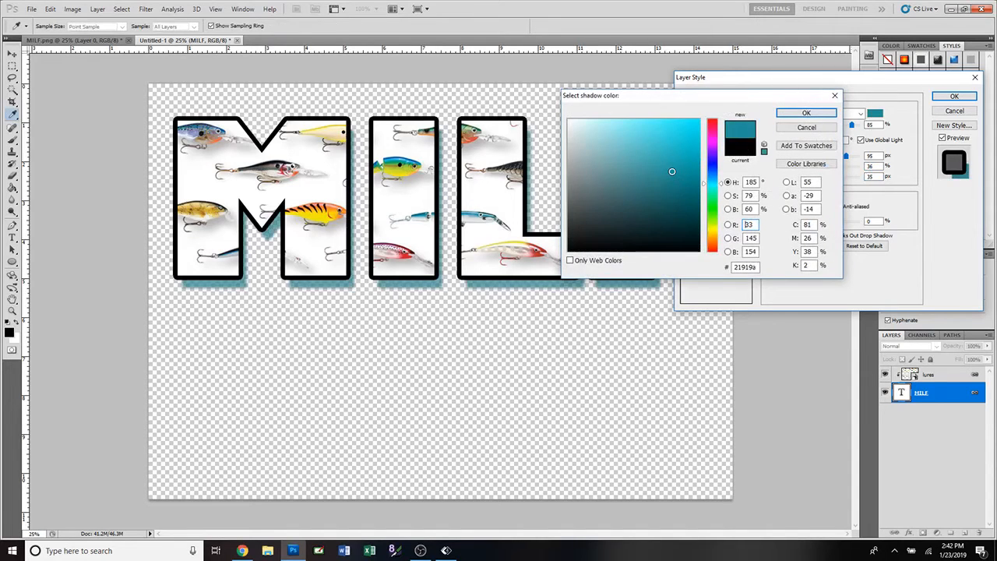
mouse_move(671, 171)
mouse_down()
mouse_move(651, 209)
mouse_move(568, 251)
mouse_up()
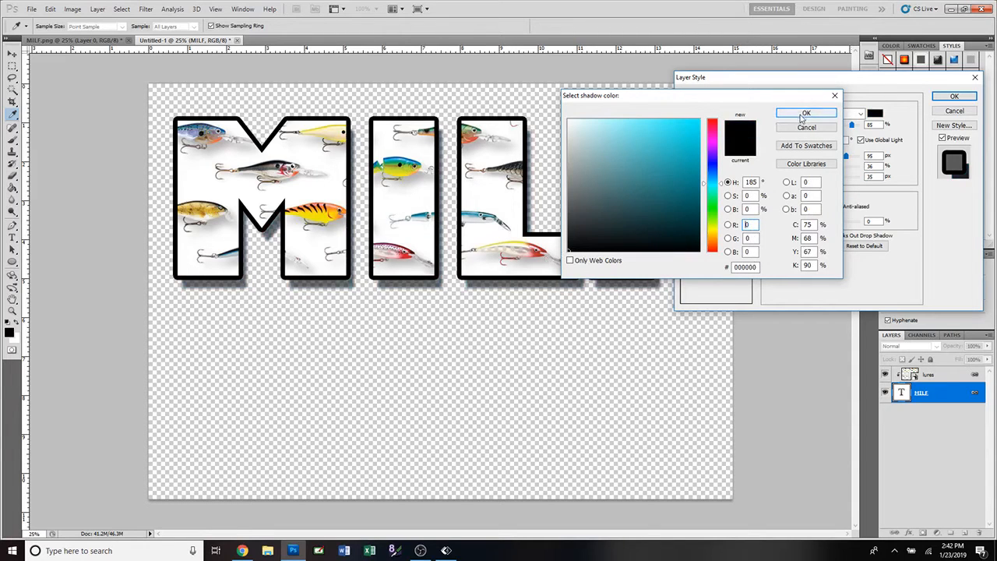
drag(711, 197, 711, 243)
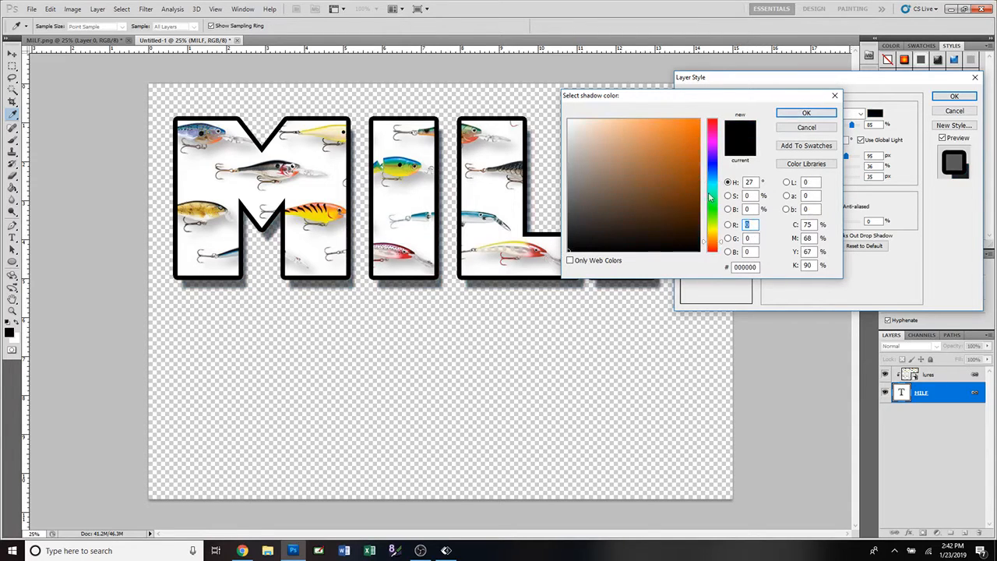
click(696, 141)
click(567, 251)
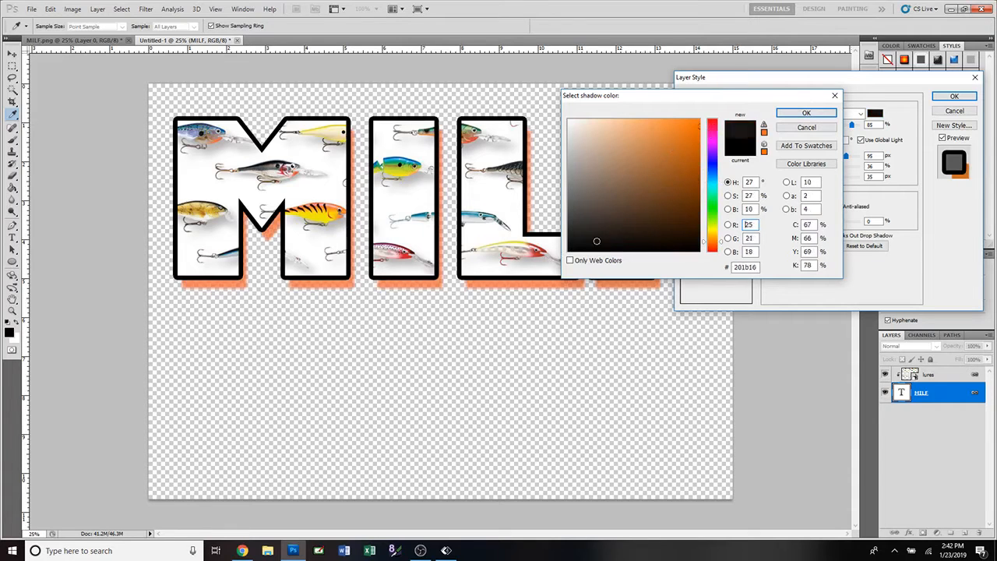
click(802, 114)
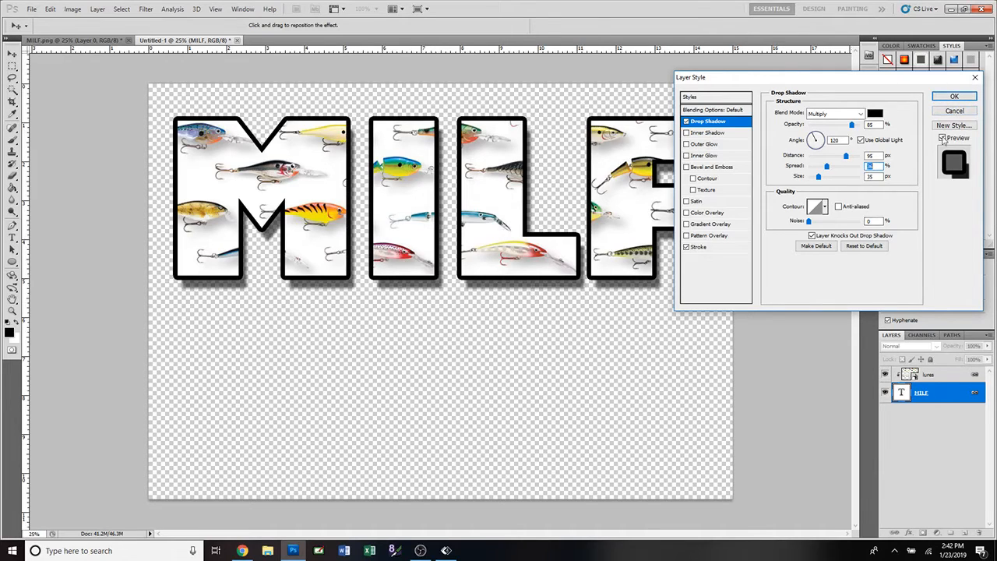
Compare the MILF text with and without its layer styles by switching the preview off and on.
click(943, 138)
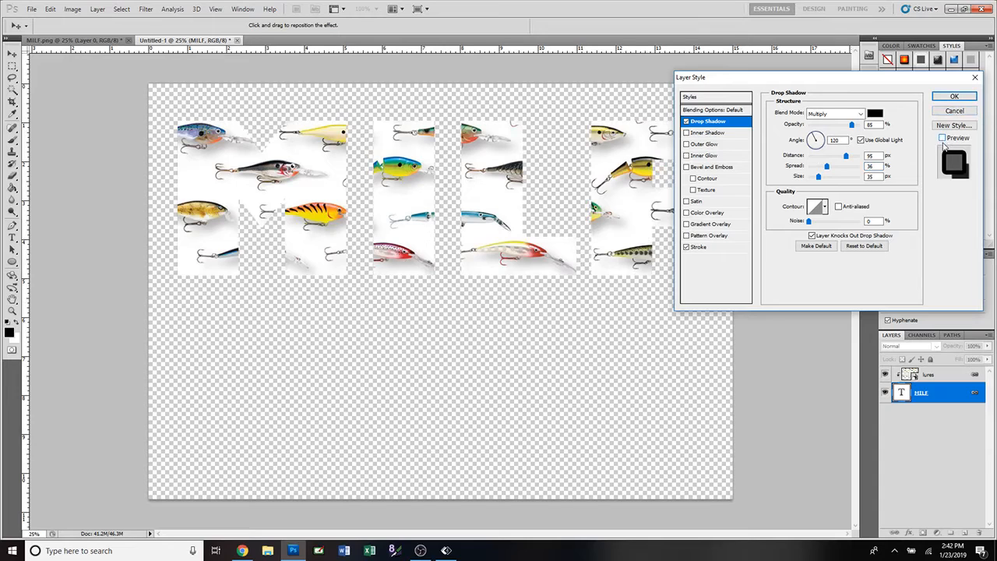
click(942, 138)
click(942, 138)
click(943, 139)
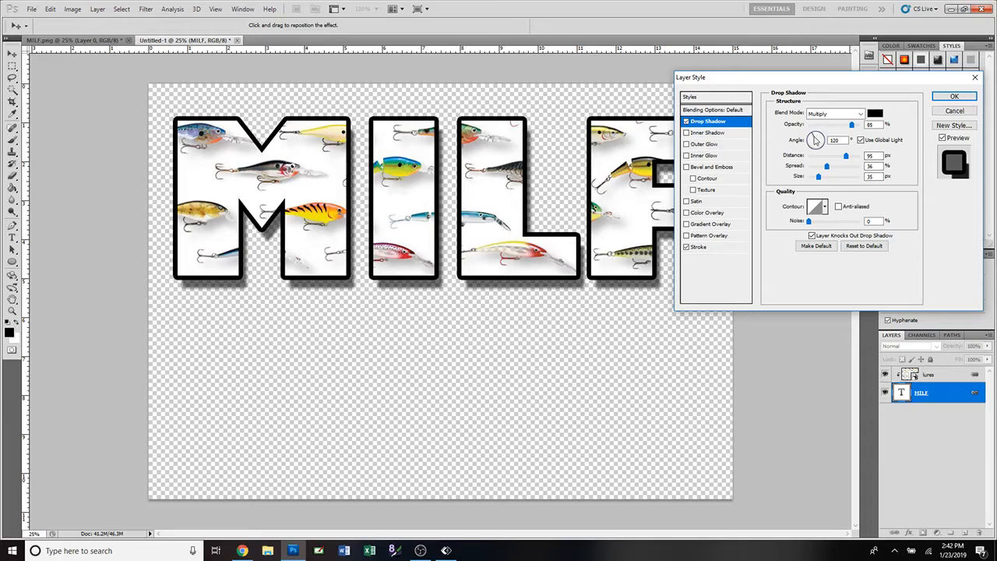
Set the drop shadow angle to 120° and apply the layer styles to the MILF text.
mouse_move(815, 139)
mouse_down()
mouse_move(825, 138)
mouse_move(823, 149)
mouse_move(813, 134)
mouse_up()
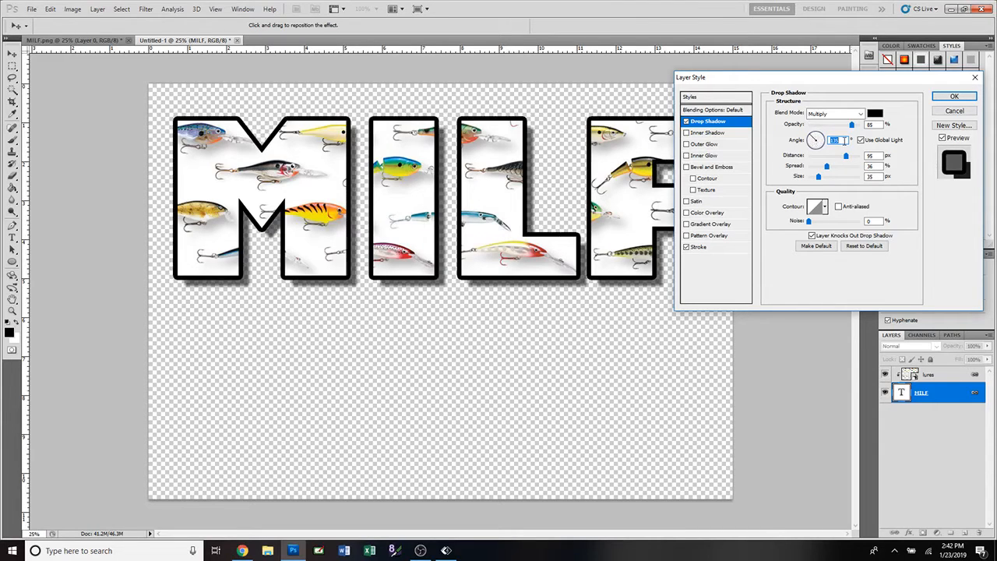
text(120)
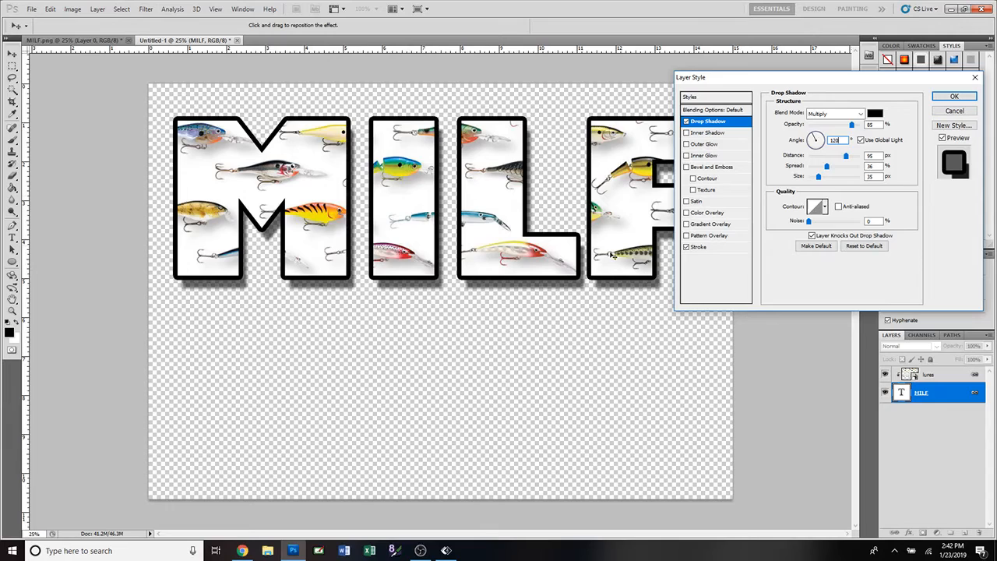
click(939, 100)
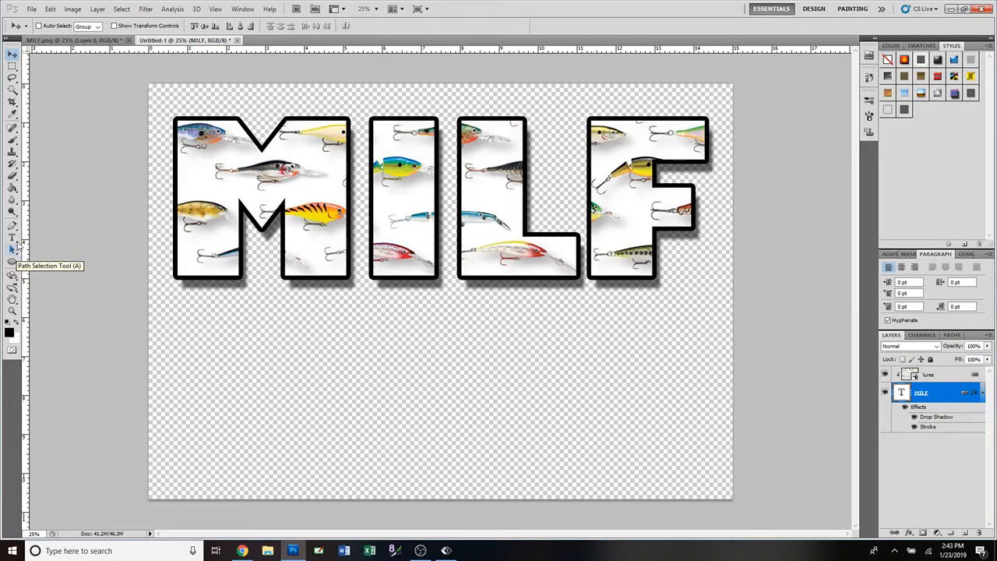
click(12, 237)
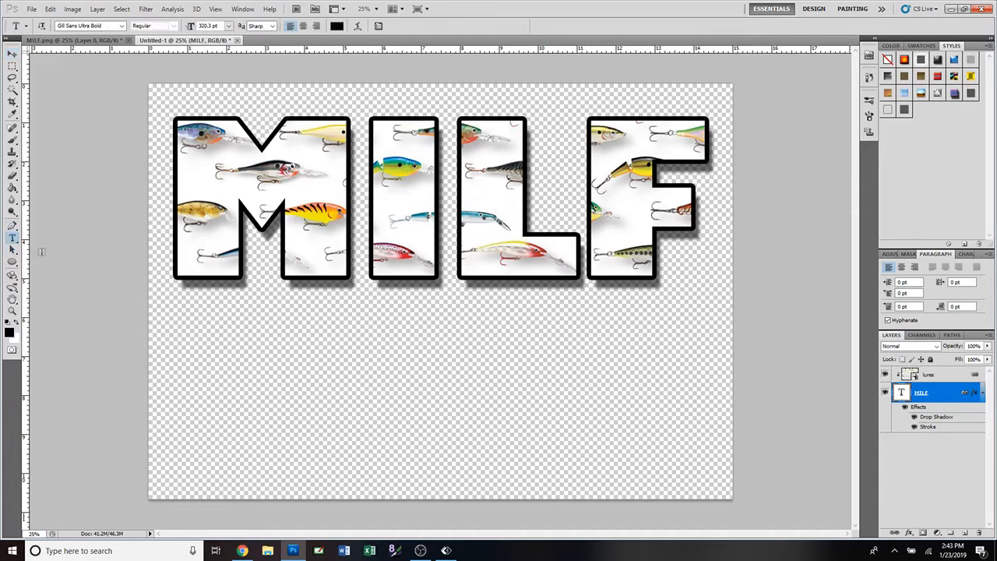
click(296, 392)
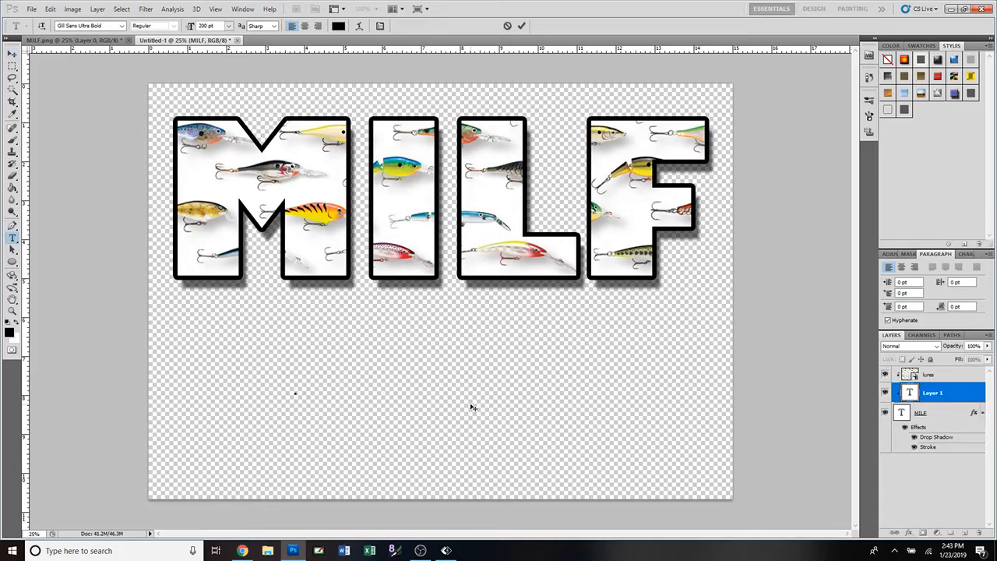
click(228, 26)
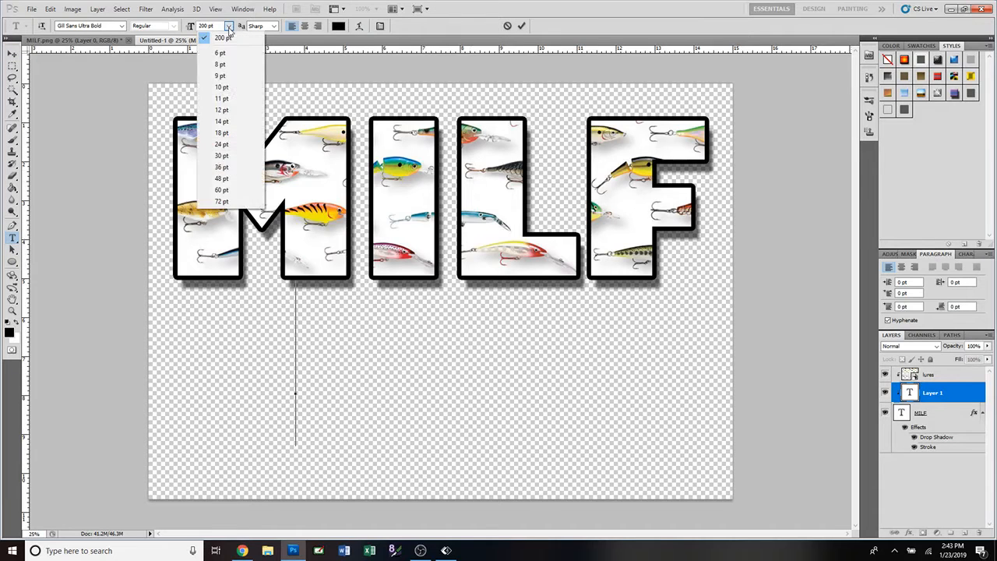
click(234, 203)
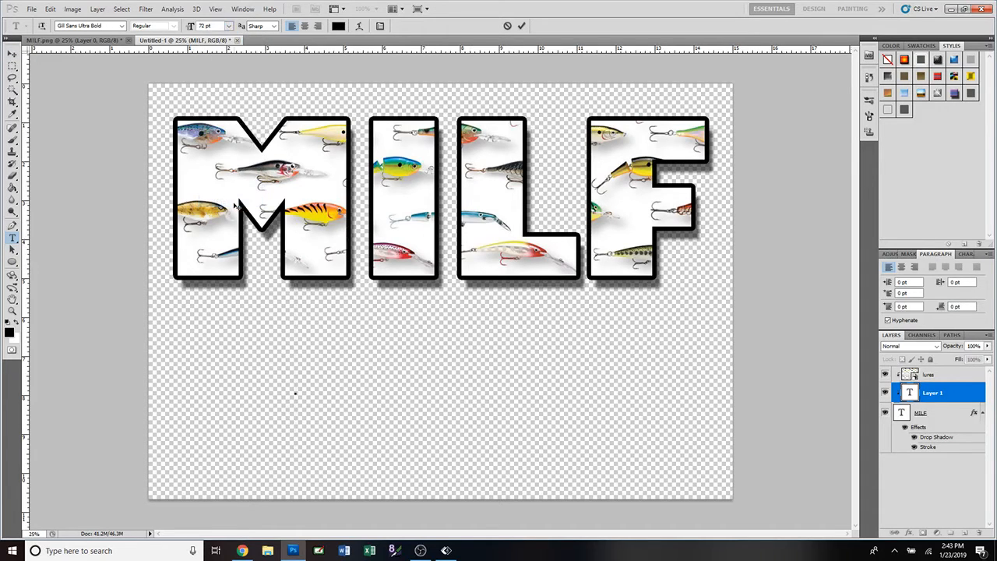
text(___)
click(507, 28)
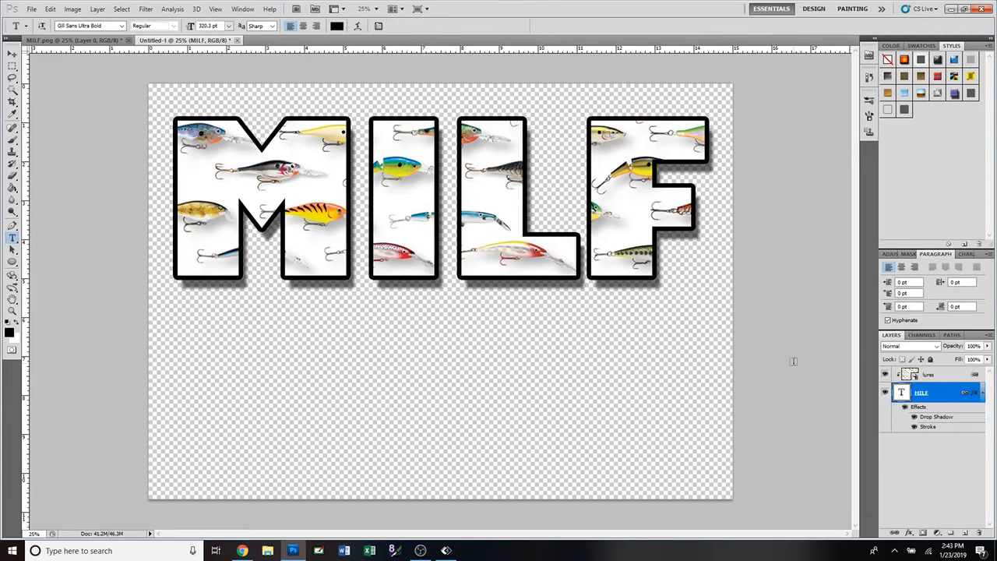
Add a 72 pt black text layer reading "Man I Love Fishing" above the lures layer, below the MILF letters on the canvas.
click(944, 376)
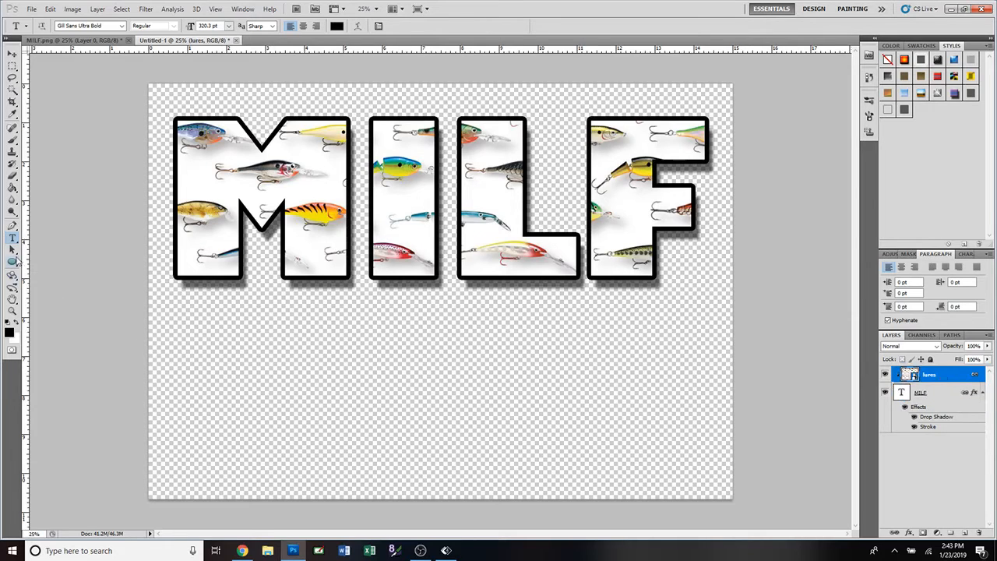
click(286, 377)
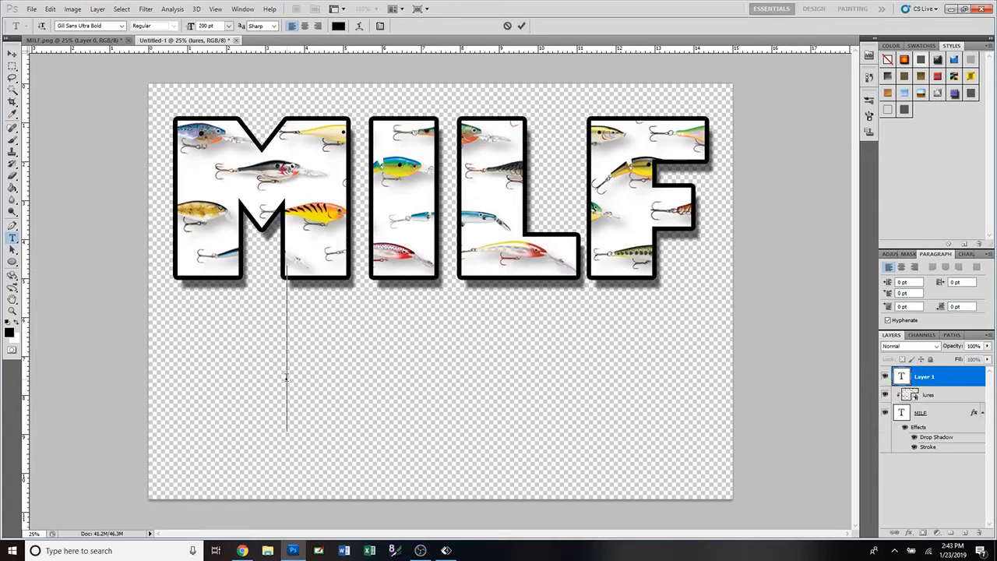
click(228, 25)
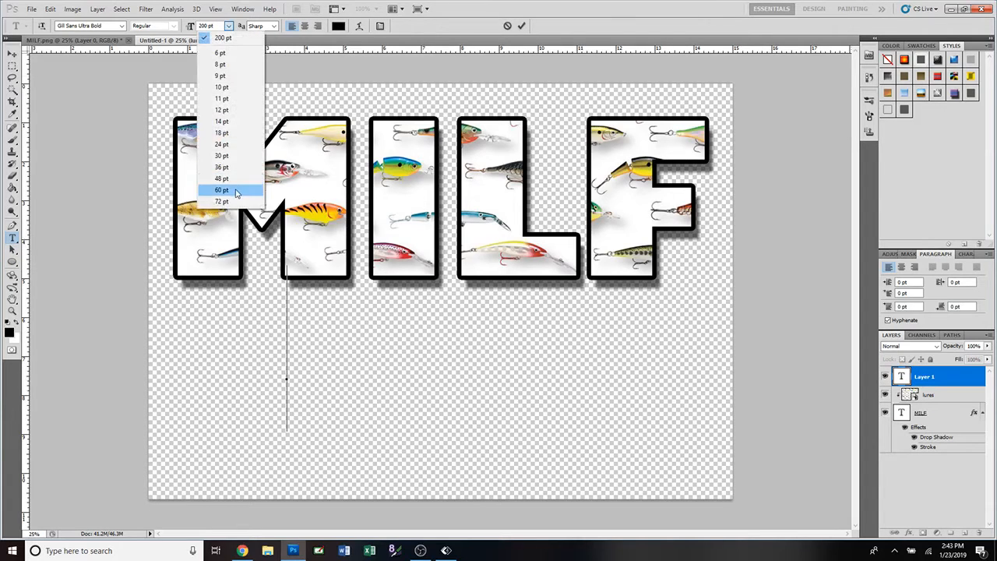
click(222, 201)
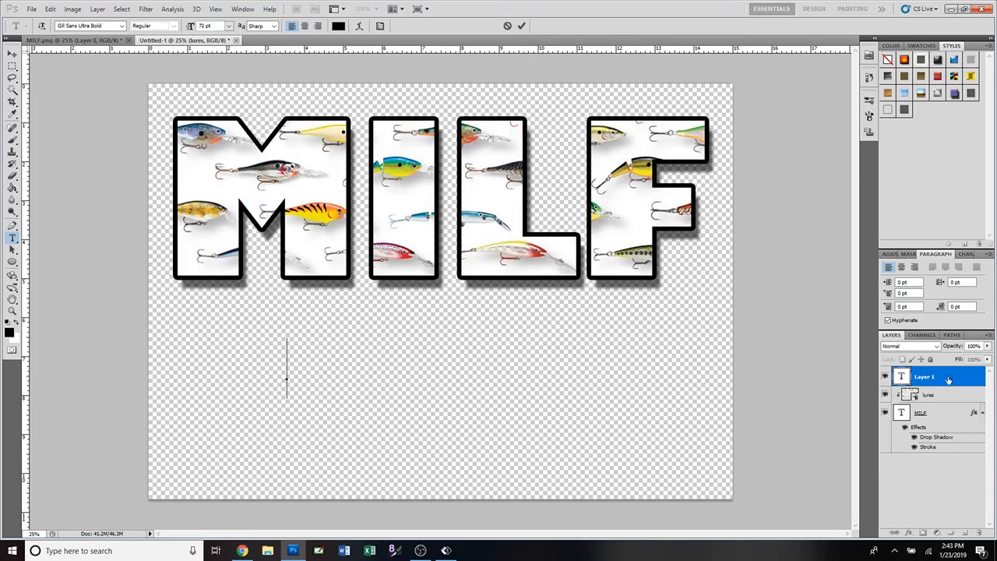
text(Ma)
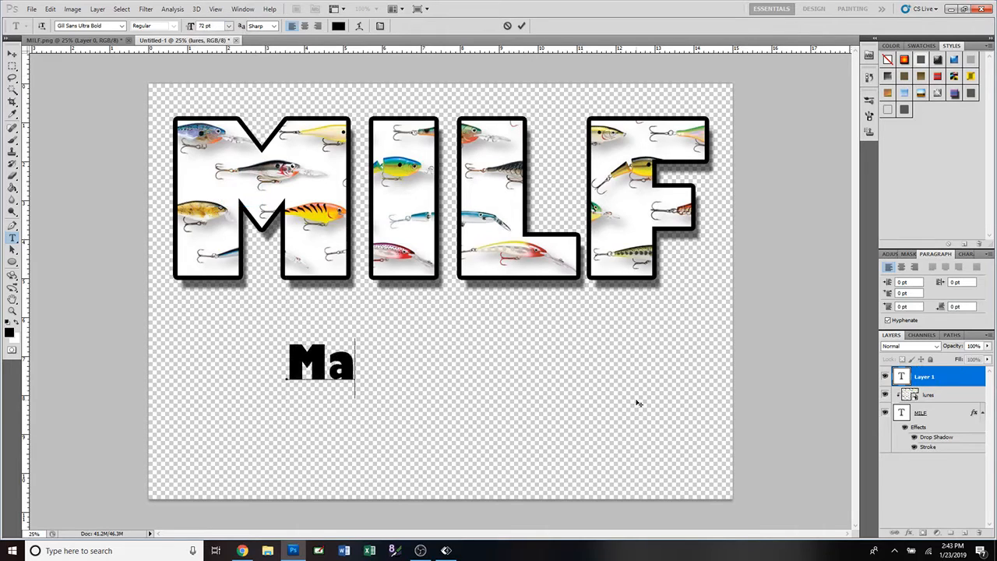
text(n I lo)
key(BackSpace)
key(BackSpace)
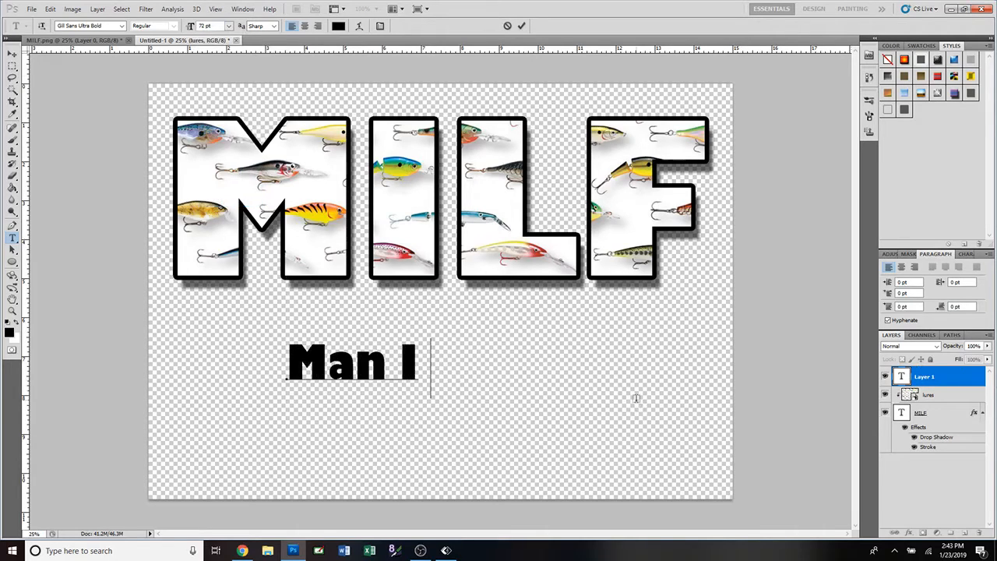
text(Love Fis)
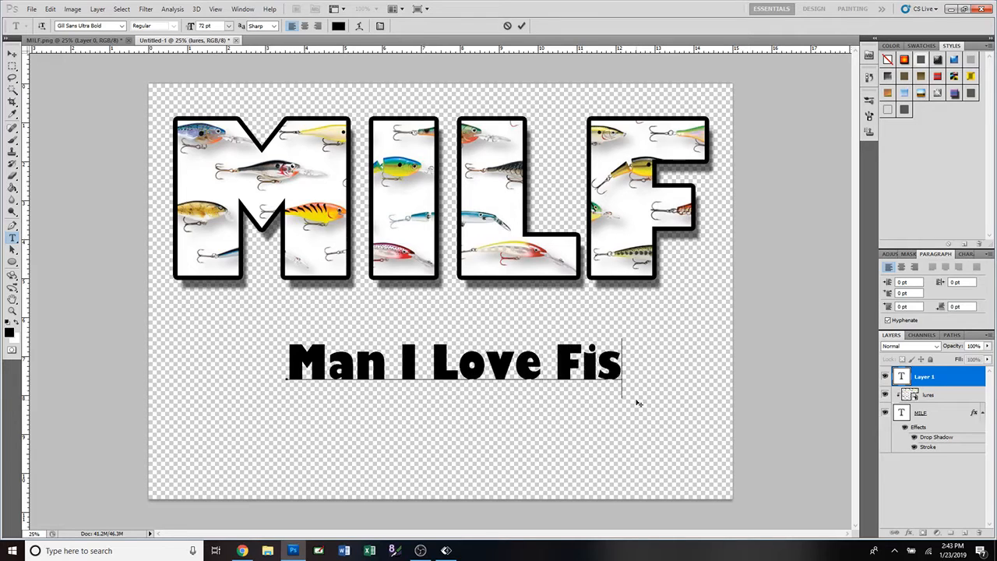
text(hing)
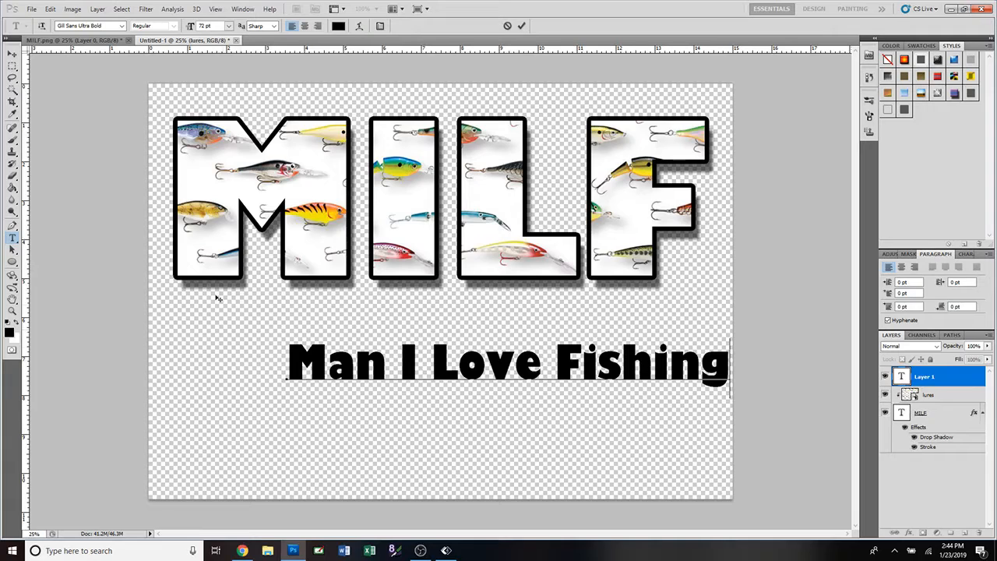
Move the "Man I Love Fishing" text directly under the MILF letters and scale it up to nearly their full width.
click(11, 52)
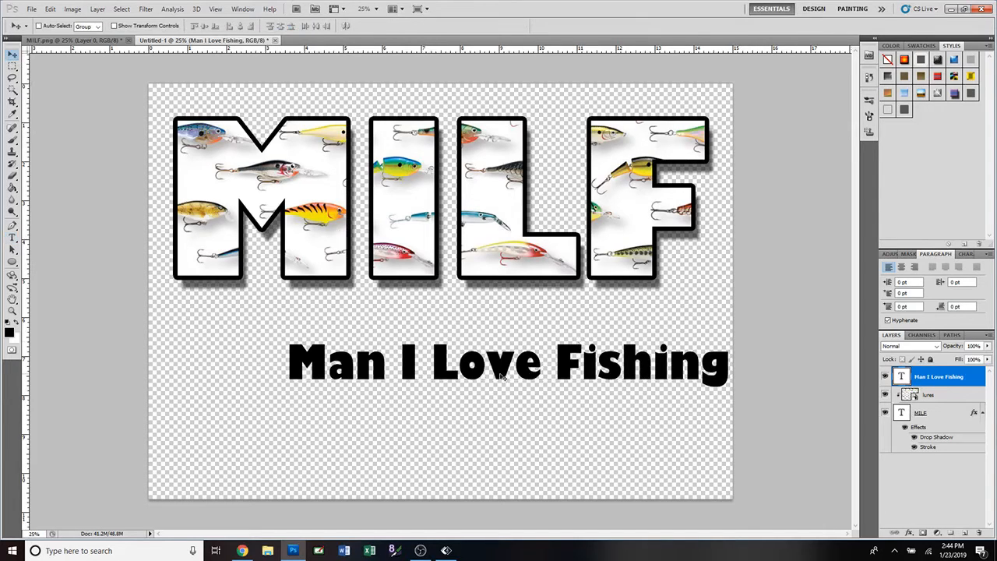
drag(503, 377, 391, 327)
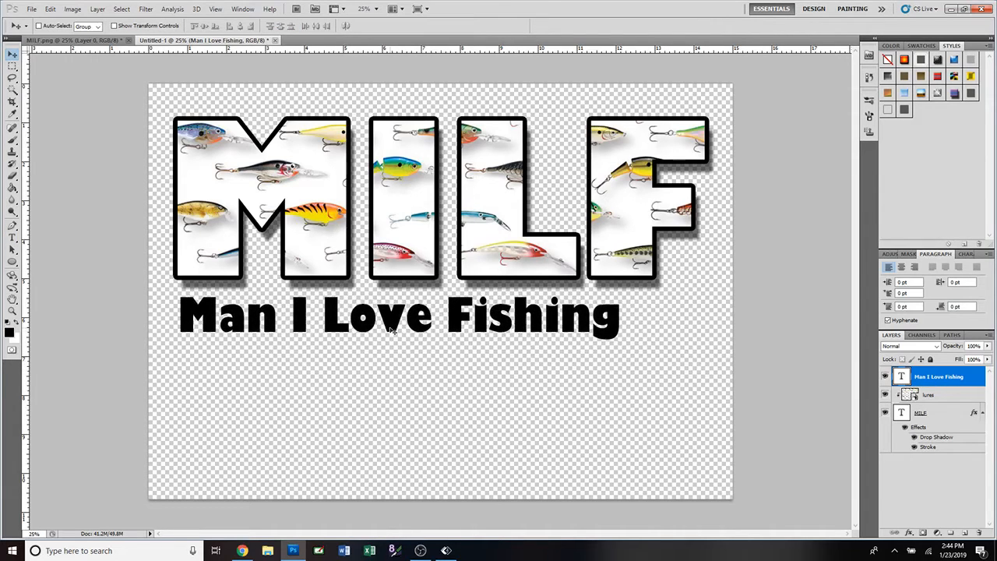
key(ctrl+t)
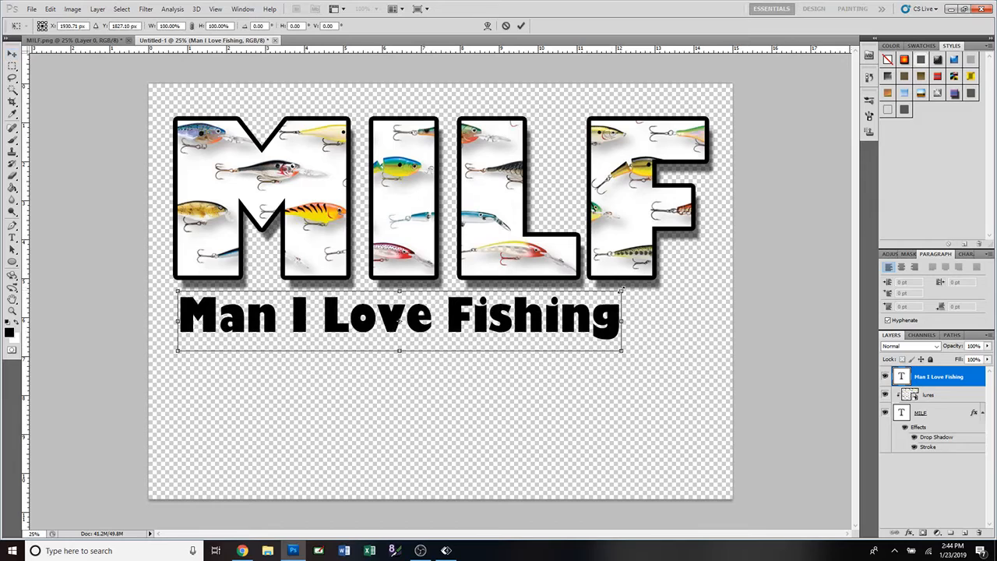
drag(621, 290, 701, 281)
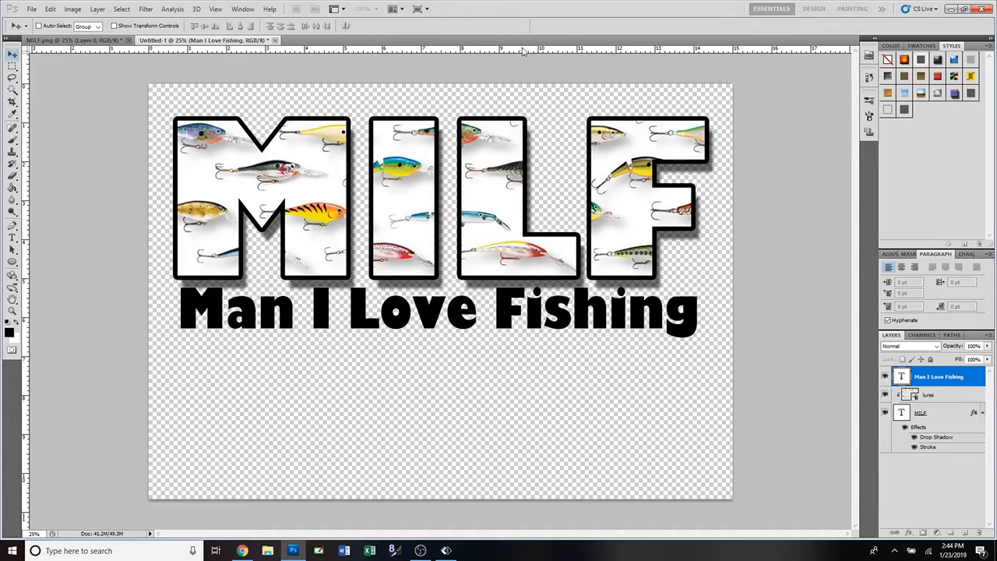
click(521, 26)
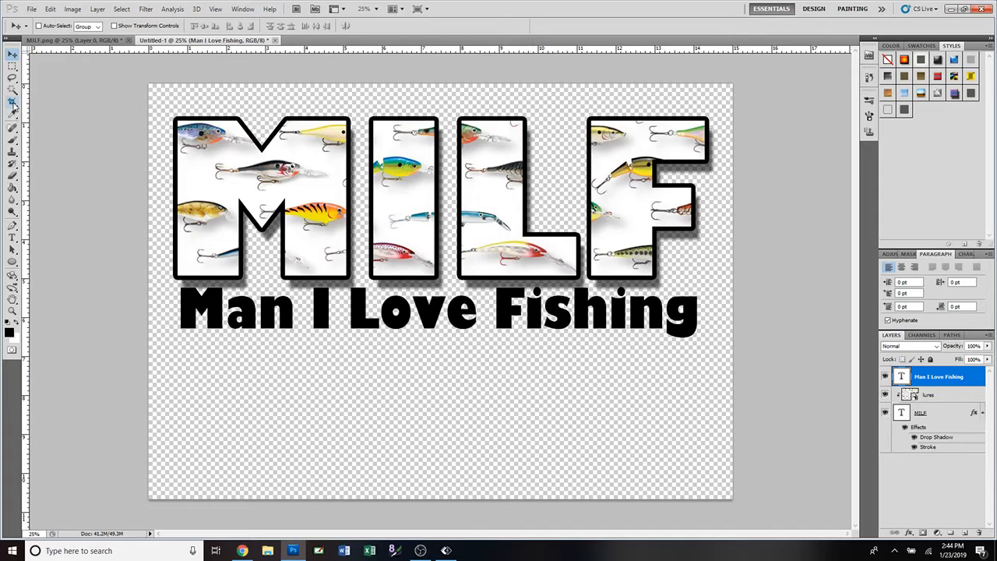
Check the document's pixel dimensions, print size and resolution without changing them.
click(72, 8)
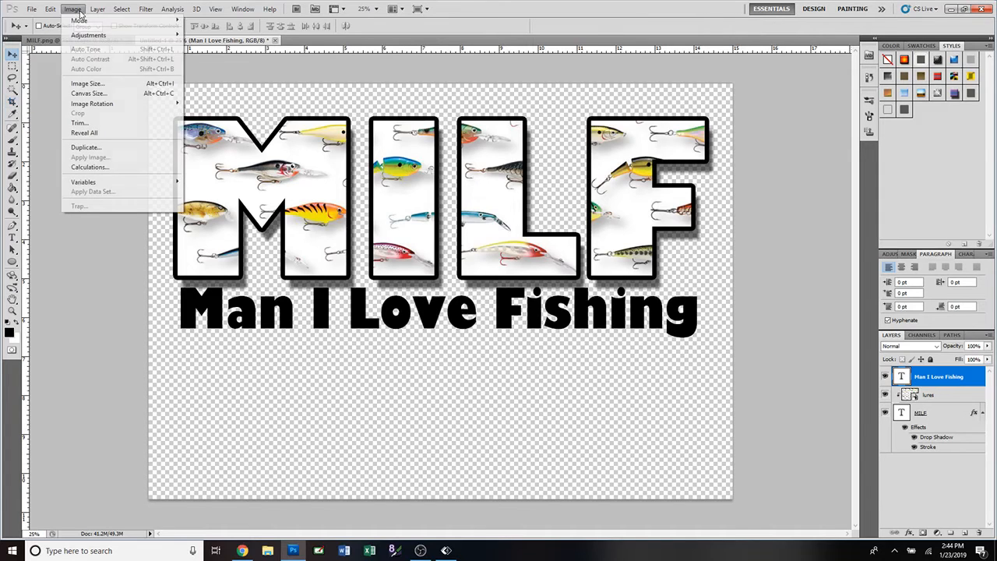
click(86, 84)
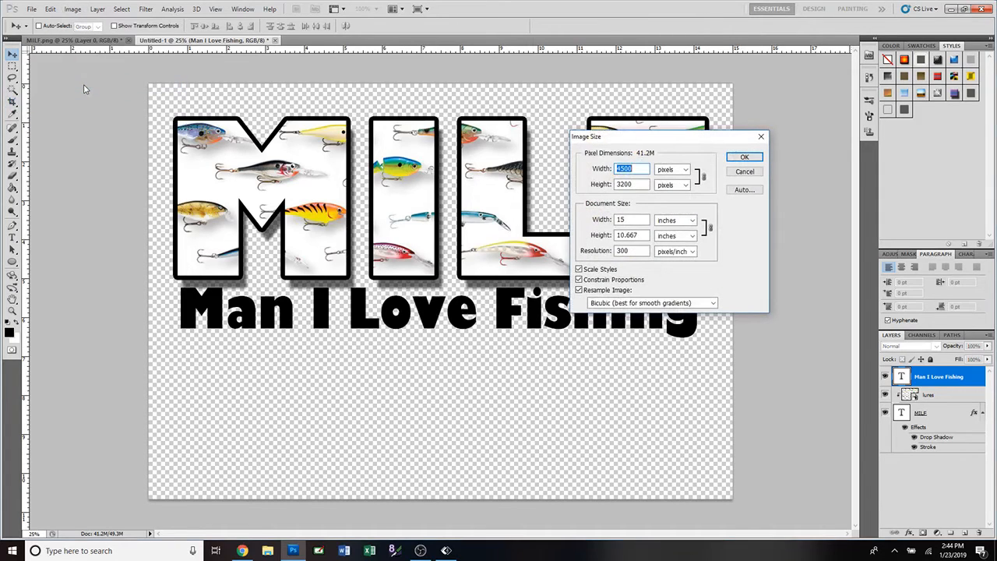
click(744, 171)
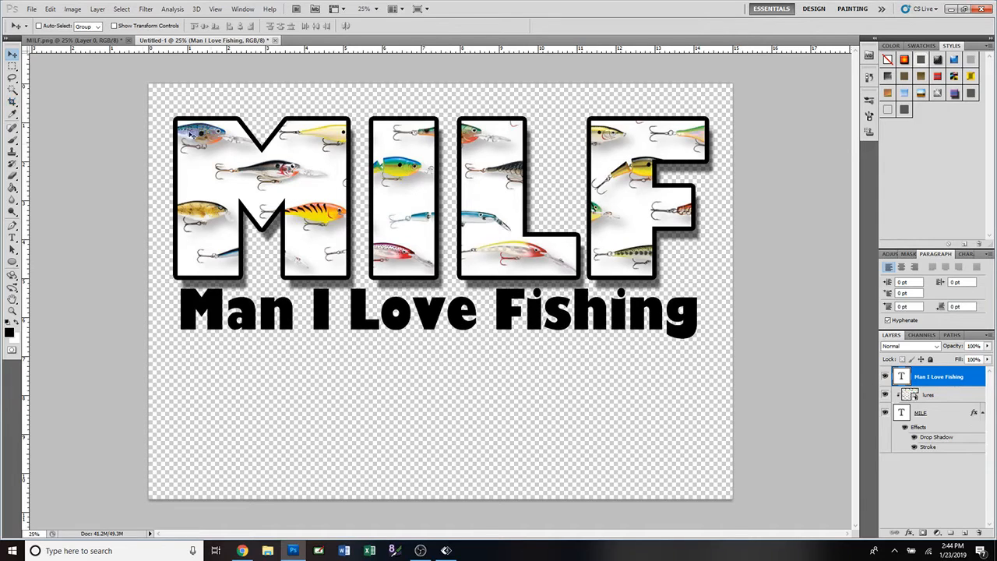
Nudge the "Man I Love Fishing" text slightly down to leave a small gap below the MILF letters' shadow.
key(Down)
key(Down)
key(Down)
key(Down)
key(Down)
key(Down)
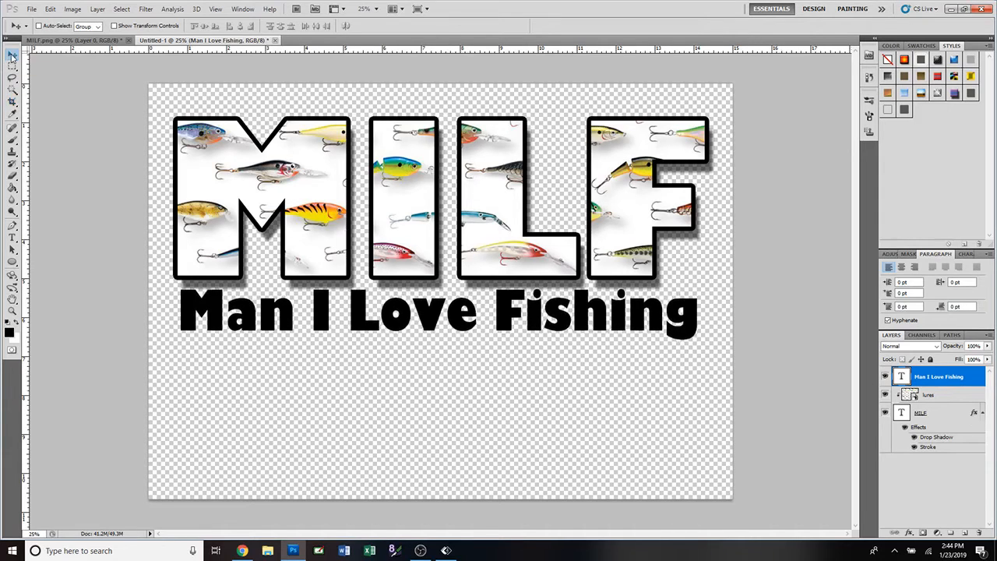
key(Down)
key(Down)
key(Down)
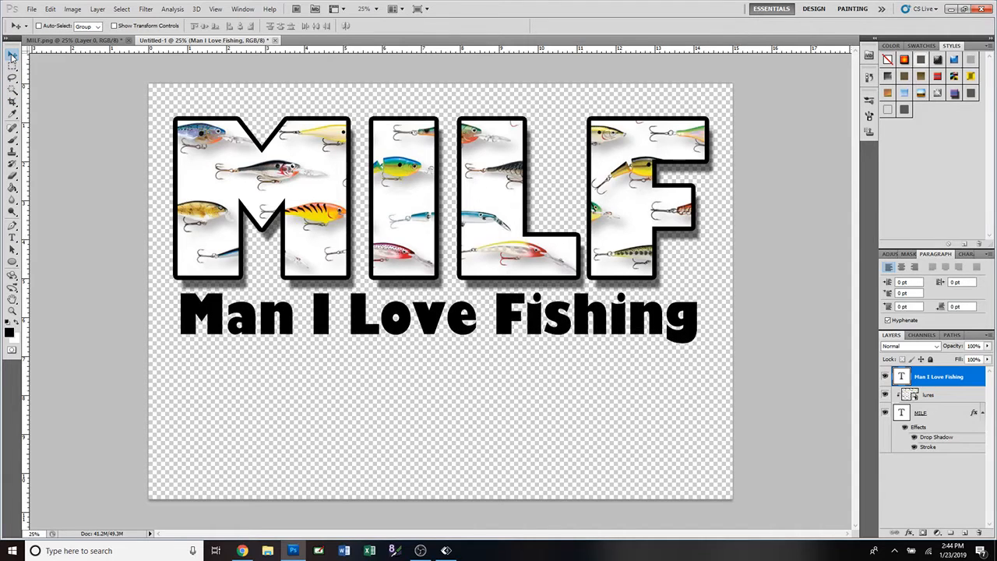
Crop the canvas around the MILF letters and tagline to about 14.2 x 6.3 inches, leaving a narrow transparent margin on all sides.
click(12, 102)
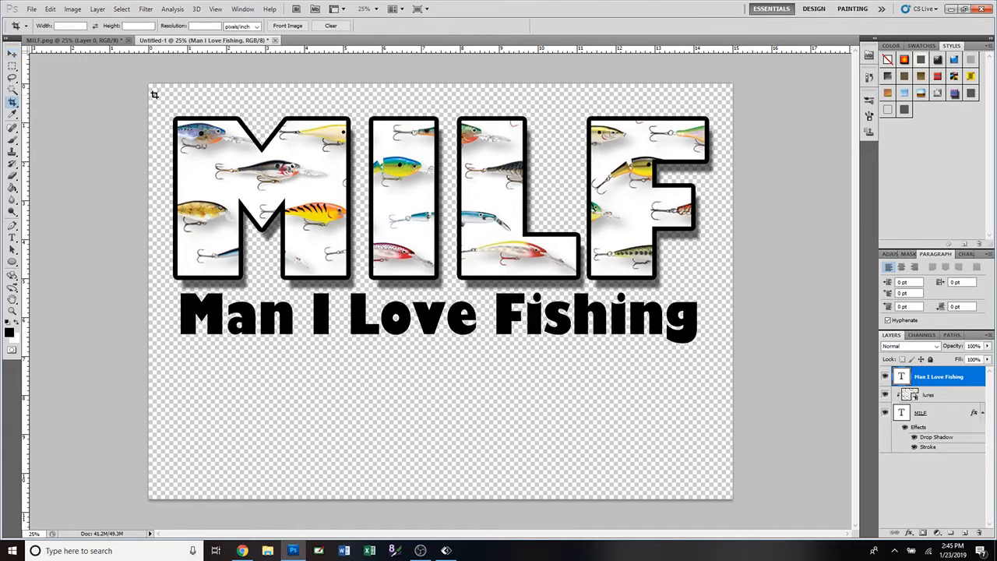
drag(155, 97, 721, 425)
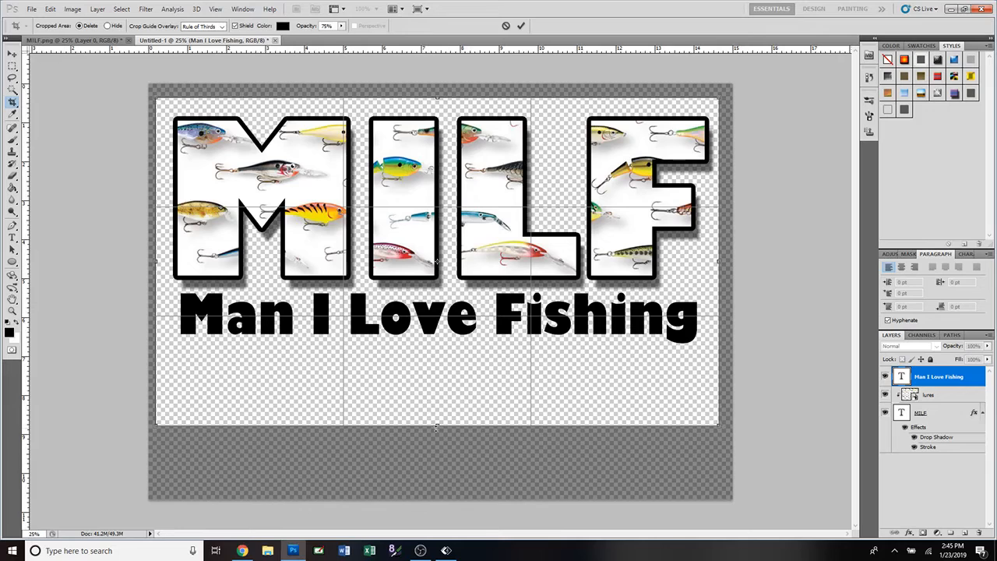
drag(437, 427, 436, 349)
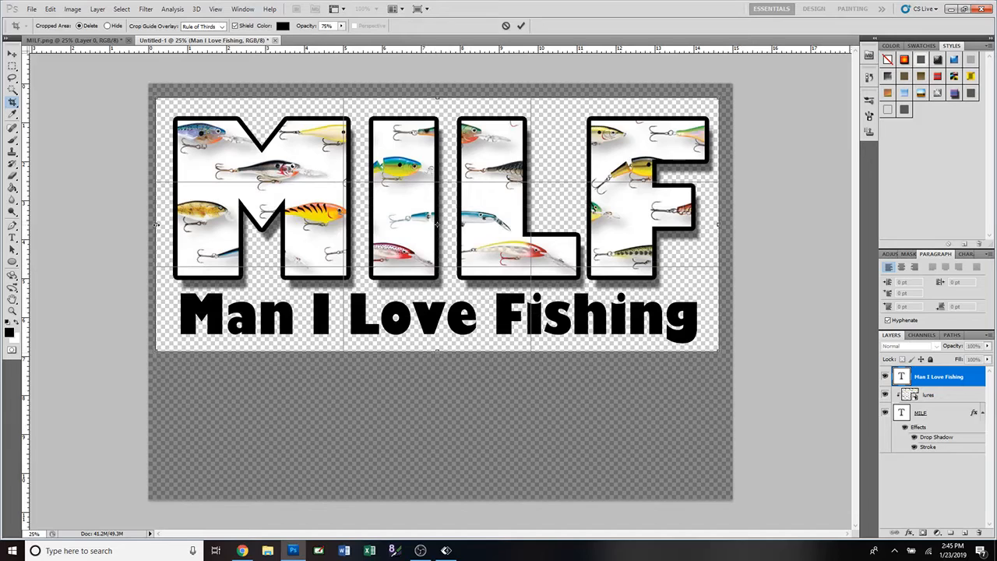
drag(156, 224, 165, 223)
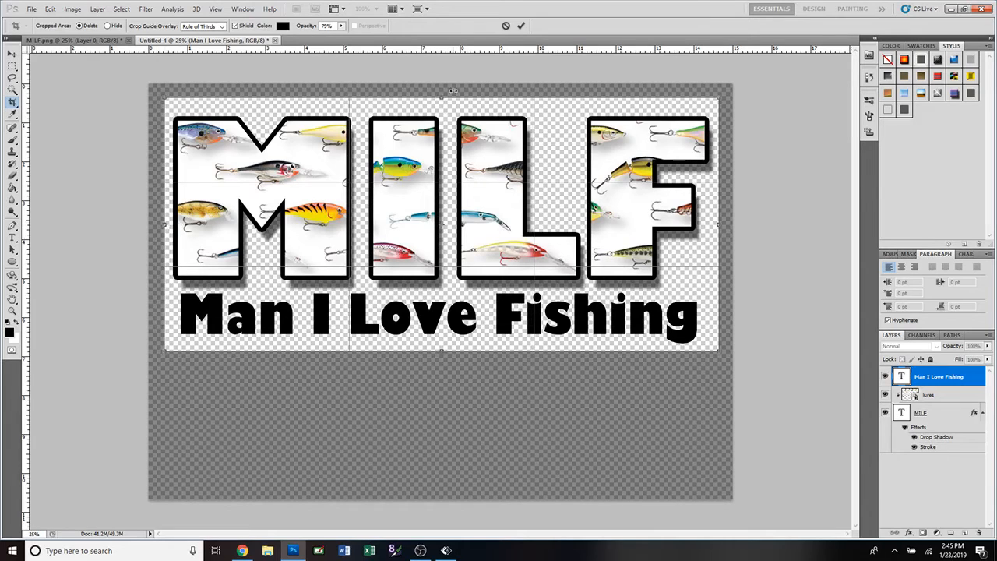
drag(443, 95, 442, 106)
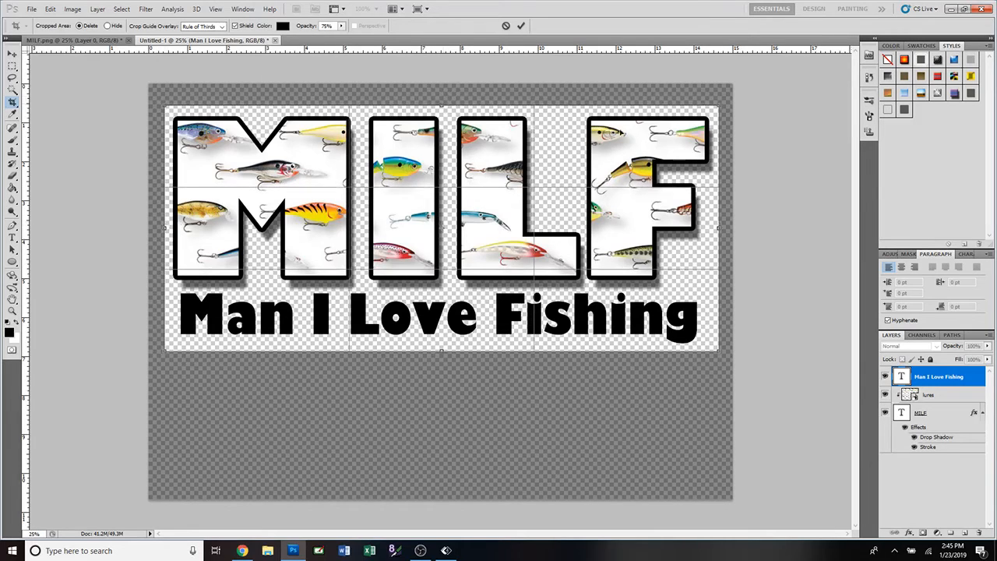
click(522, 26)
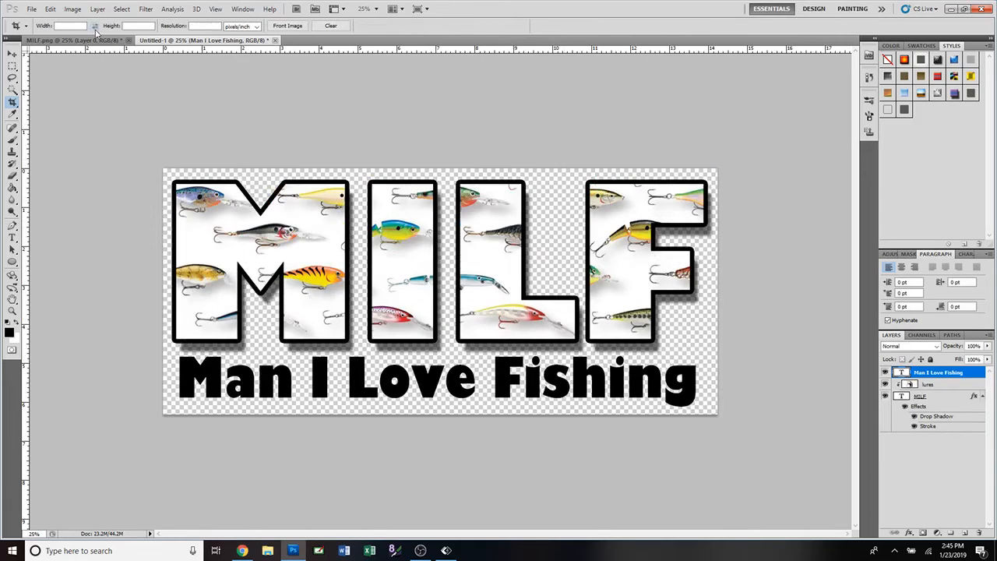
Resample the cropped image to a width of 3100 pixels, keeping proportions constrained and the resolution at 300 pixels/inch.
click(72, 8)
click(86, 84)
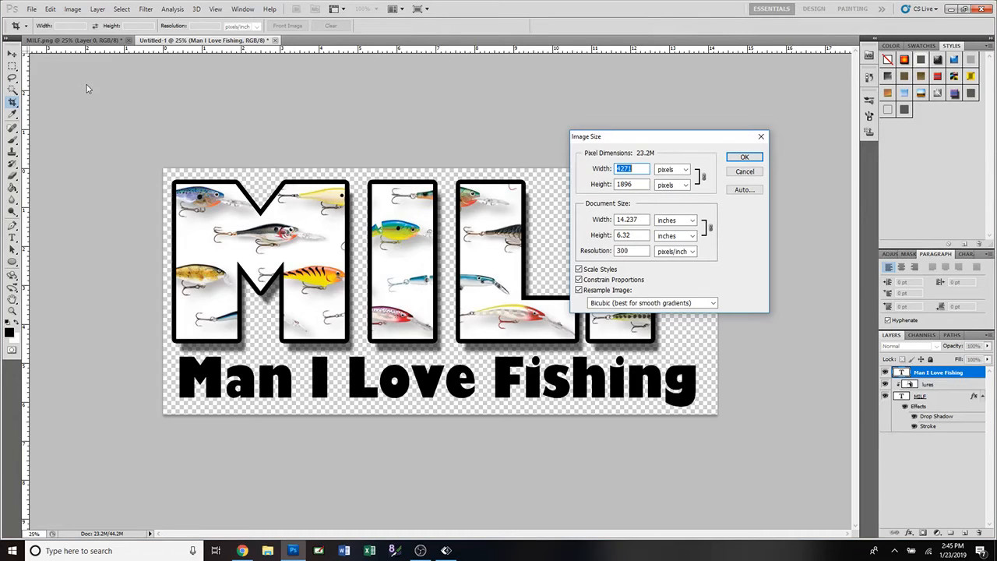
text(3200)
key(BackSpace)
key(BackSpace)
key(BackSpace)
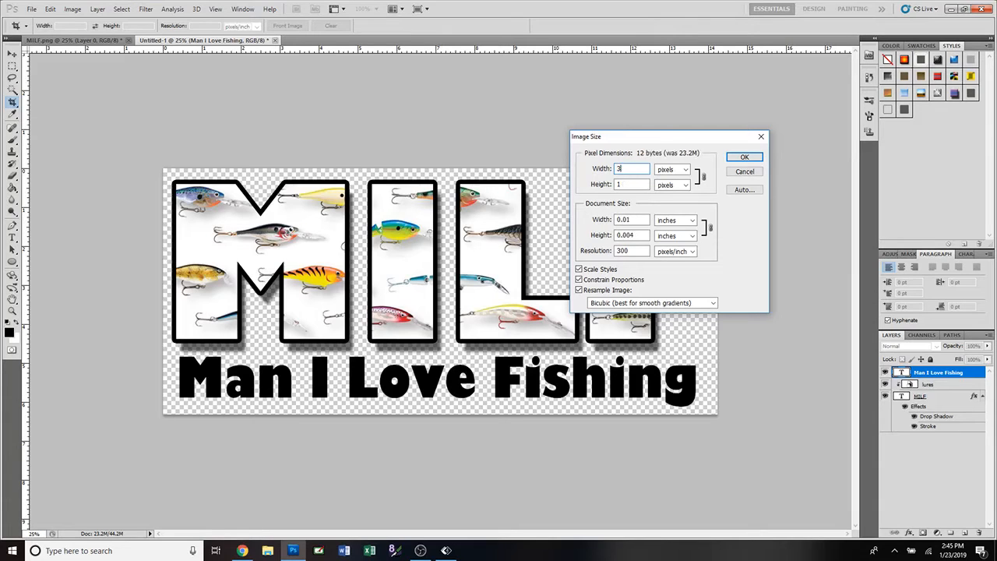
text(100)
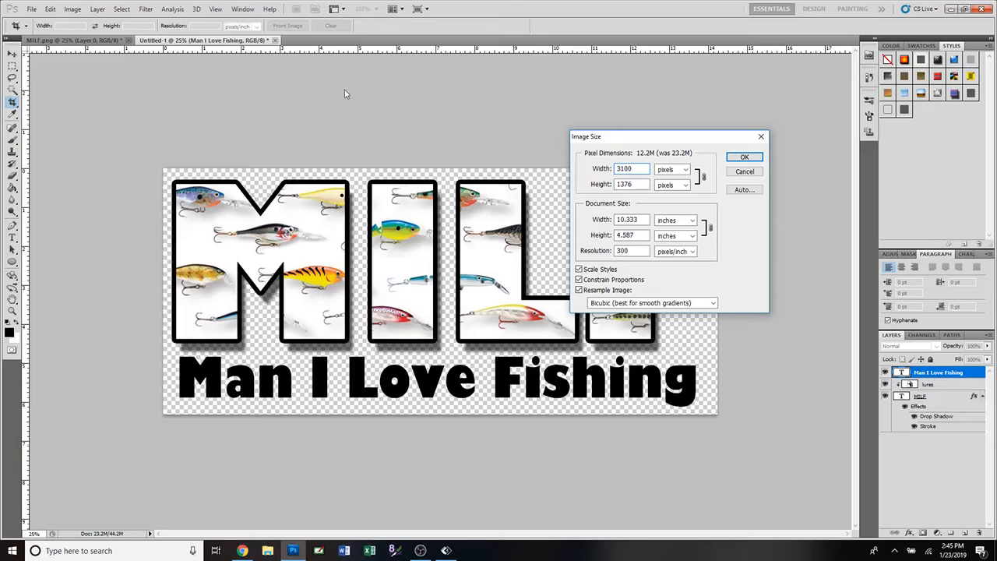
click(743, 156)
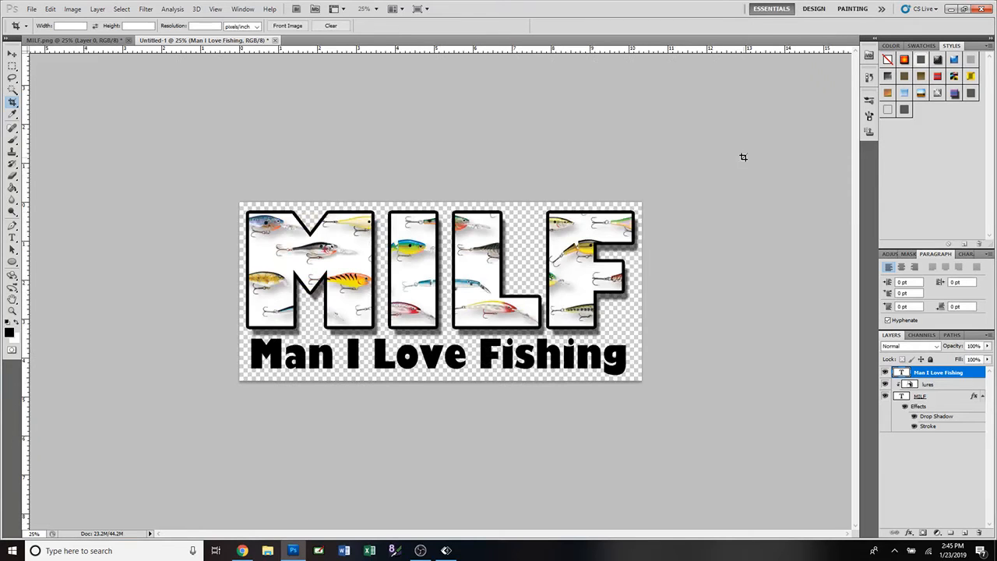
scroll(607, 248, up, 5)
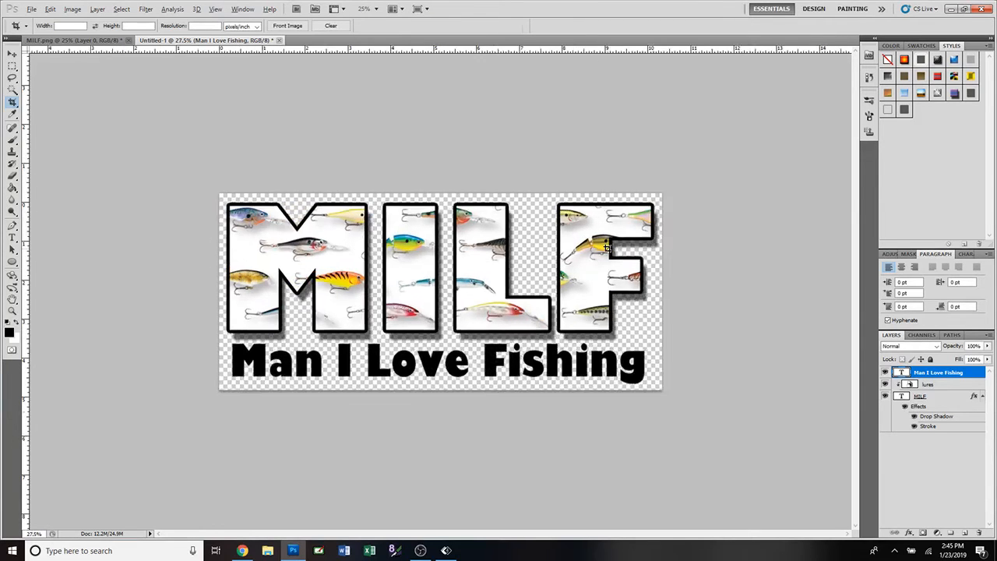
scroll(608, 249, up, 1)
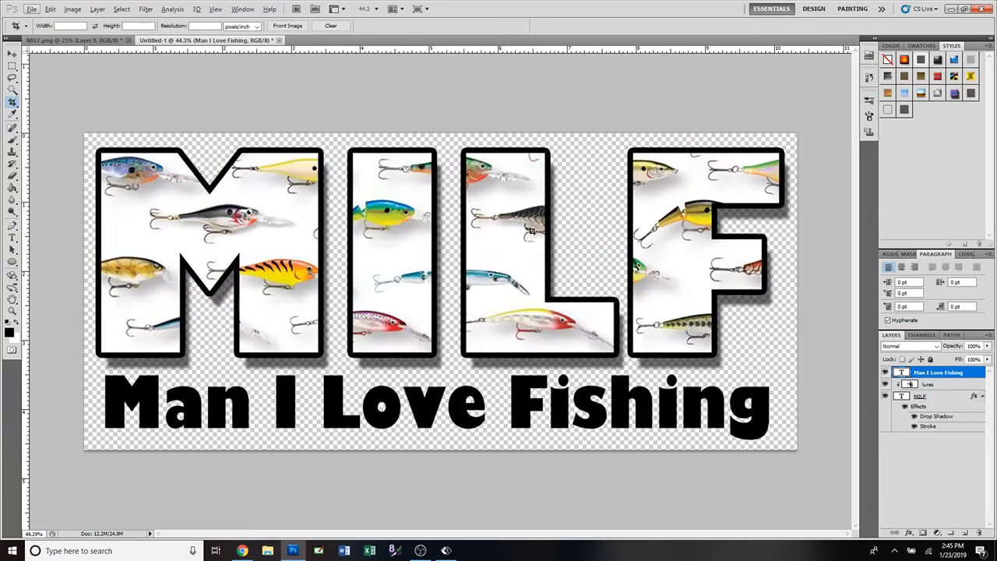
click(33, 9)
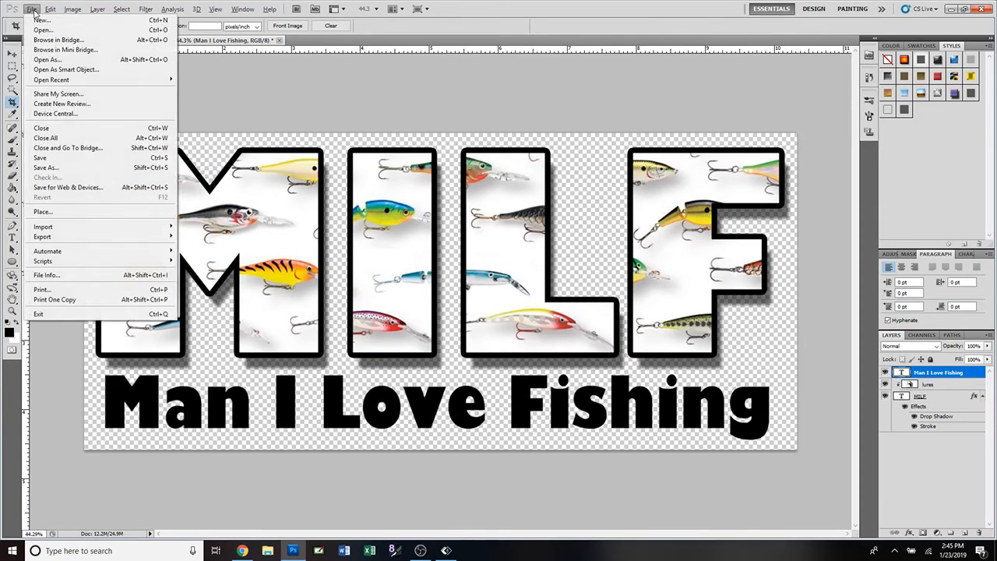
click(49, 168)
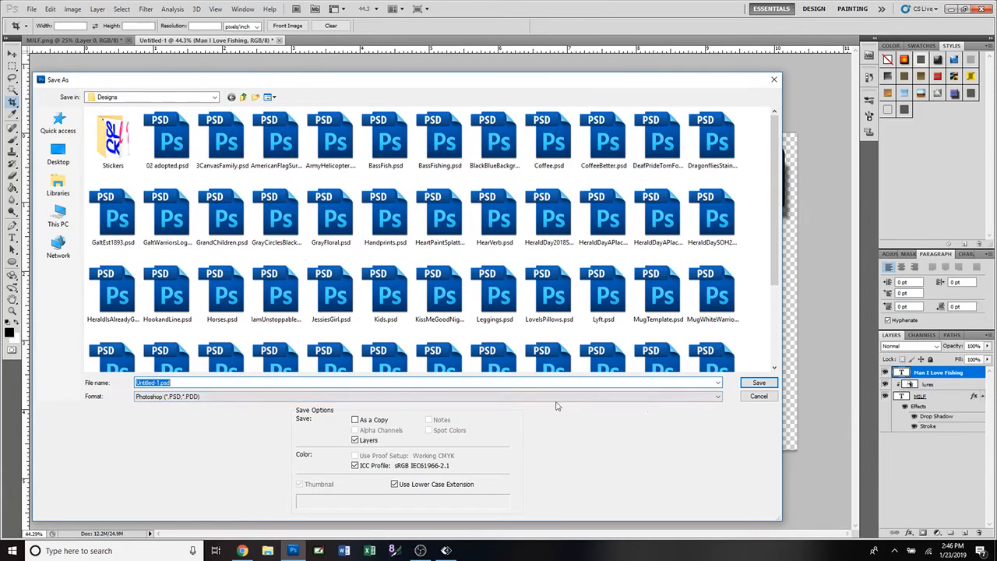
click(757, 398)
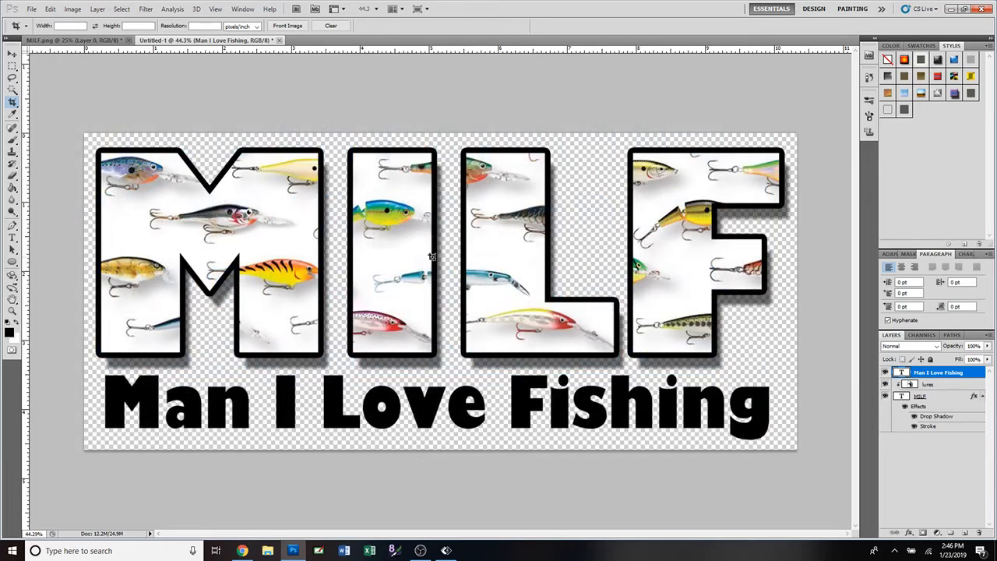
click(32, 8)
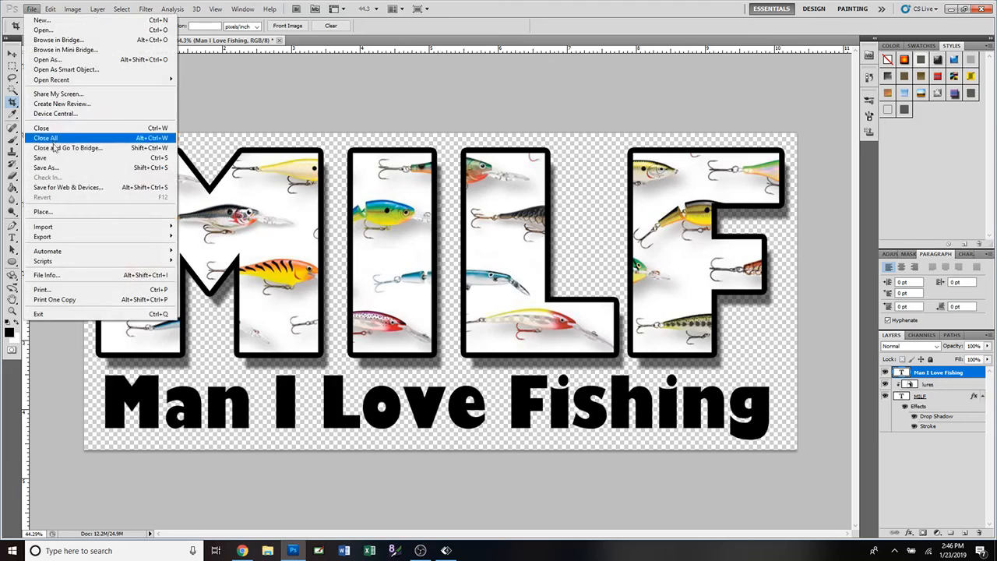
click(45, 167)
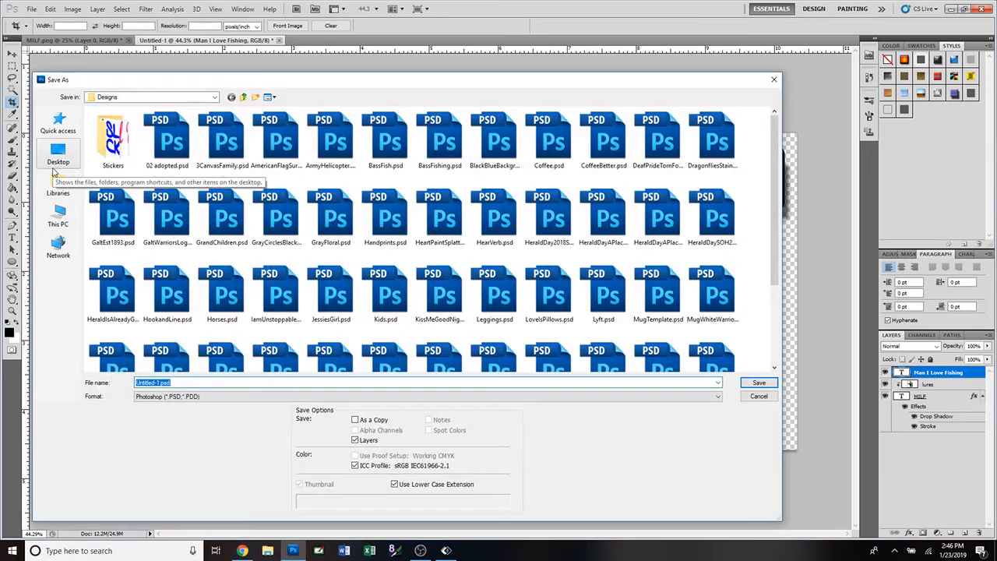
click(200, 398)
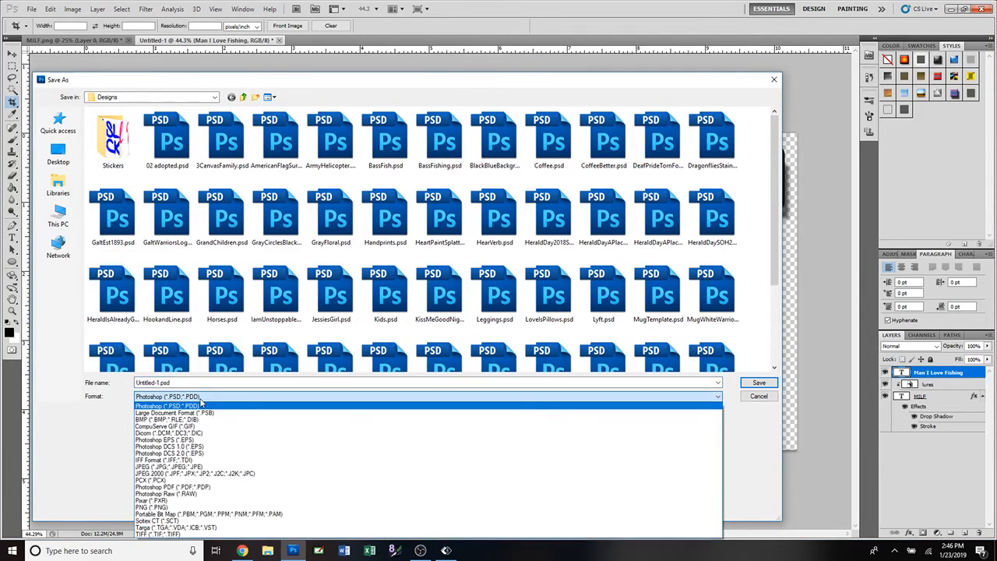
click(189, 508)
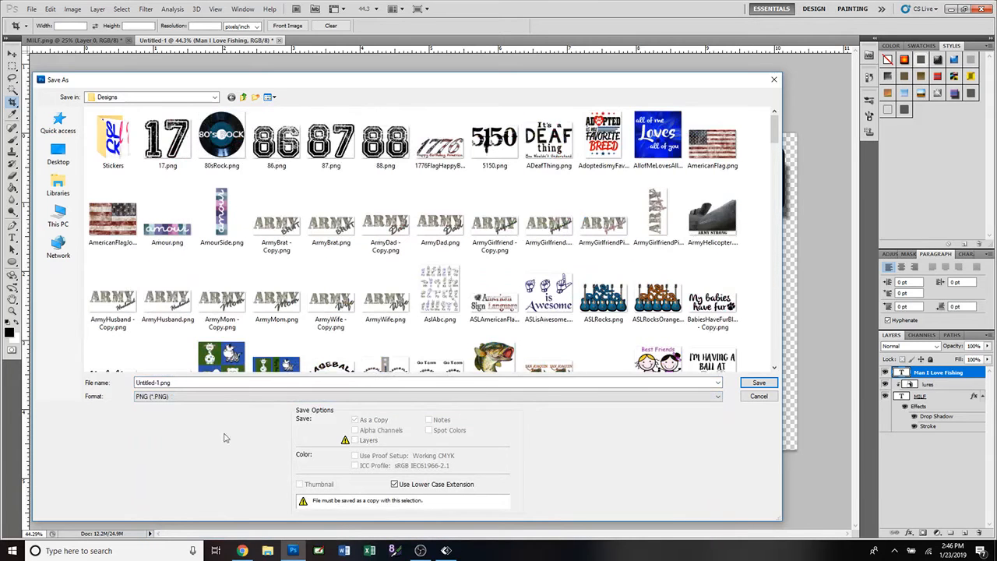
click(755, 398)
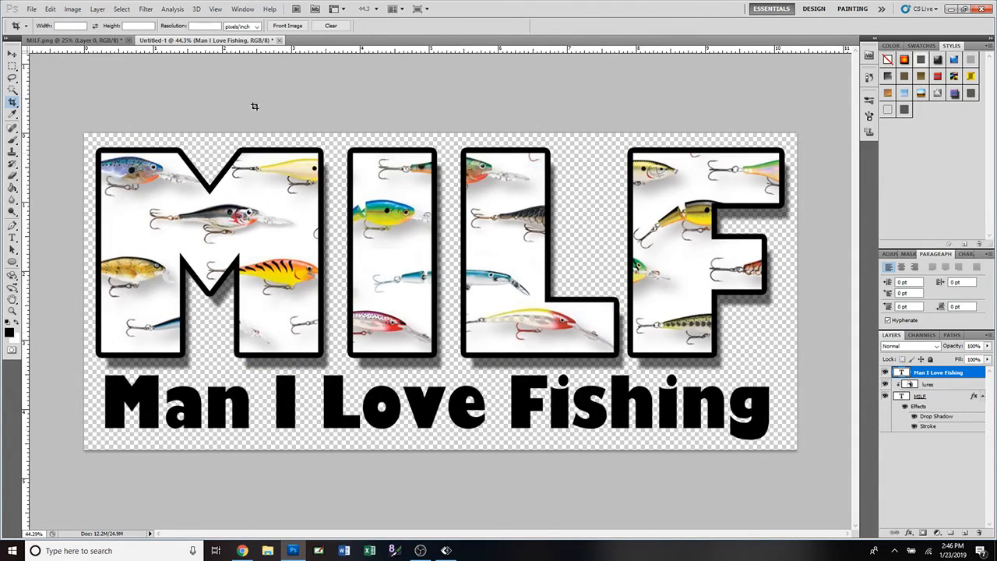
Save a JPEG copy of the design to the Desktop as "Delete" with quality 12 (Maximum) and no matte.
click(32, 9)
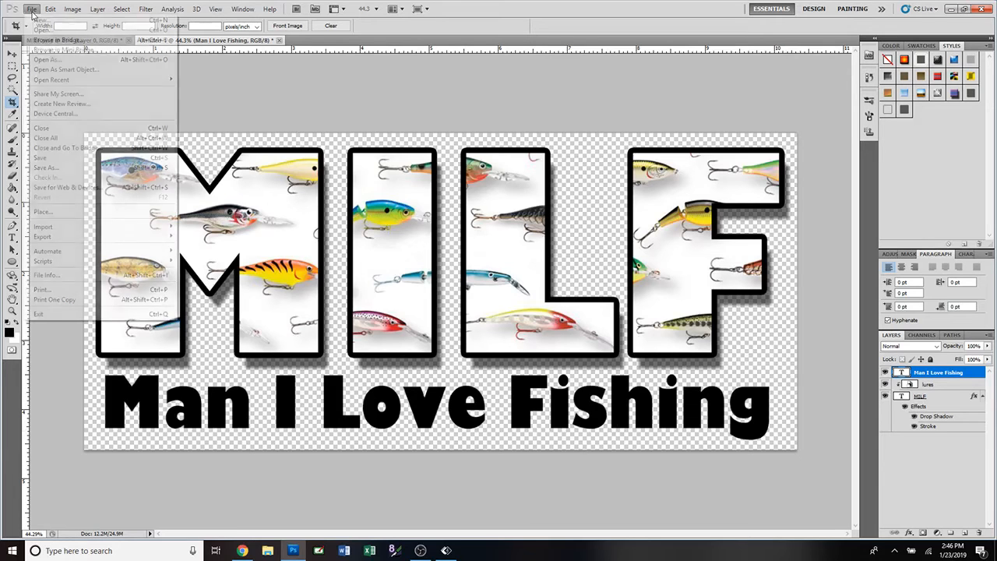
click(48, 168)
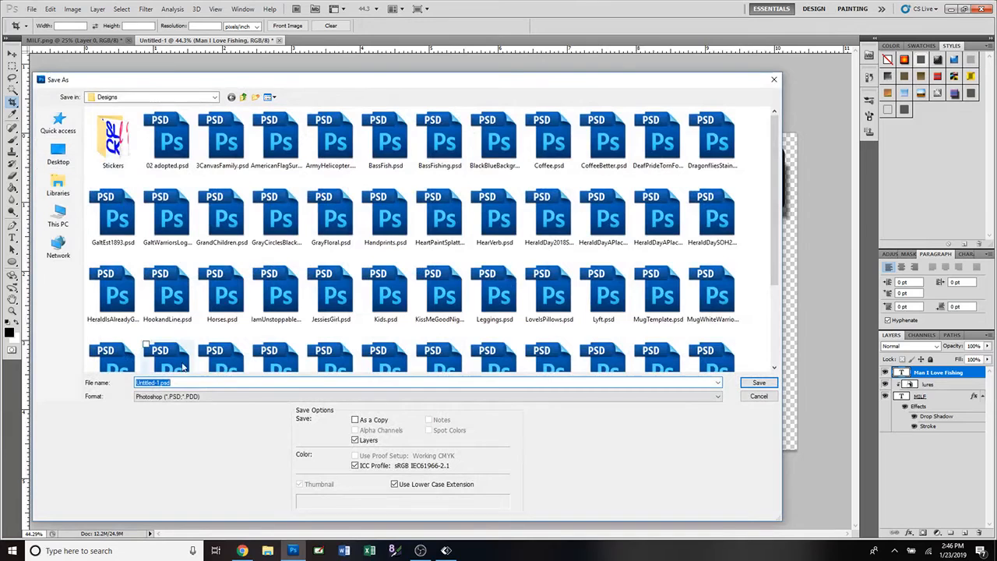
click(180, 398)
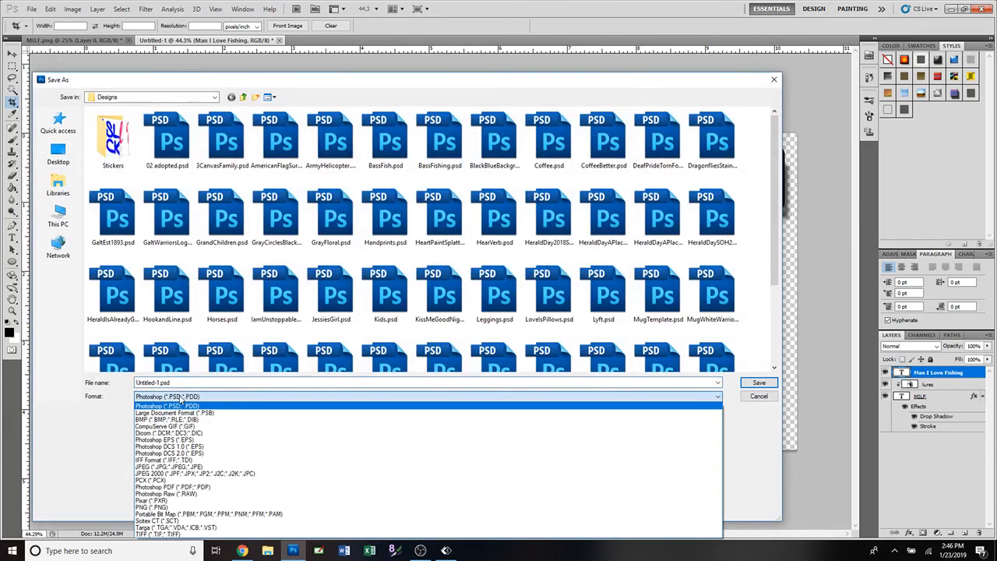
click(185, 467)
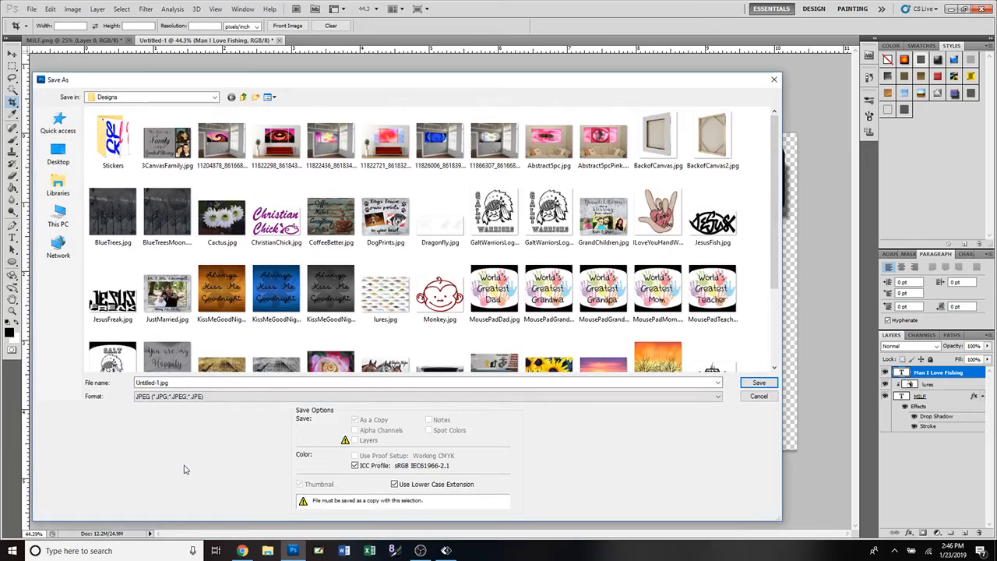
click(58, 154)
click(223, 383)
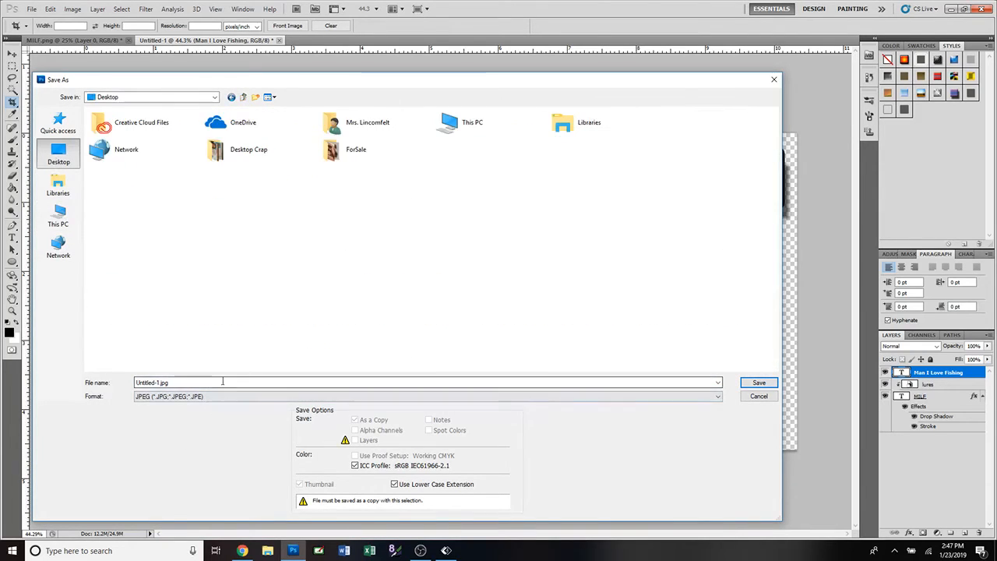
double_click(222, 382)
text(Delete)
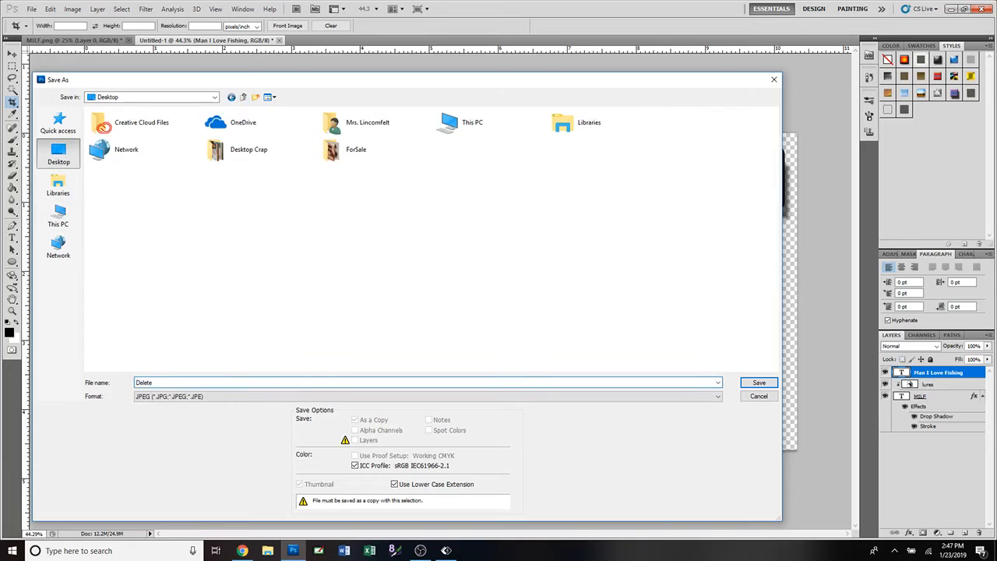
click(749, 383)
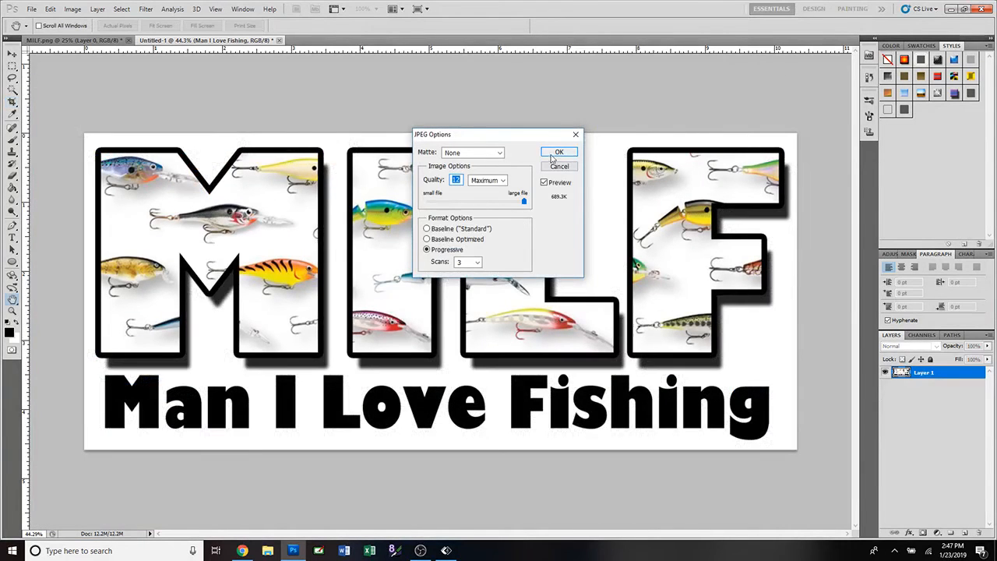
click(558, 152)
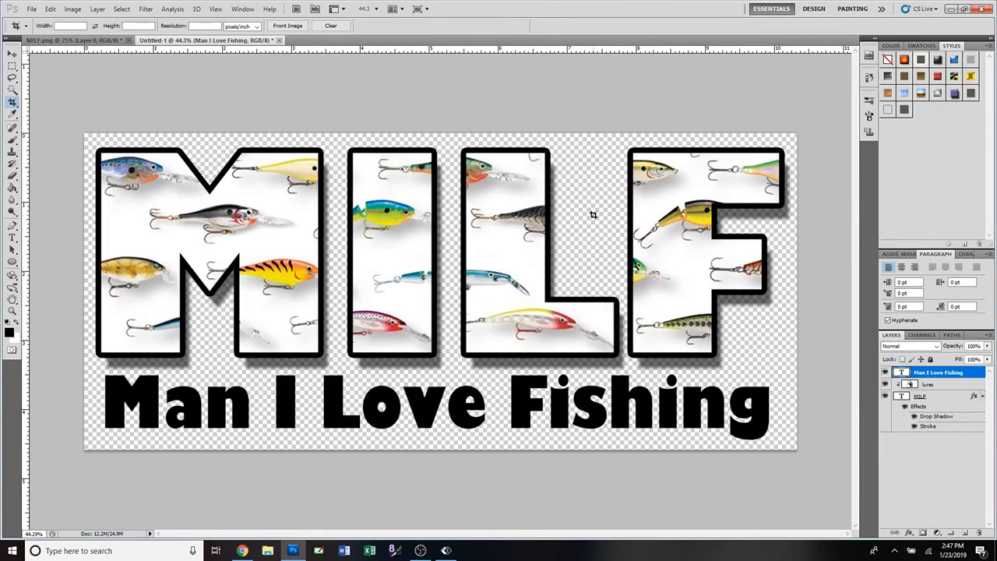
Open Delete.jpg from the Desktop to examine how the JPEG treats the transparent background, and close it again.
click(32, 11)
click(43, 29)
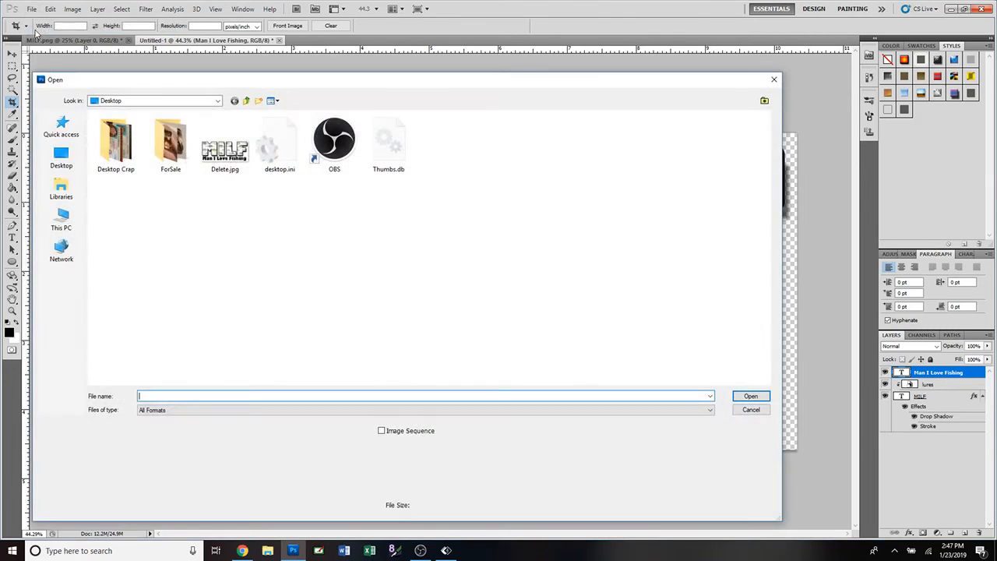
click(224, 144)
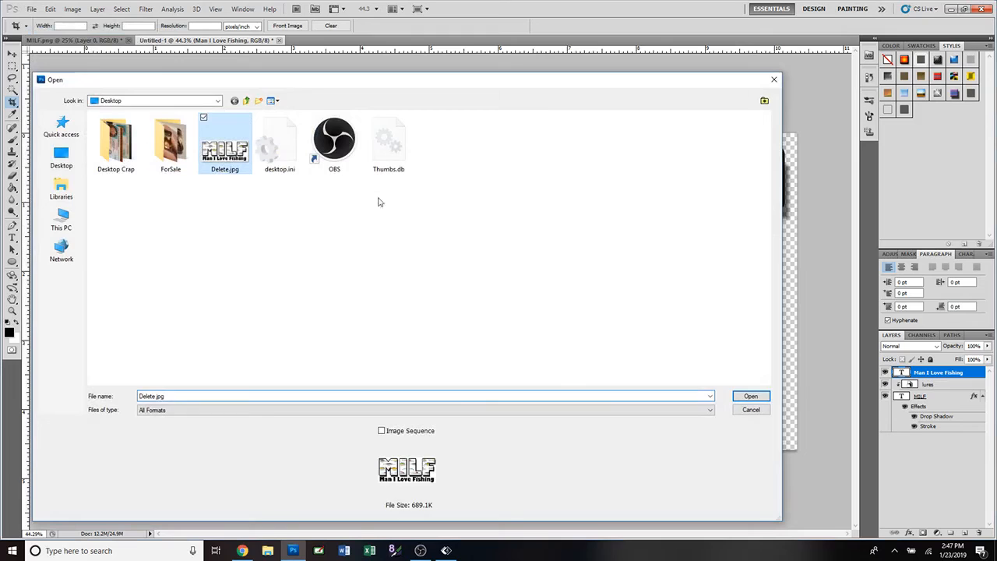
click(740, 396)
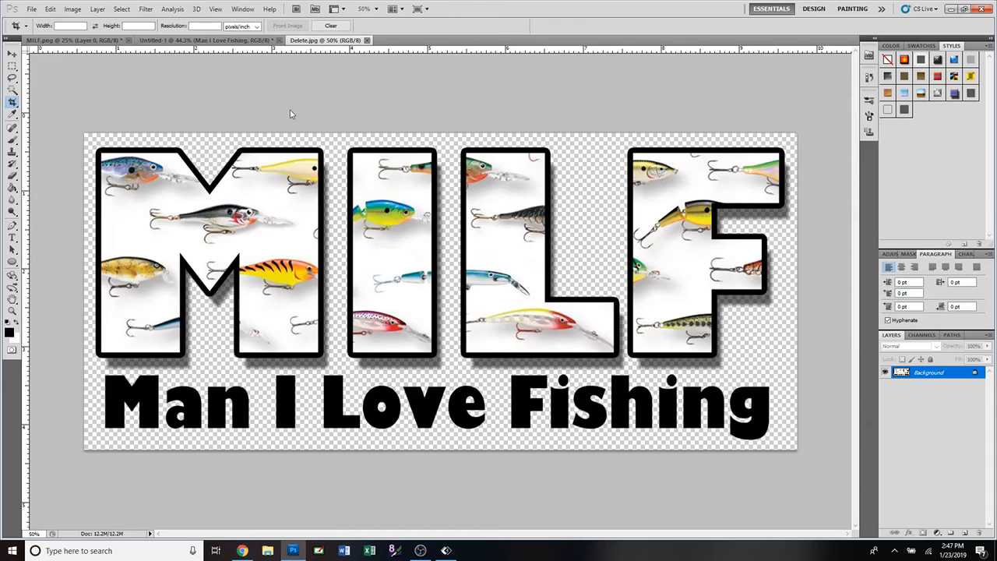
key(ctrl+w)
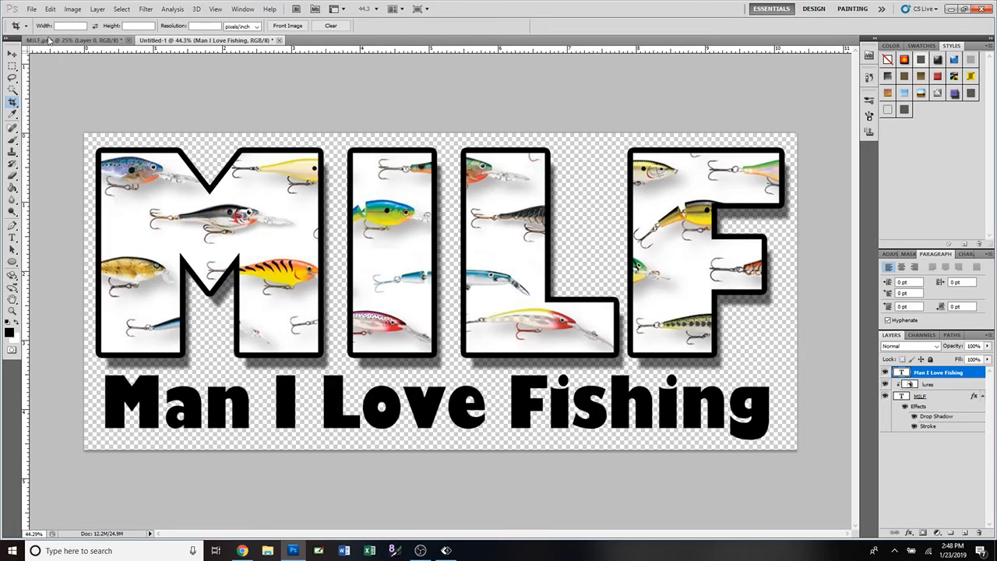
Add a new empty layer named "background" above the "Man I Love Fishing" text layer in the design document.
click(98, 9)
mouse_move(105, 20)
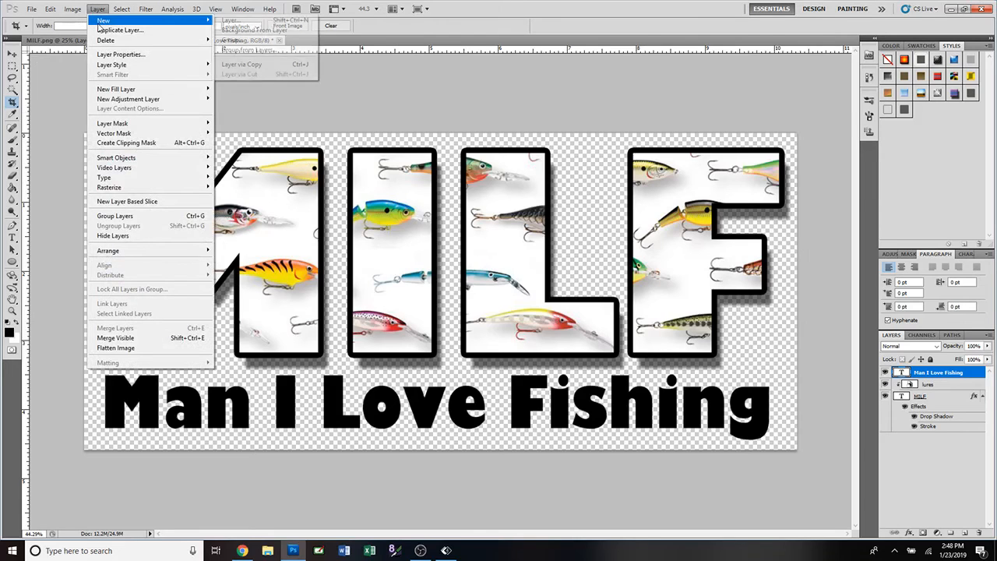
click(254, 21)
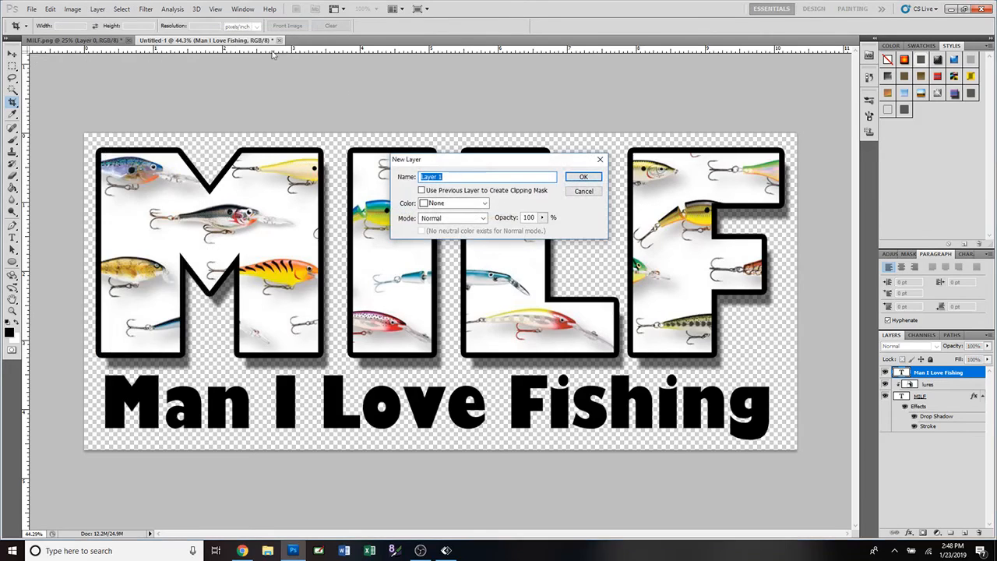
text(background)
key(Return)
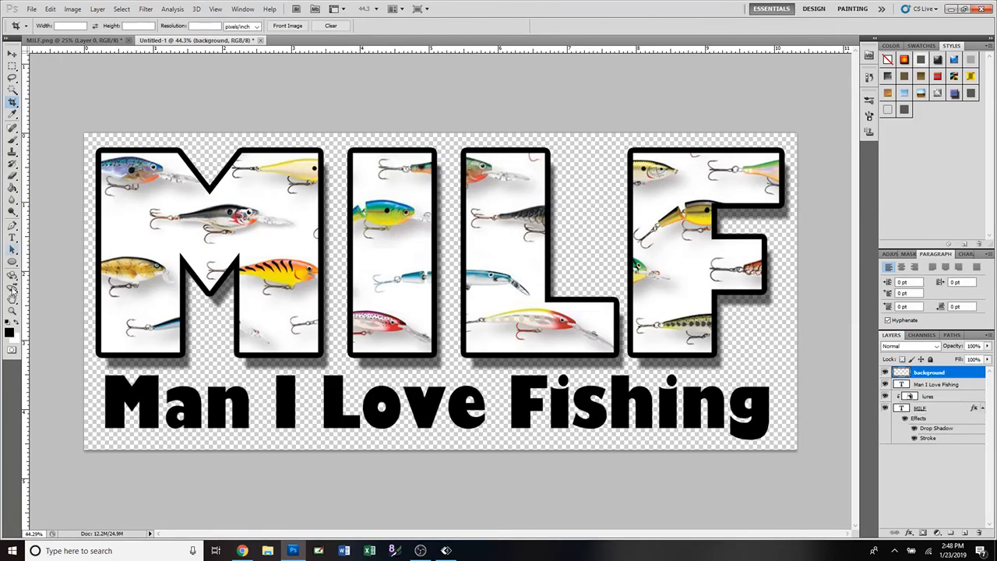
Set the foreground color to bright red and fill the empty background layer with it using the Paint Bucket.
click(8, 333)
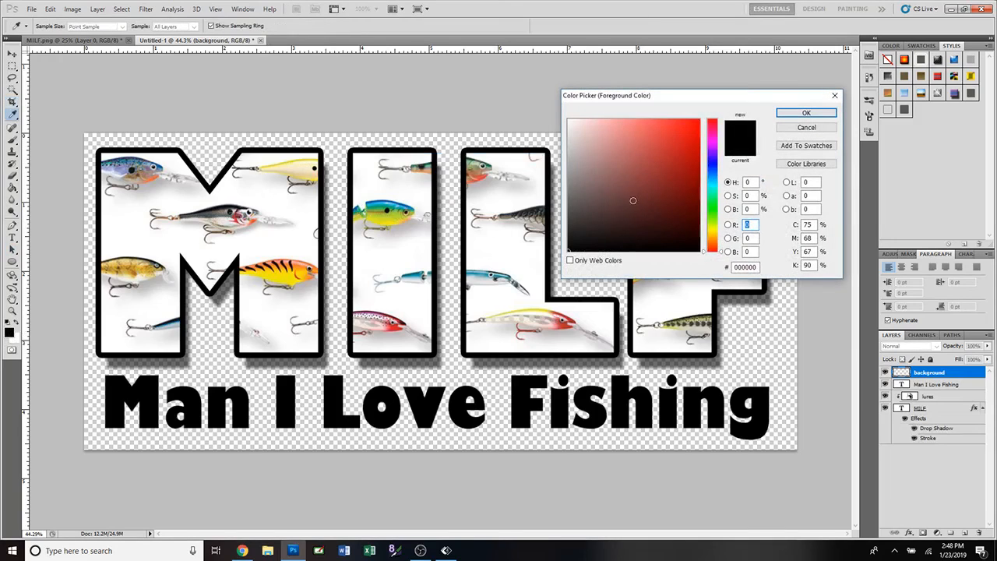
click(684, 144)
click(806, 113)
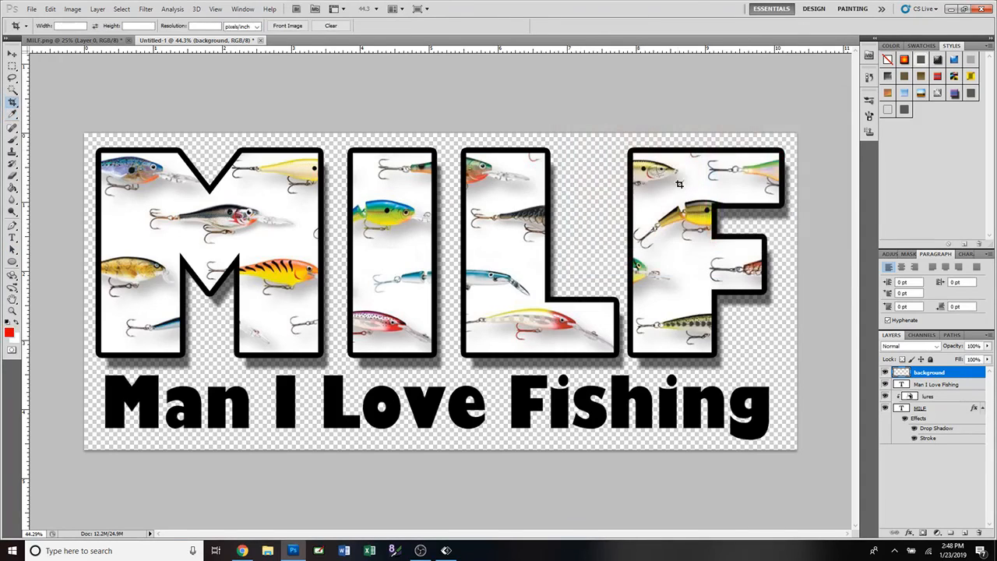
click(12, 187)
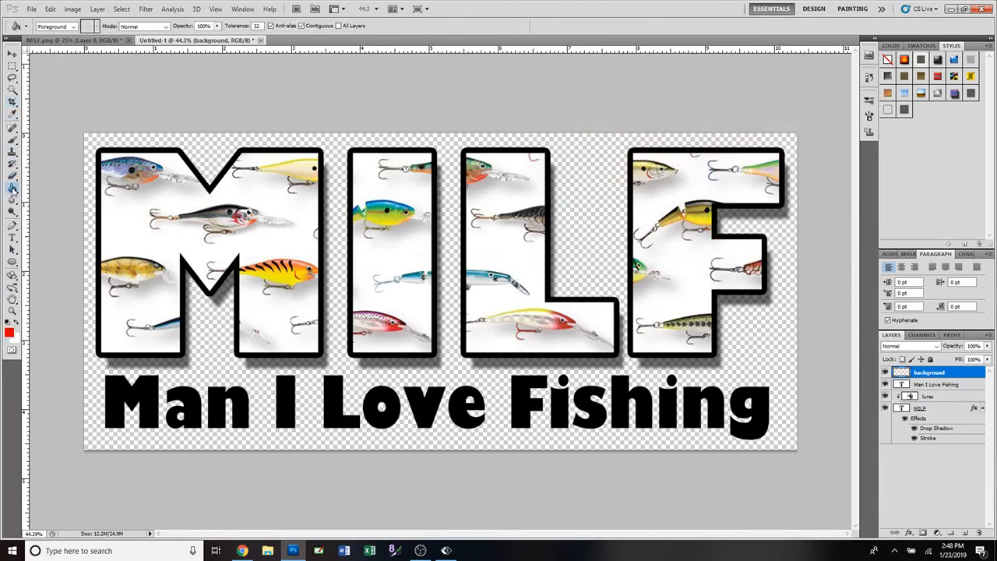
click(335, 354)
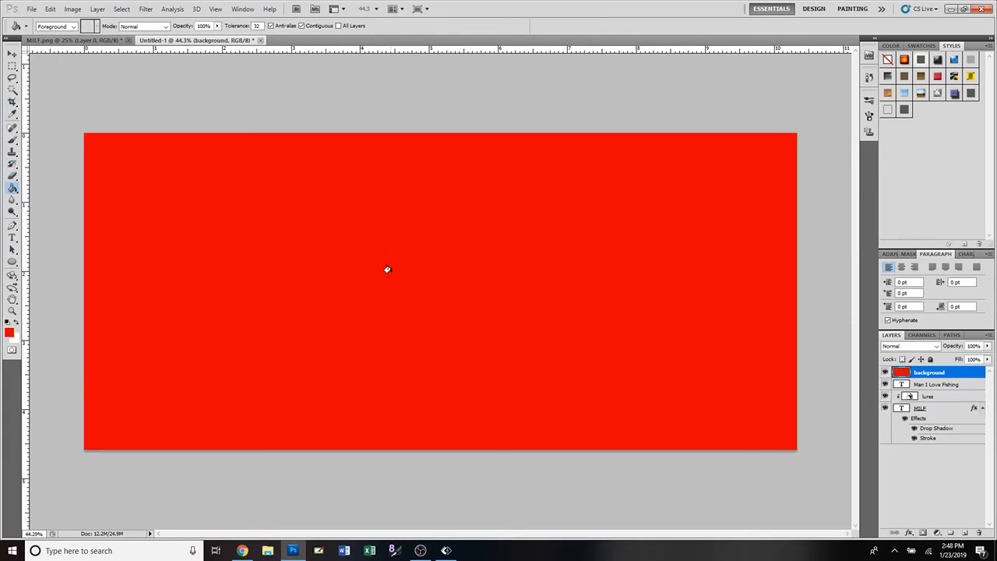
Move the red background layer beneath the MILF layer at the bottom of the layer stack, and hide it.
click(13, 53)
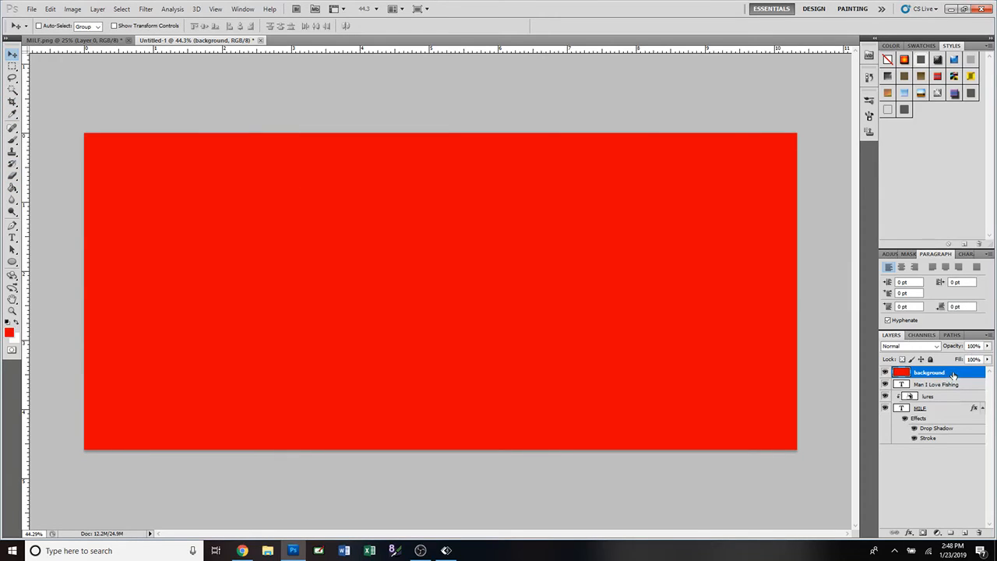
drag(951, 376, 955, 441)
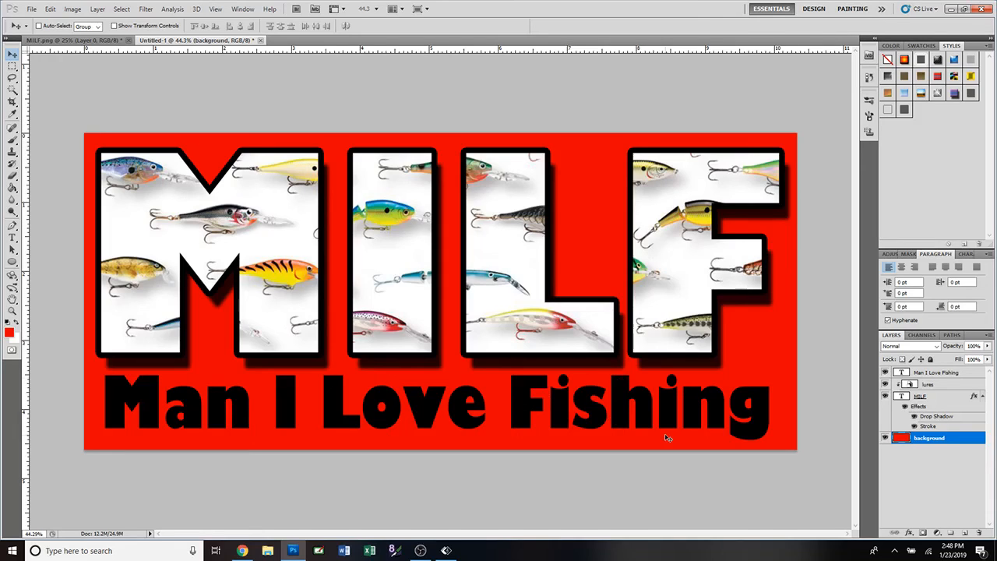
click(884, 437)
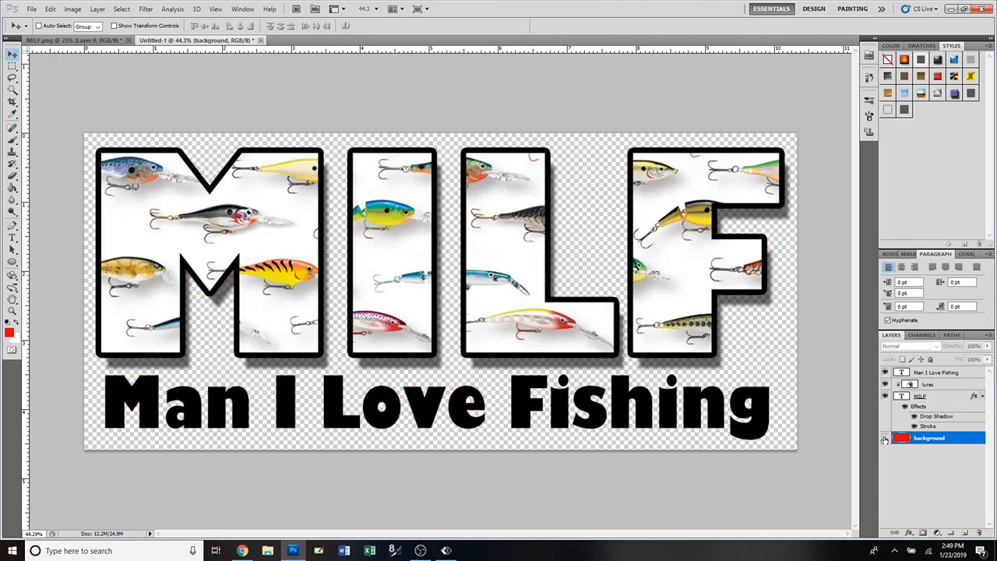
Change the color of the "Man I Love Fishing" text to white and commit the text edit.
double_click(901, 372)
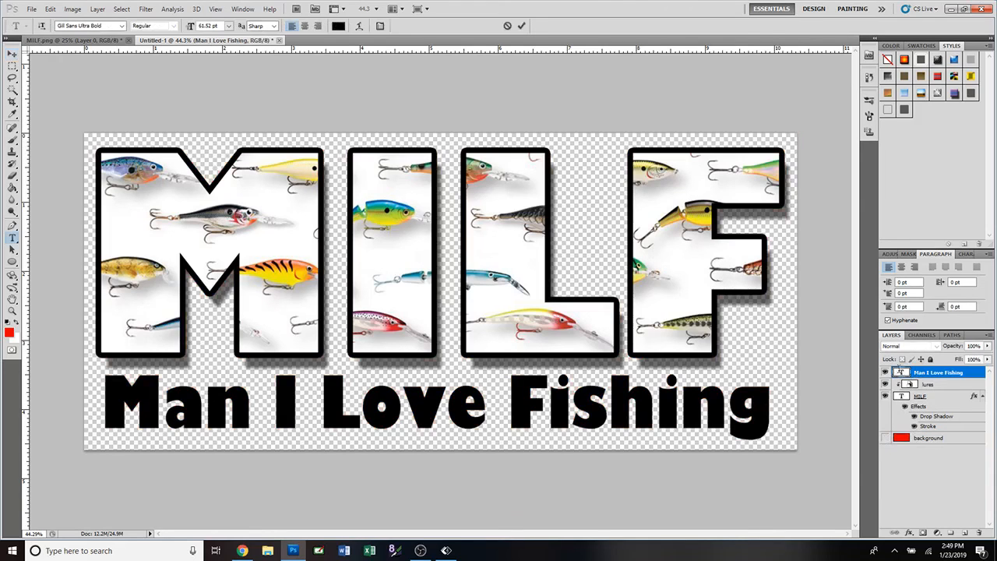
click(337, 26)
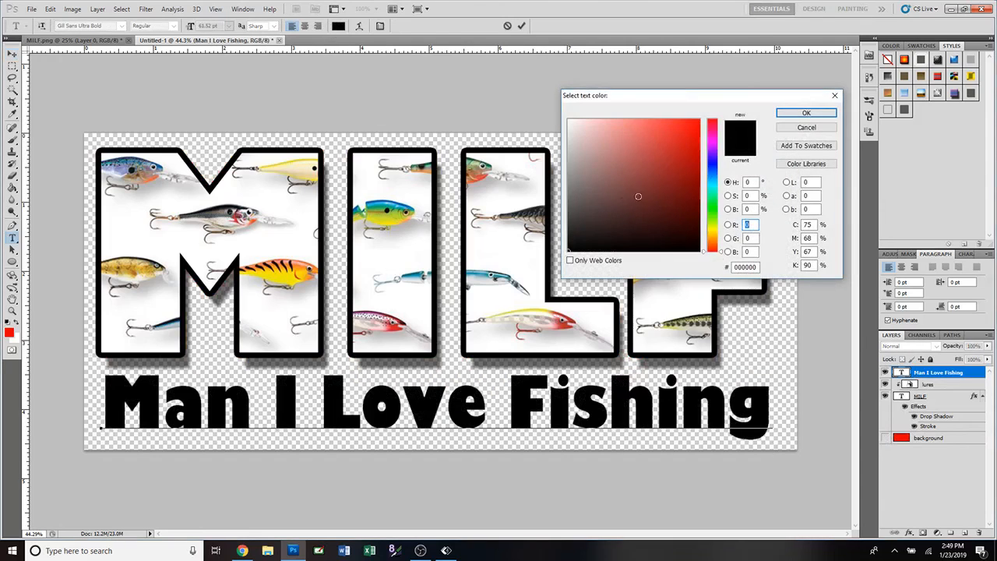
drag(638, 197, 557, 99)
click(807, 113)
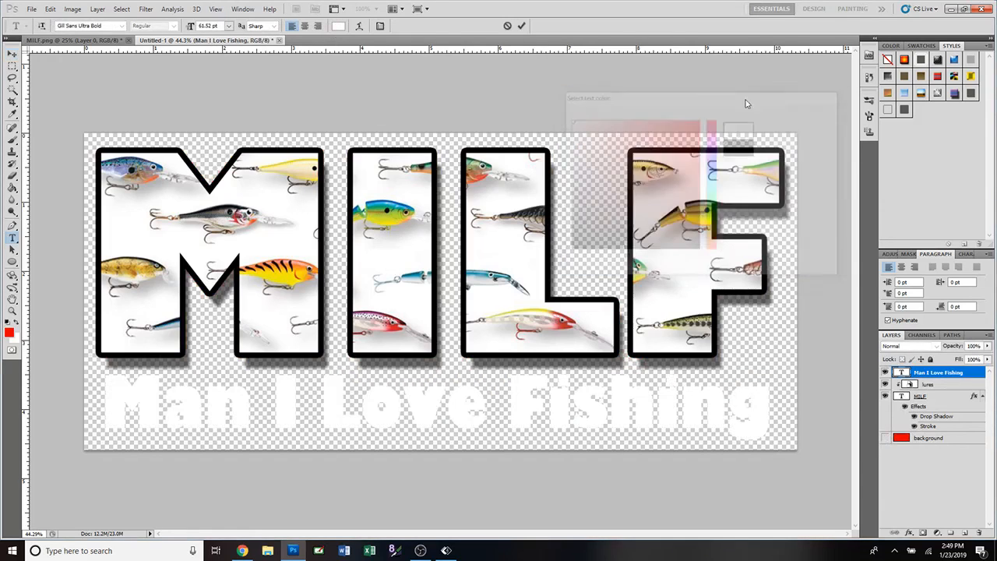
click(521, 26)
key(v)
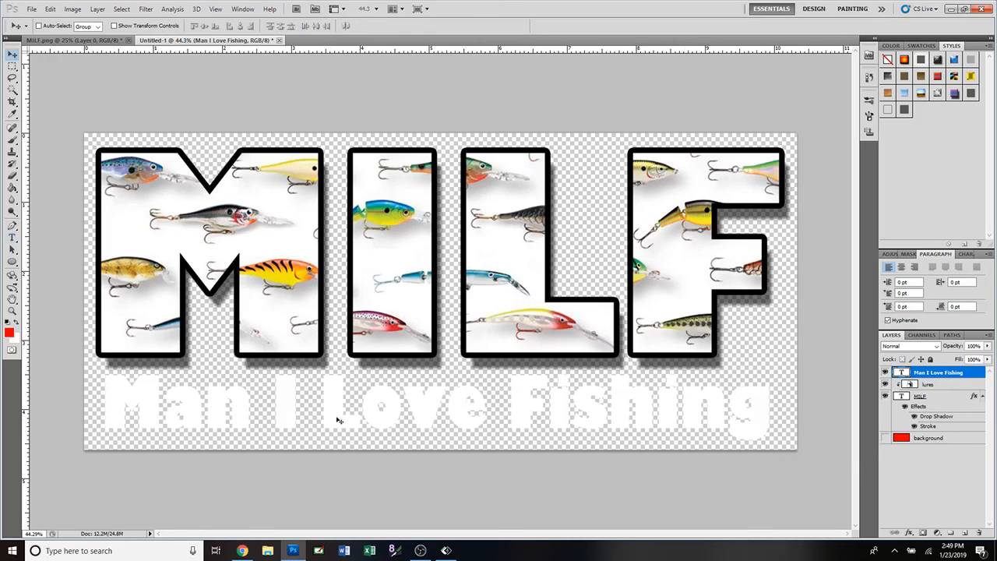
Toggle the red background layer's visibility to compare the white text with and without it, leaving the layer hidden.
click(885, 438)
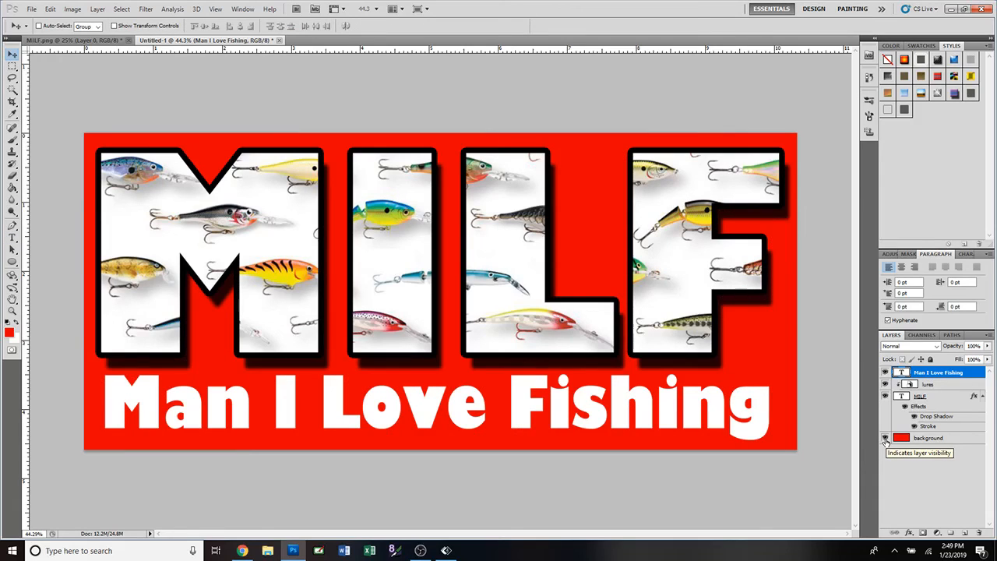
click(885, 439)
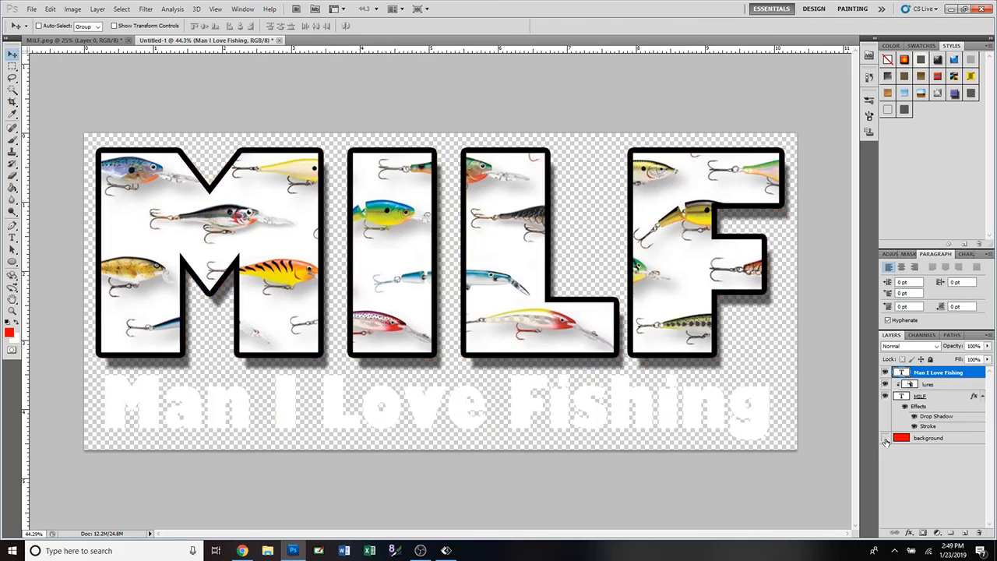
click(885, 439)
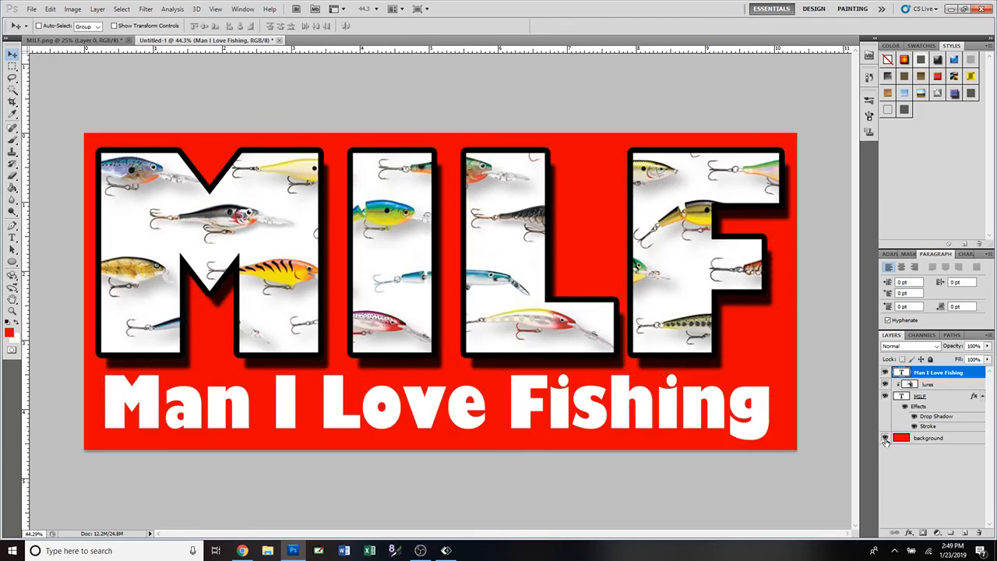
click(884, 438)
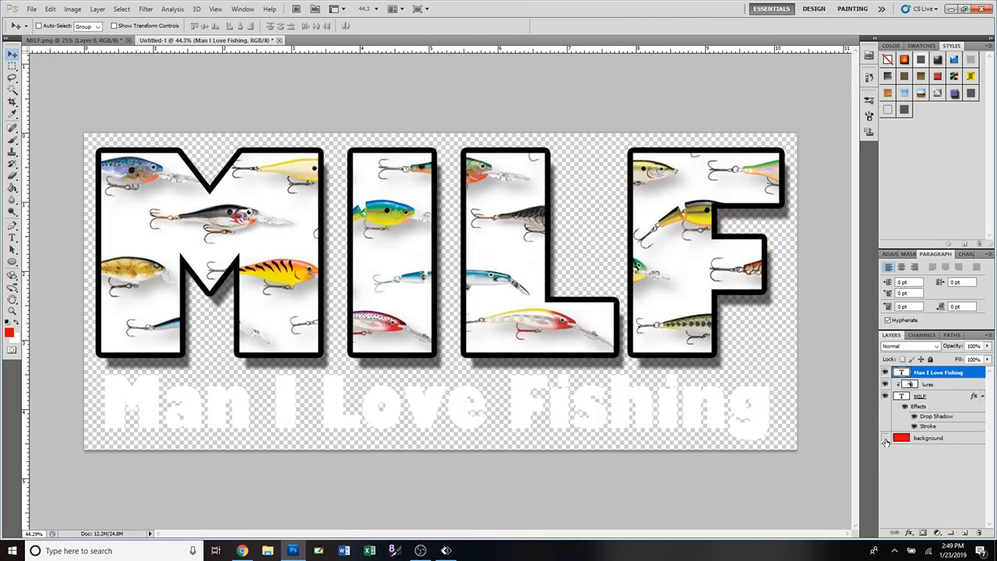